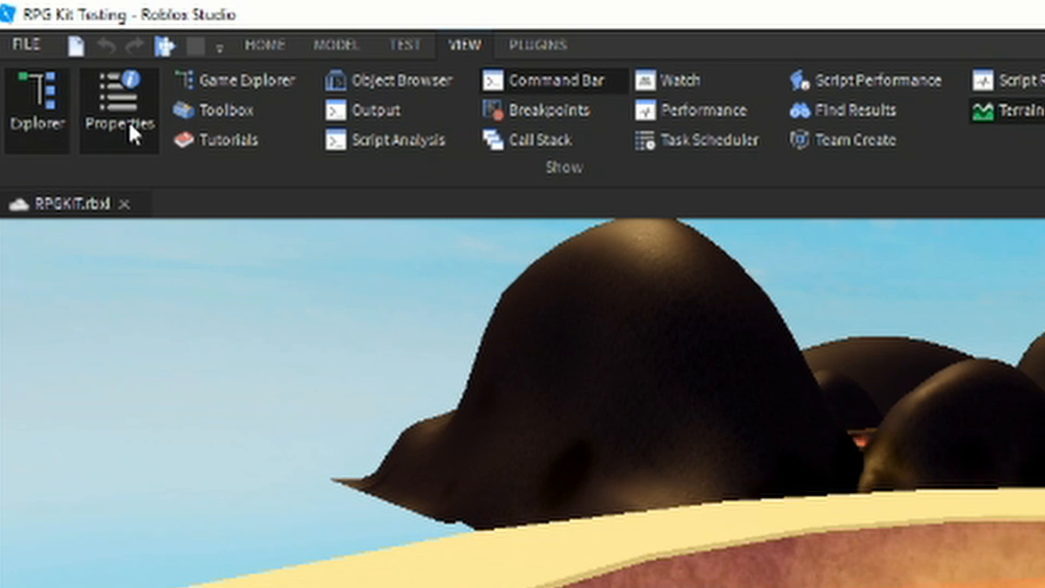
# - Check that the Explorer and Properties windows are shown
pyautogui.click(129, 124)
pyautogui.click(129, 124)
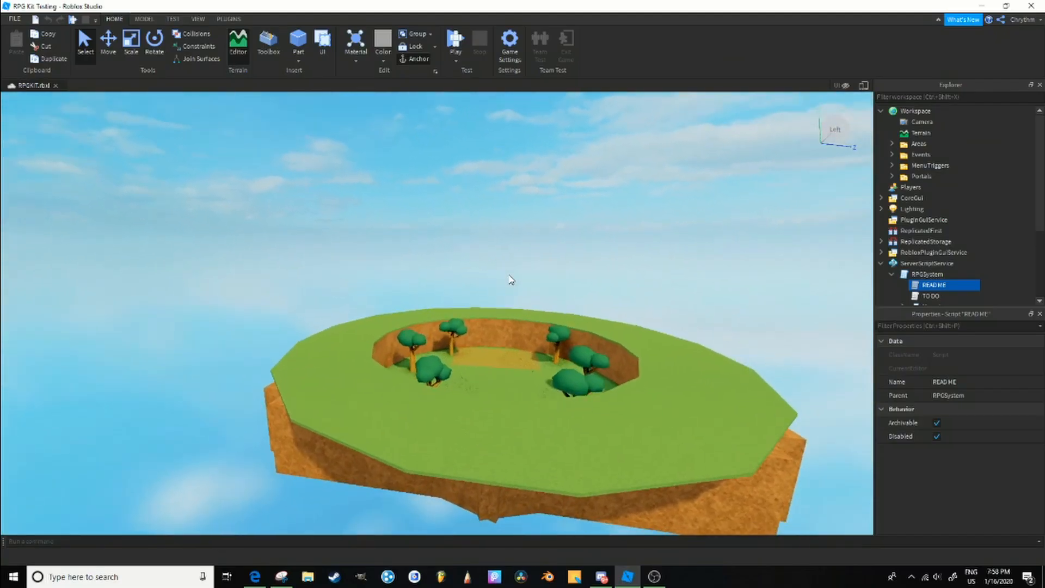
# - Look through the object types that can be inserted into the workspace, ReplicatedFirst and CoreGui
pyautogui.scroll(10, 511, 280)
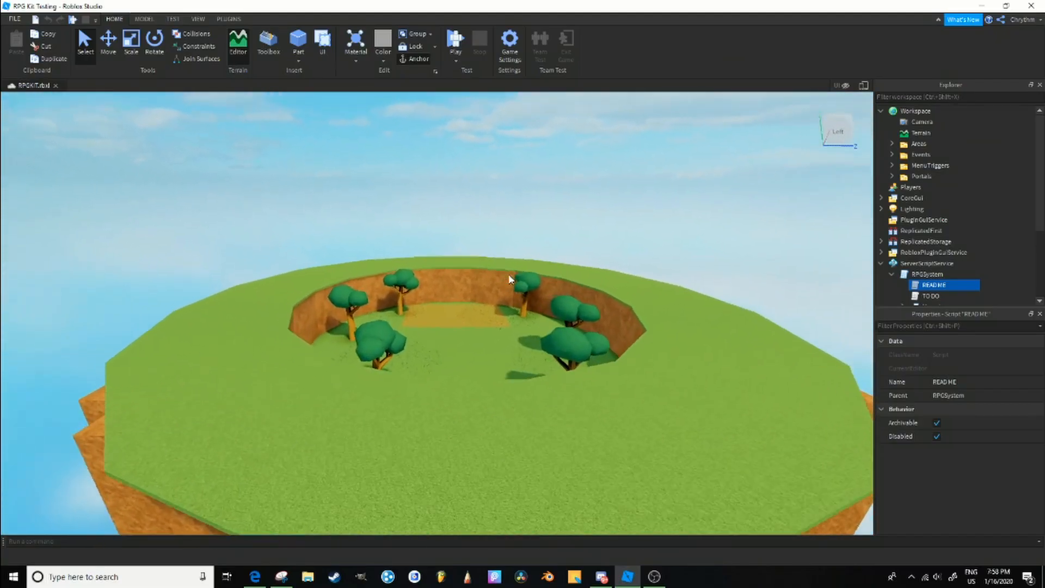
pyautogui.rightClick(494, 373)
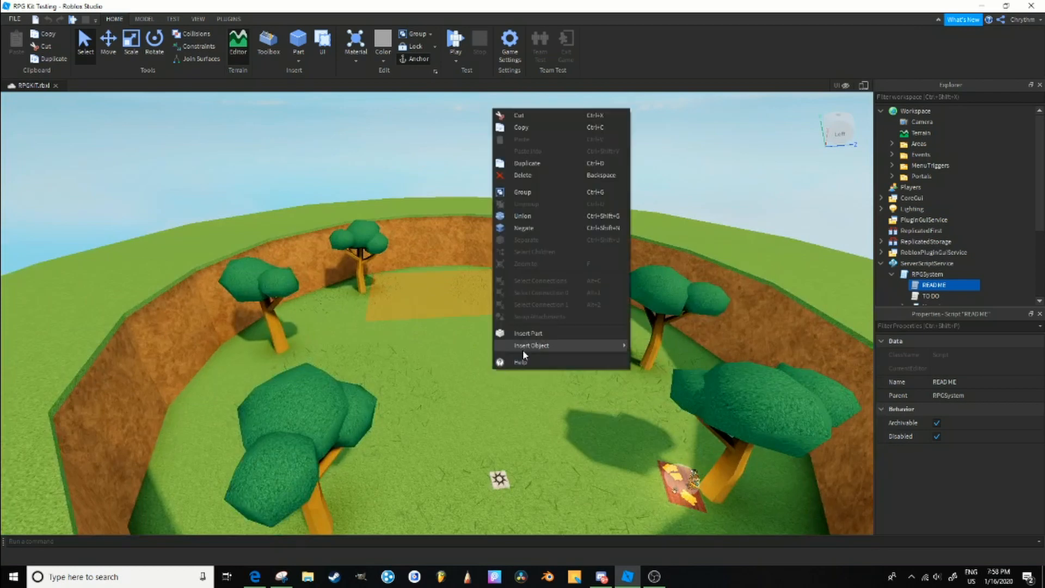
pyautogui.moveTo(523, 352)
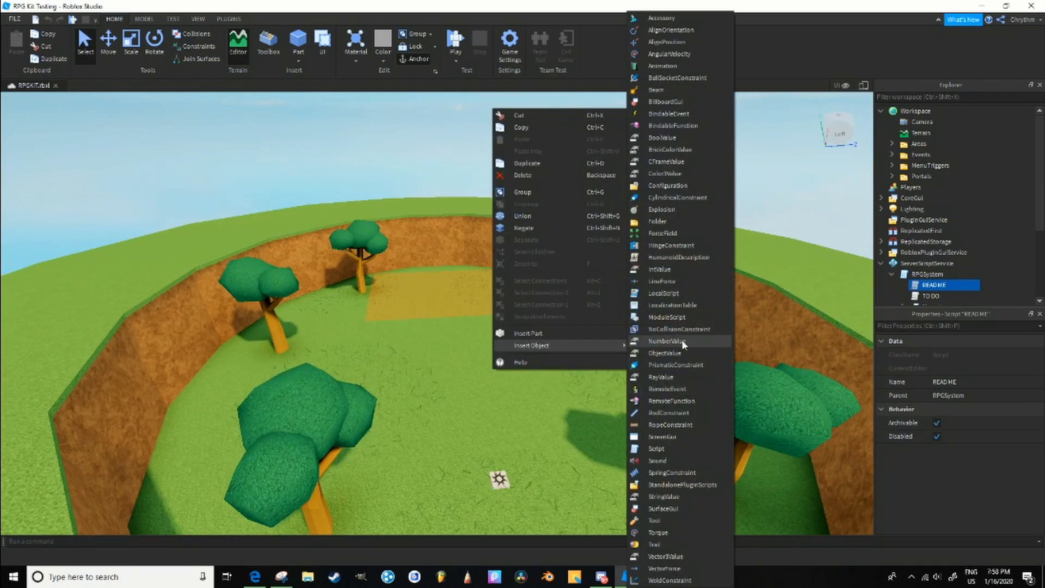
pyautogui.rightClick(912, 233)
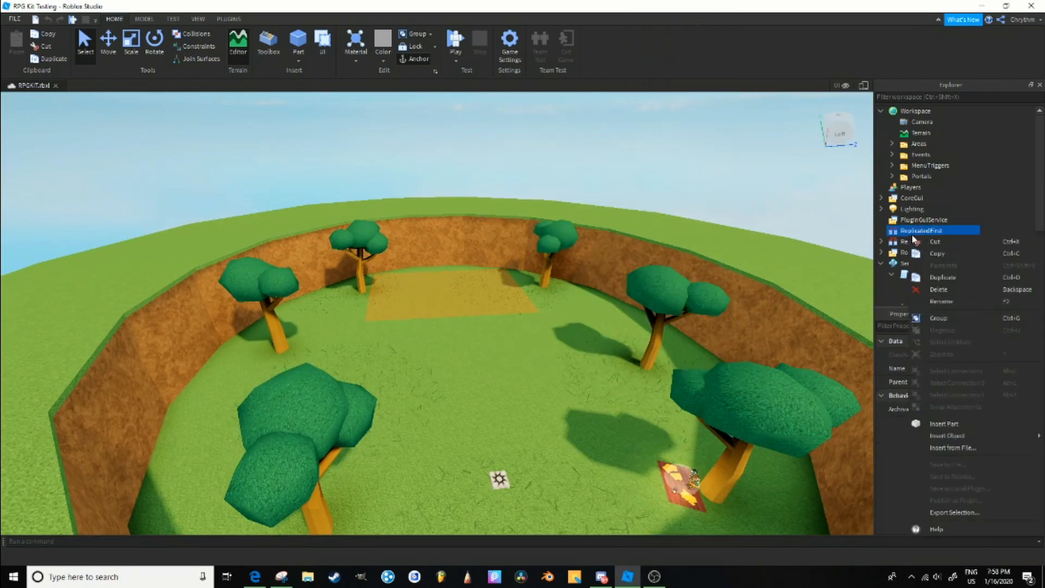
pyautogui.moveTo(1004, 430)
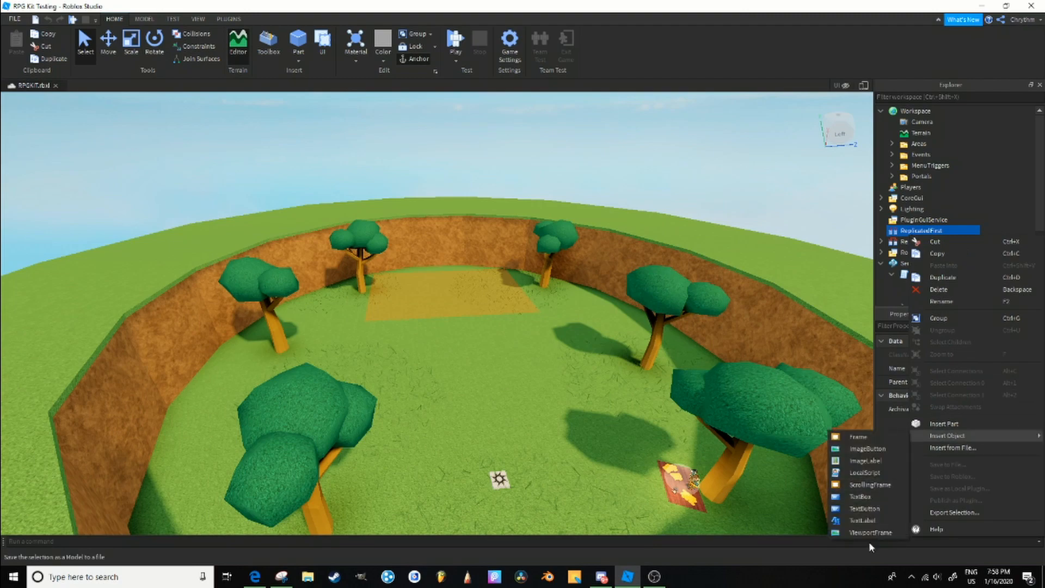
pyautogui.click(932, 194)
pyautogui.rightClick(932, 195)
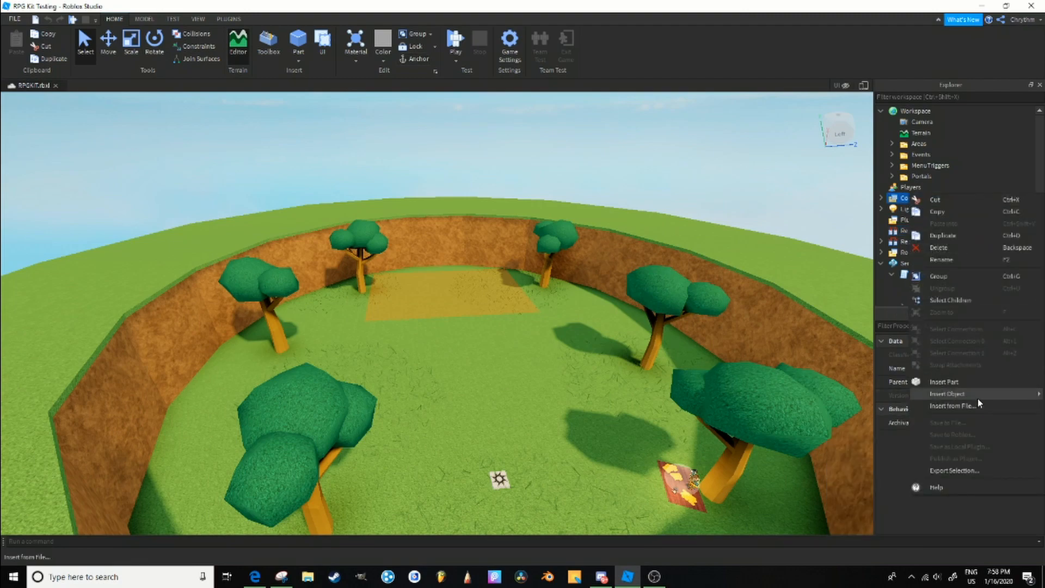
pyautogui.moveTo(978, 395)
pyautogui.click(463, 258)
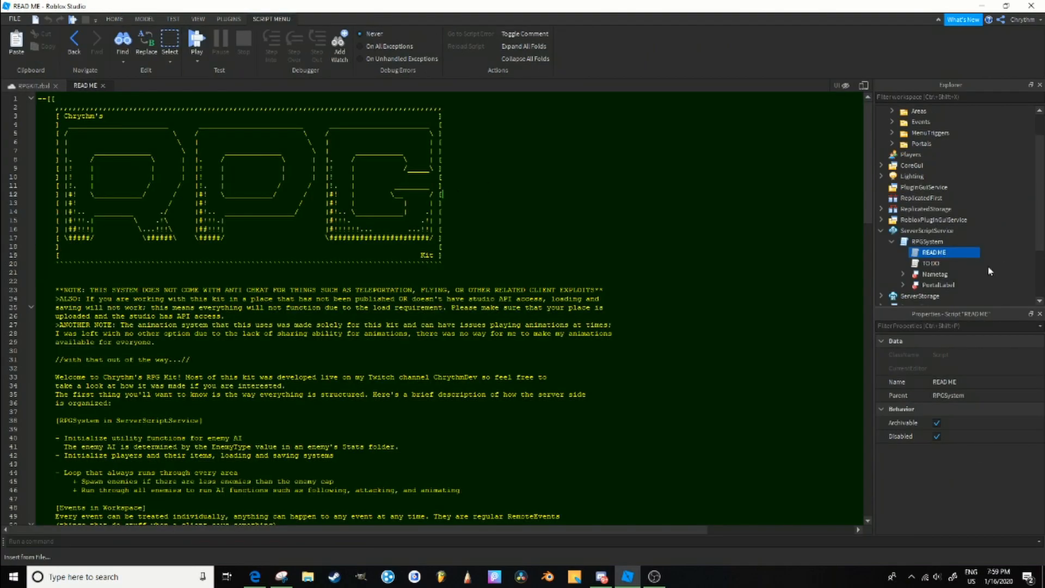
# - Read through the README script under RPGSystem, including its kit structure and how-to sections
pyautogui.scroll(-20, 452, 305)
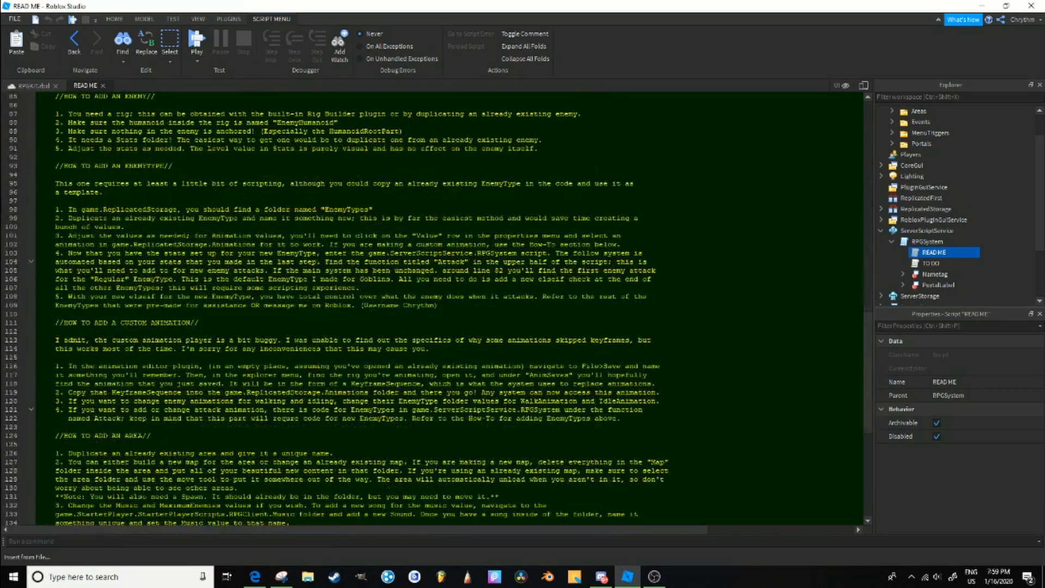
pyautogui.scroll(20, 452, 305)
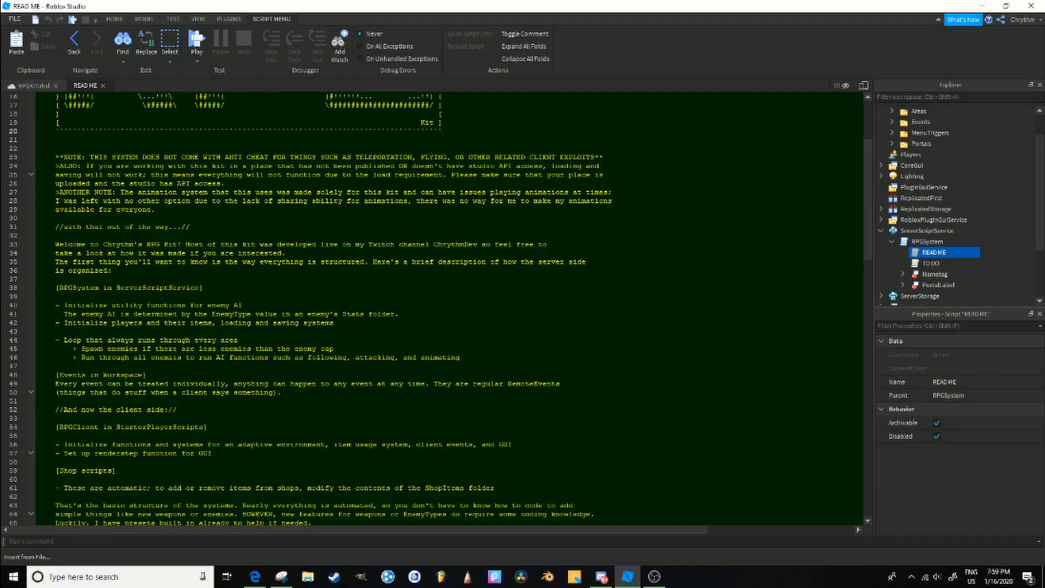
pyautogui.scroll(-20, 452, 305)
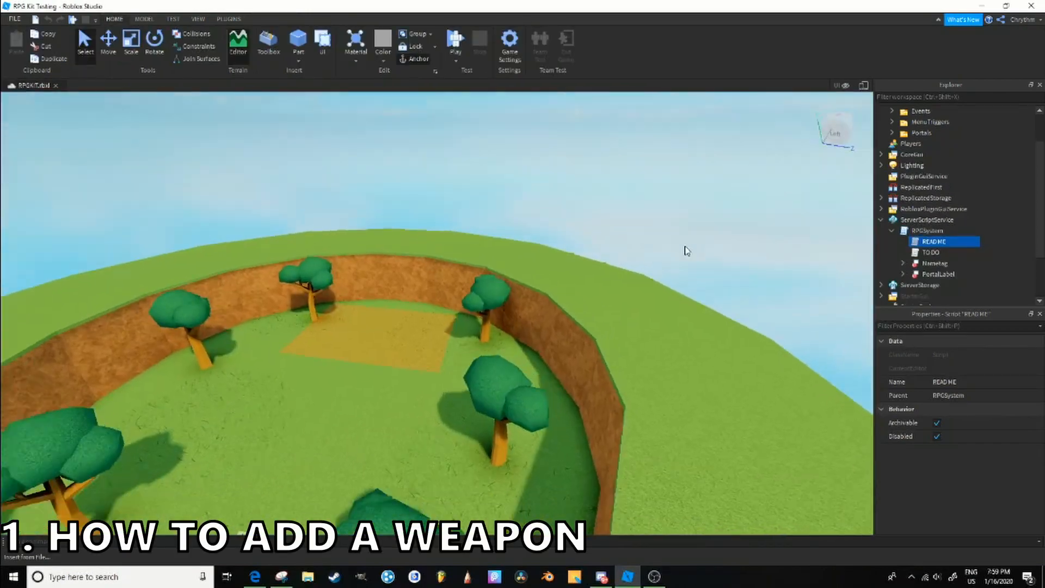
# - Clear the TextureId of the SwordOfRedEpicness tool and turn off its CanBeDropped property
pyautogui.press('w')
pyautogui.moveTo(686, 251); pyautogui.dragTo(693, 243, button='right')
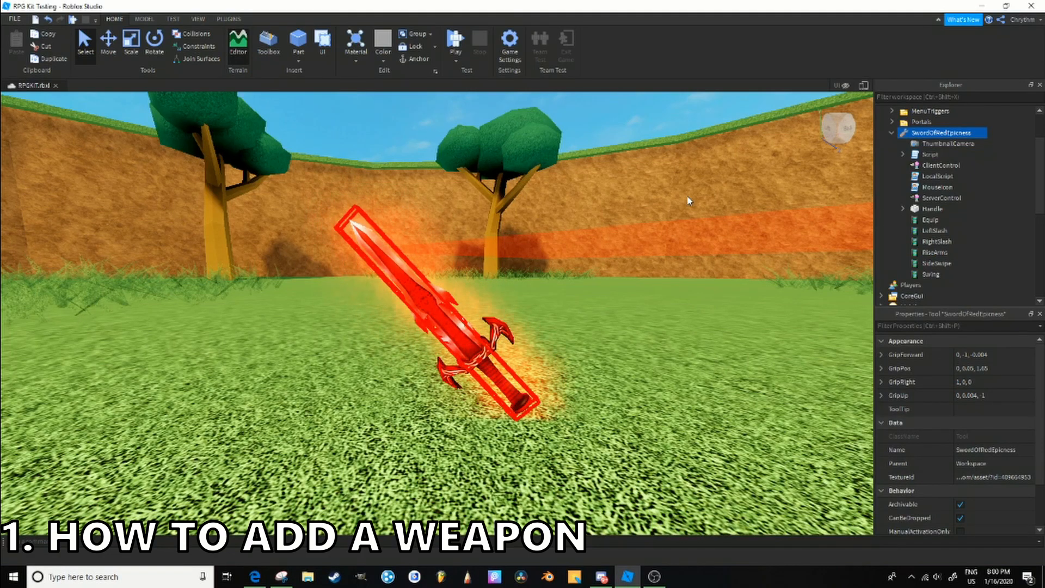
pyautogui.scroll(-3, 1007, 446)
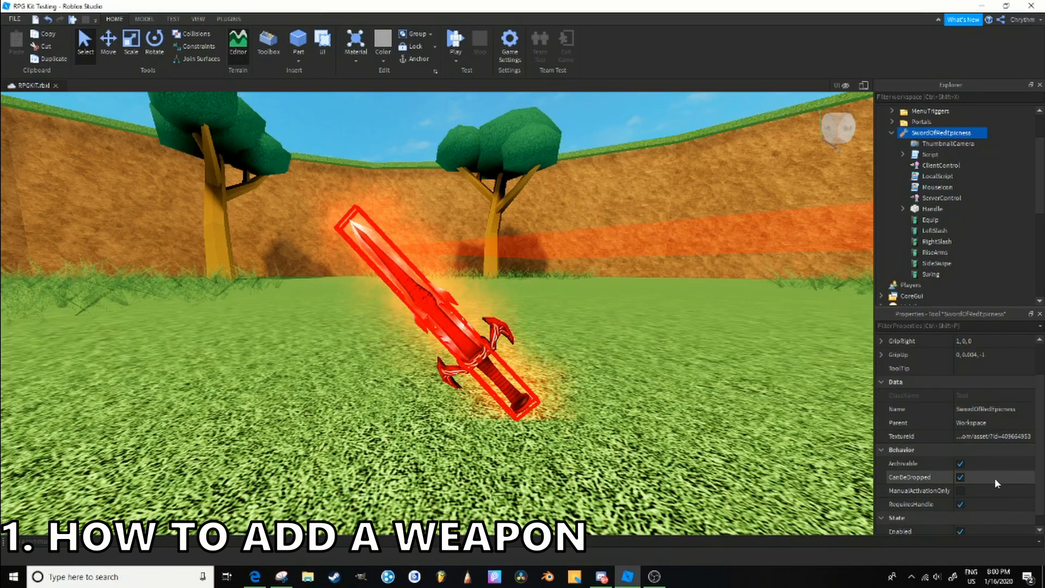
pyautogui.click(1005, 439)
pyautogui.press('BackSpace')
pyautogui.press('Return')
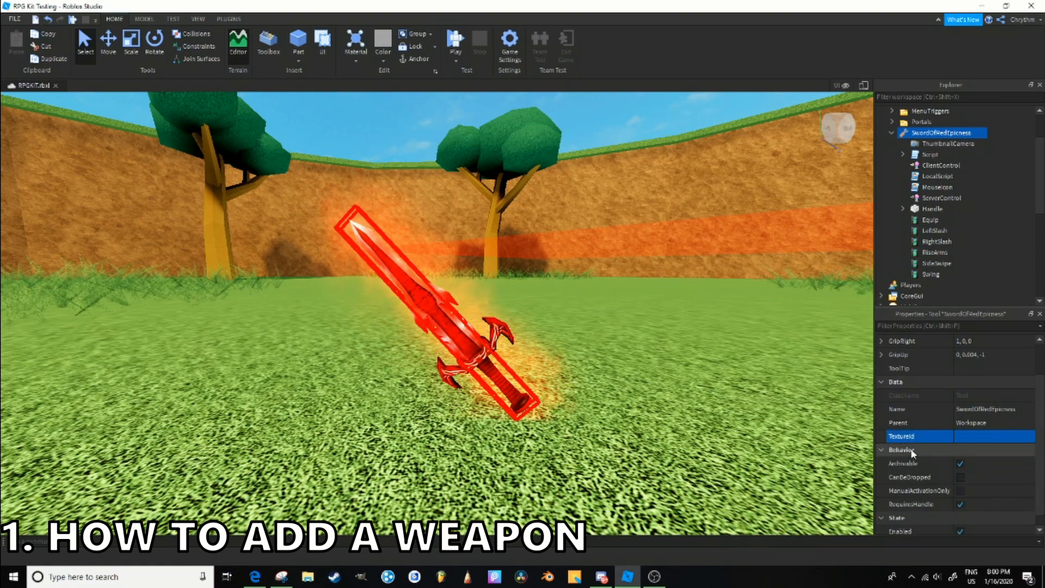
pyautogui.scroll(-1, 998, 364)
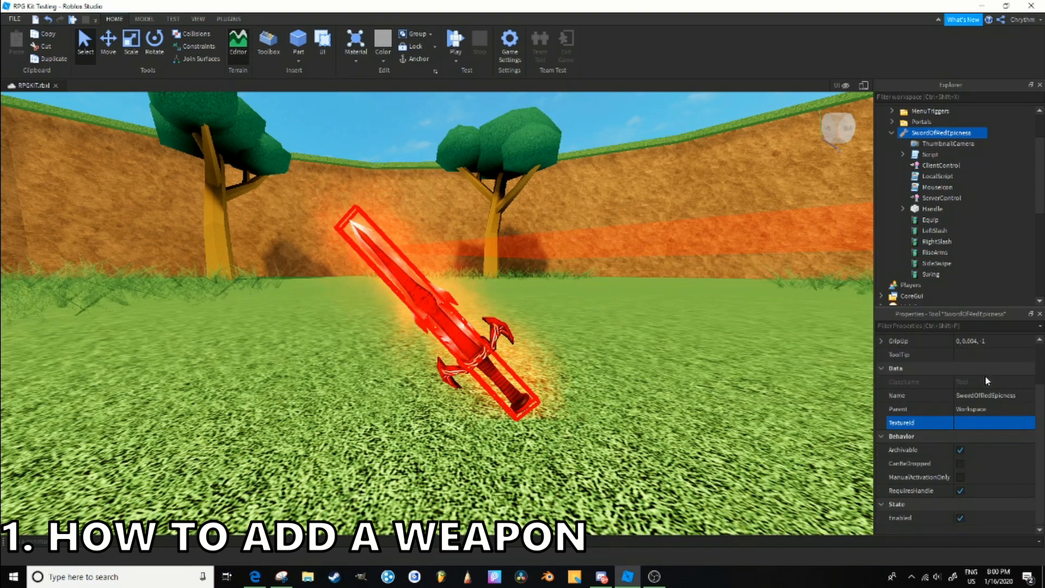
# - Delete everything inside SwordOfRedEpicness except Handle: ThumbnailCamera through ServerControl and Equip through Swing
pyautogui.click(954, 144)
pyautogui.keyDown('shift'); pyautogui.click(961, 197); pyautogui.keyUp('shift')
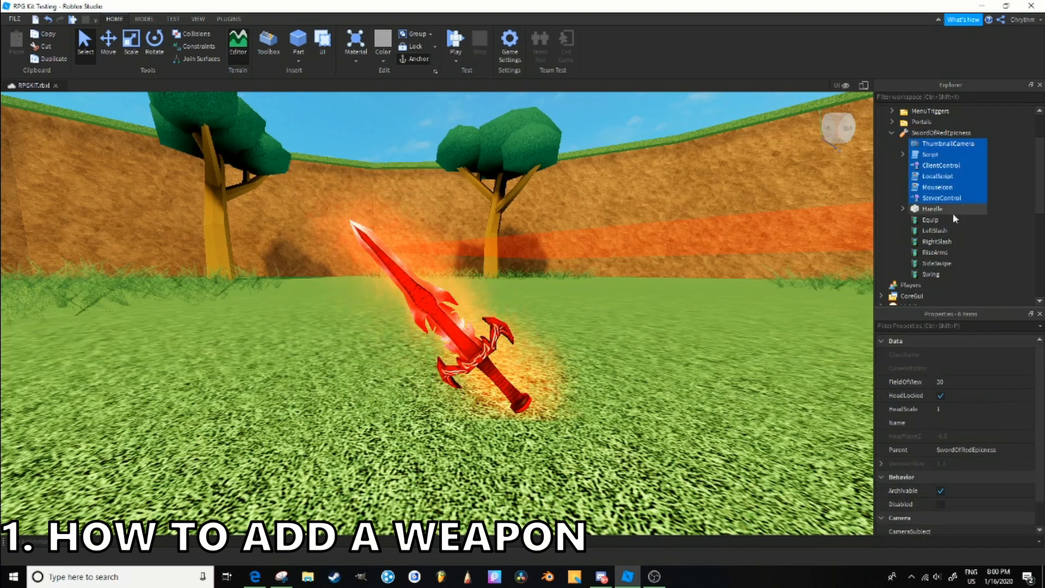
pyautogui.keyDown('ctrl'); pyautogui.click(952, 220); pyautogui.keyUp('ctrl')
pyautogui.keyDown('shift'); pyautogui.click(945, 271); pyautogui.keyUp('shift')
pyautogui.press('Delete')
# - Delete the Lunge, Slash and Unsheath sounds and the Particles emitter from the sword's Handle
pyautogui.click(904, 144)
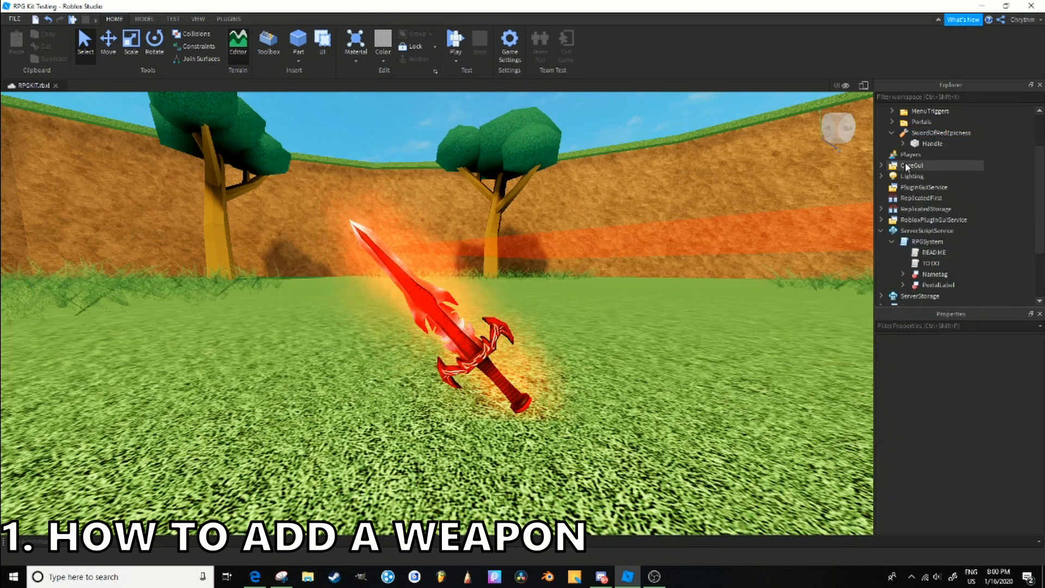
pyautogui.click(942, 155)
pyautogui.keyDown('shift'); pyautogui.click(952, 175); pyautogui.keyUp('shift')
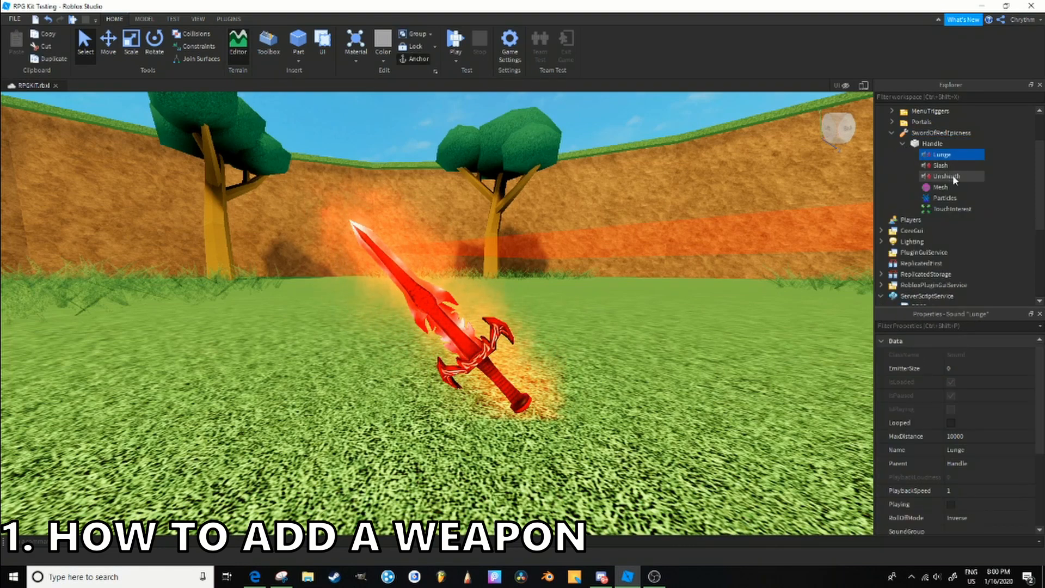
pyautogui.press('Delete')
pyautogui.click(950, 165)
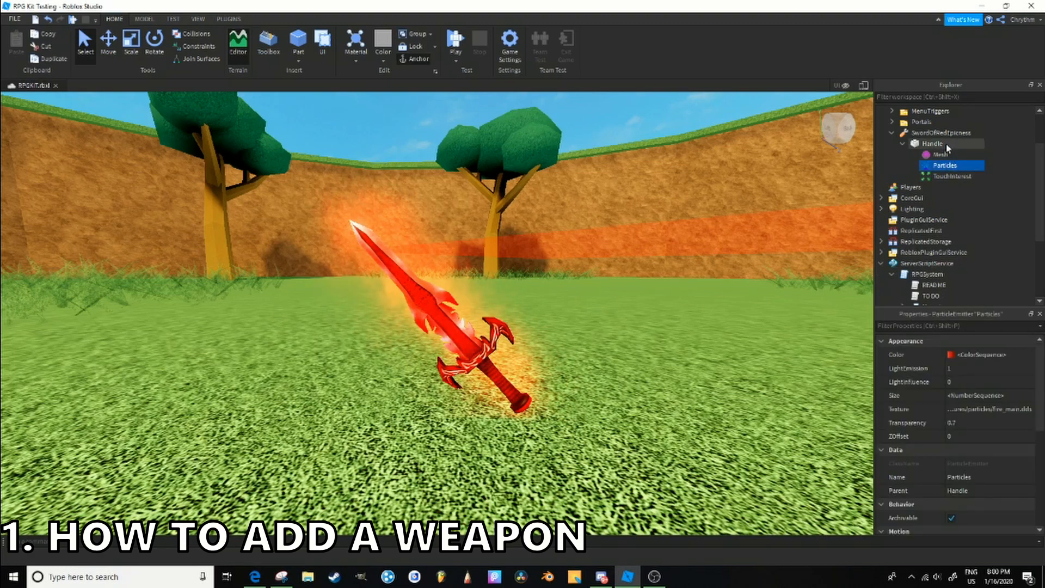
pyautogui.press('Delete')
# - Rename the SwordOfRedEpicness tool as Crimson Sword
pyautogui.click(929, 136)
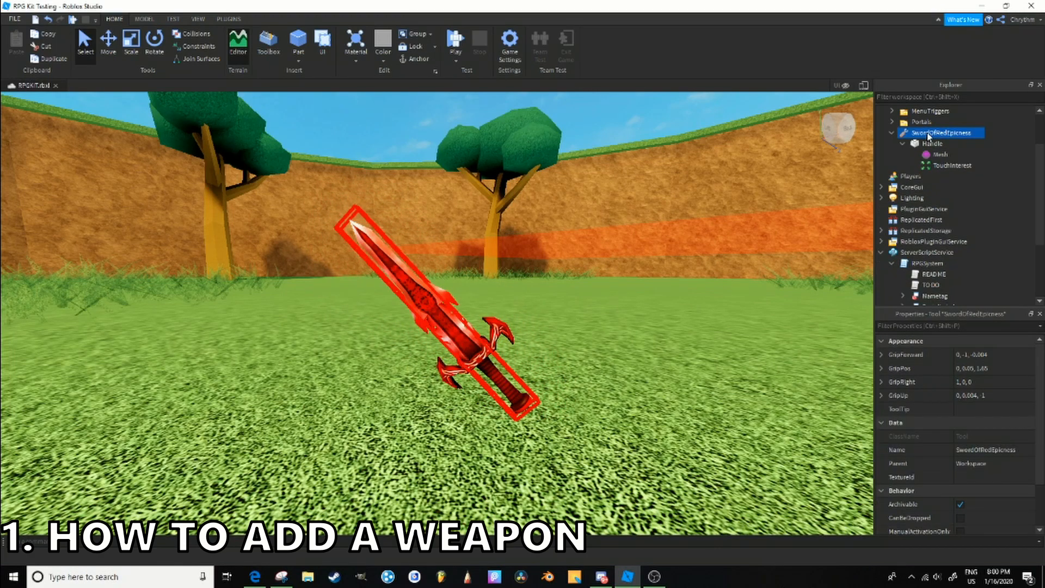
pyautogui.click(929, 136)
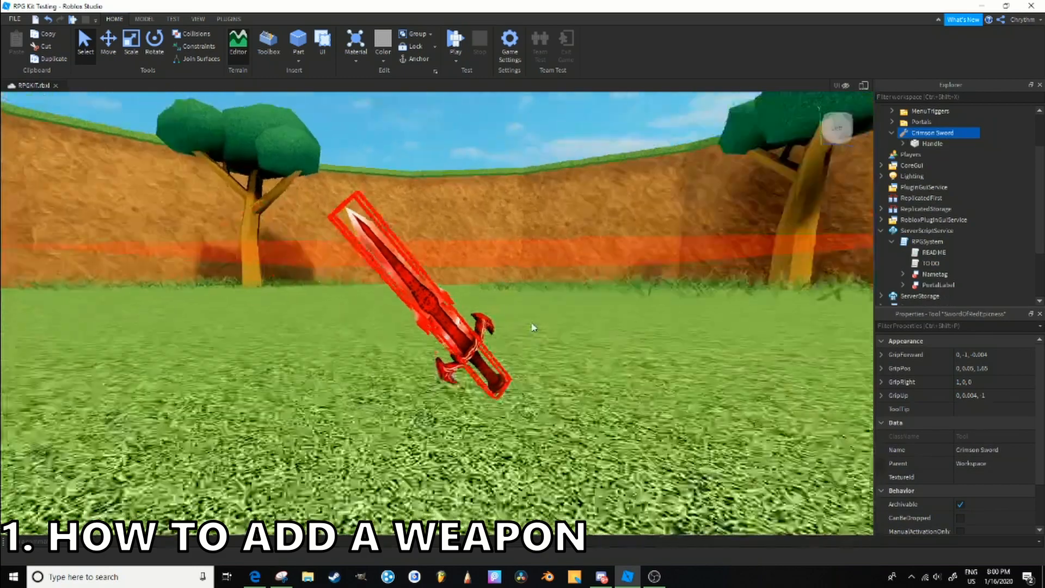
pyautogui.moveTo(533, 323); pyautogui.dragTo(533, 323, button='right')
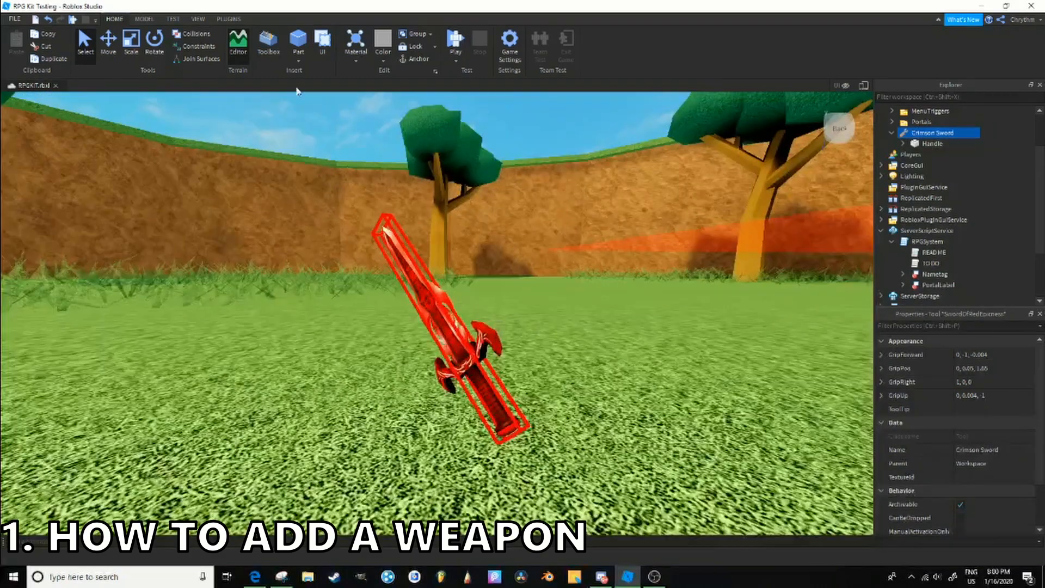
# - Preview how the dummy holds the Crimson Sword with the Tool Grip Editor plugin
pyautogui.click(228, 19)
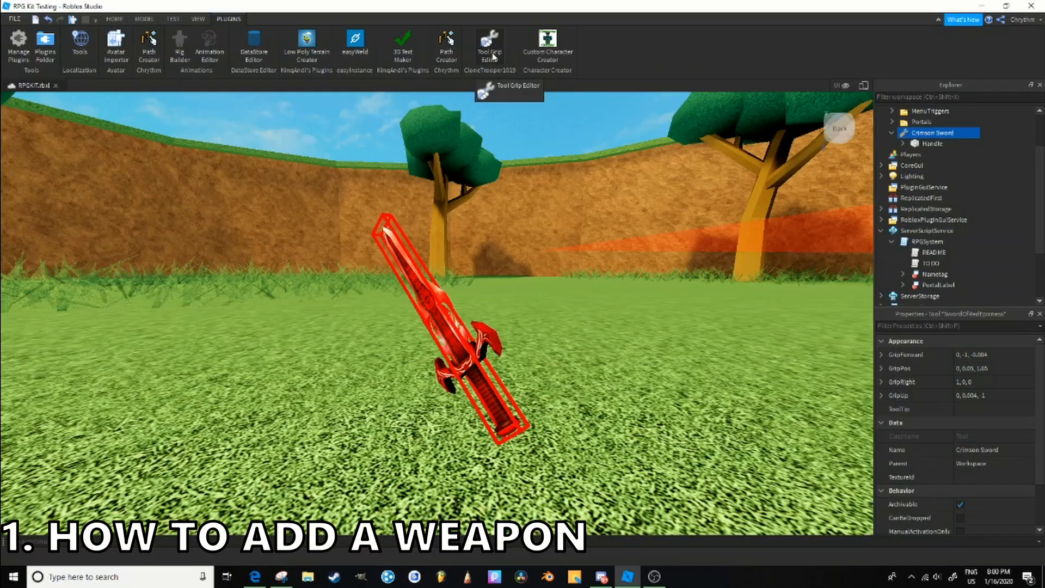
pyautogui.click(517, 149)
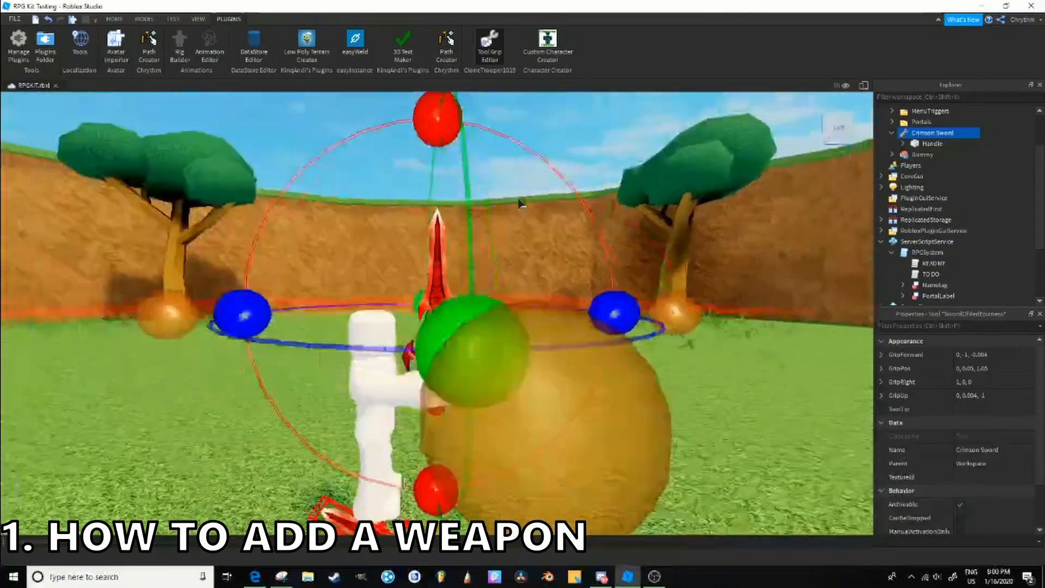
pyautogui.moveTo(518, 200); pyautogui.dragTo(466, 178, button='right')
pyautogui.moveTo(445, 171); pyautogui.dragTo(498, 168)
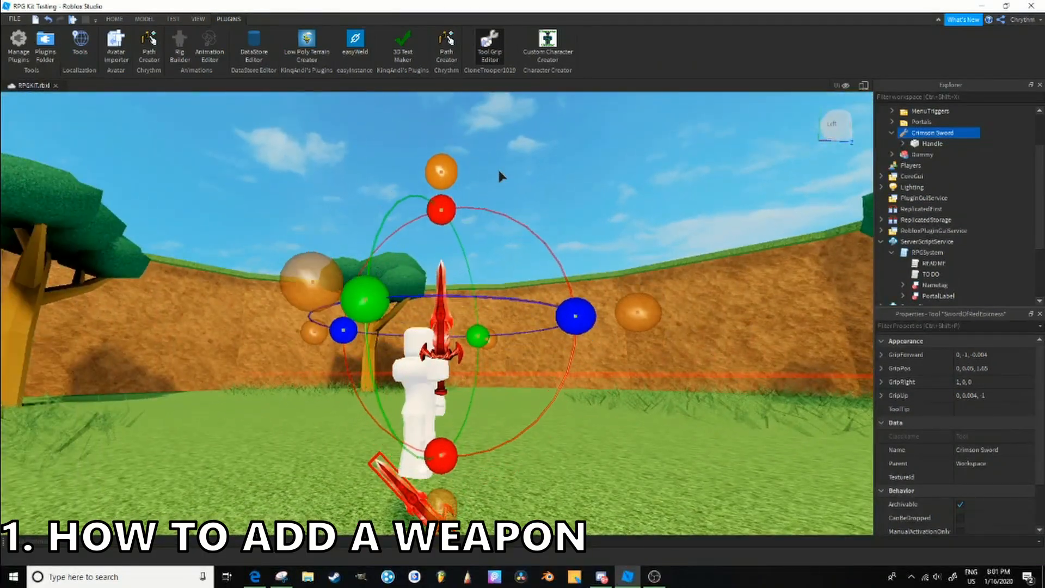
# - Look at the contents of the Crimson Sword's Handle and the object types insertable into the tool
pyautogui.click(903, 143)
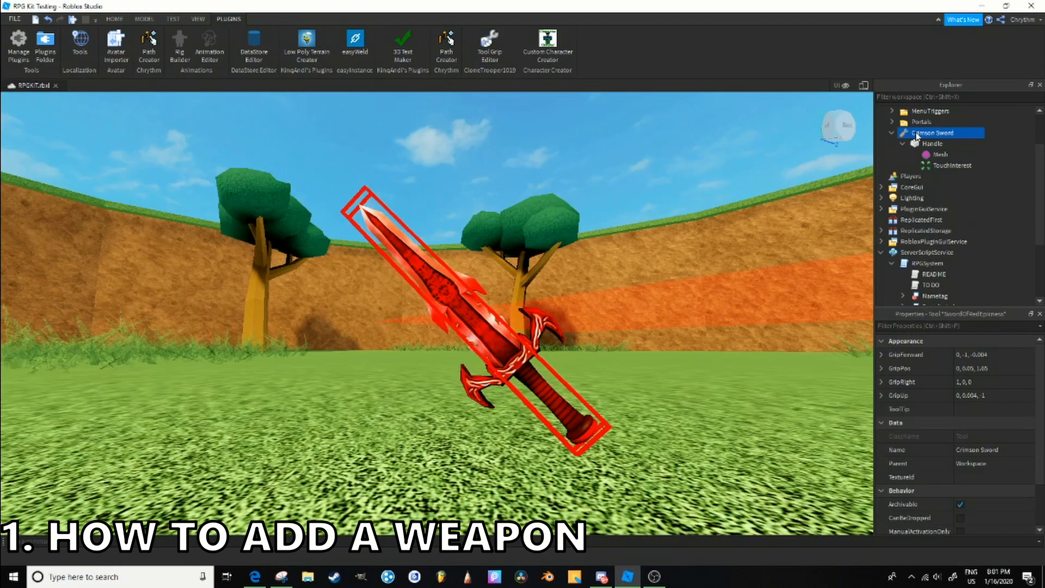
pyautogui.rightClick(916, 136)
pyautogui.moveTo(947, 333)
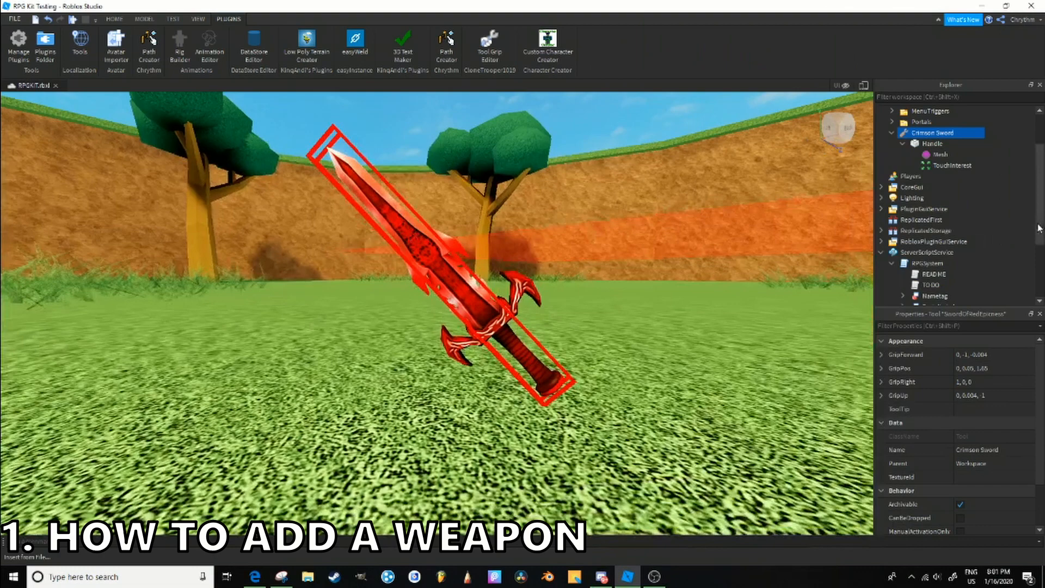
pyautogui.scroll(3, 941, 211)
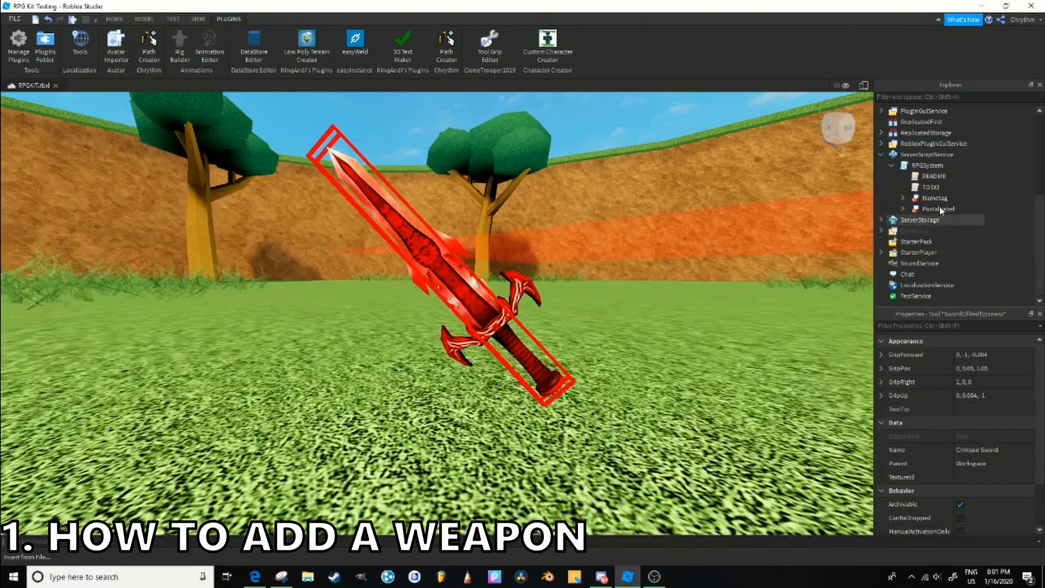
# - Examine the existing weapons in the Items folder of ReplicatedStorage, including Beginner Bow and Knight Sword
pyautogui.click(884, 134)
pyautogui.click(892, 187)
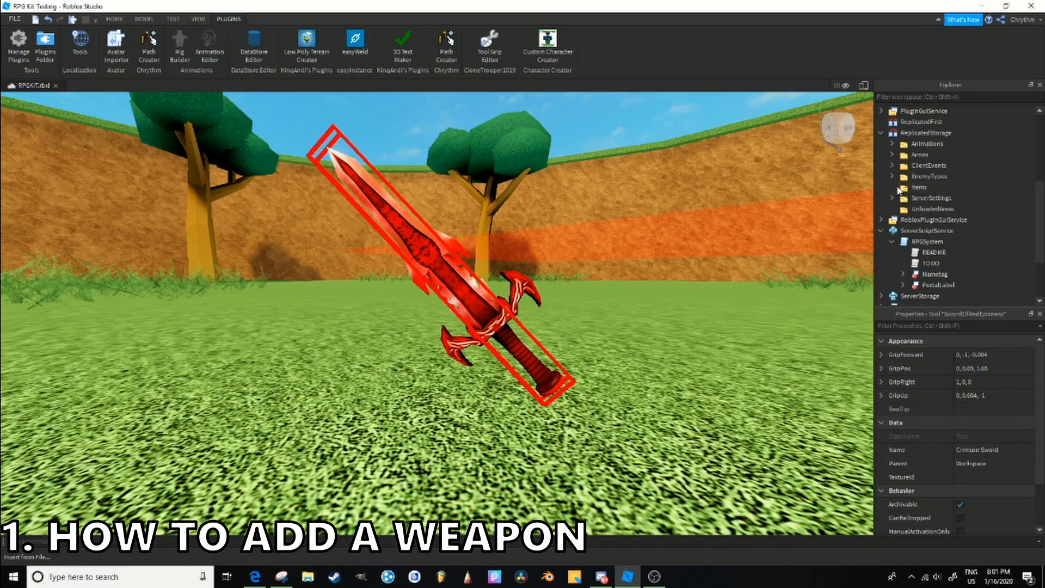
pyautogui.scroll(-3, 920, 180)
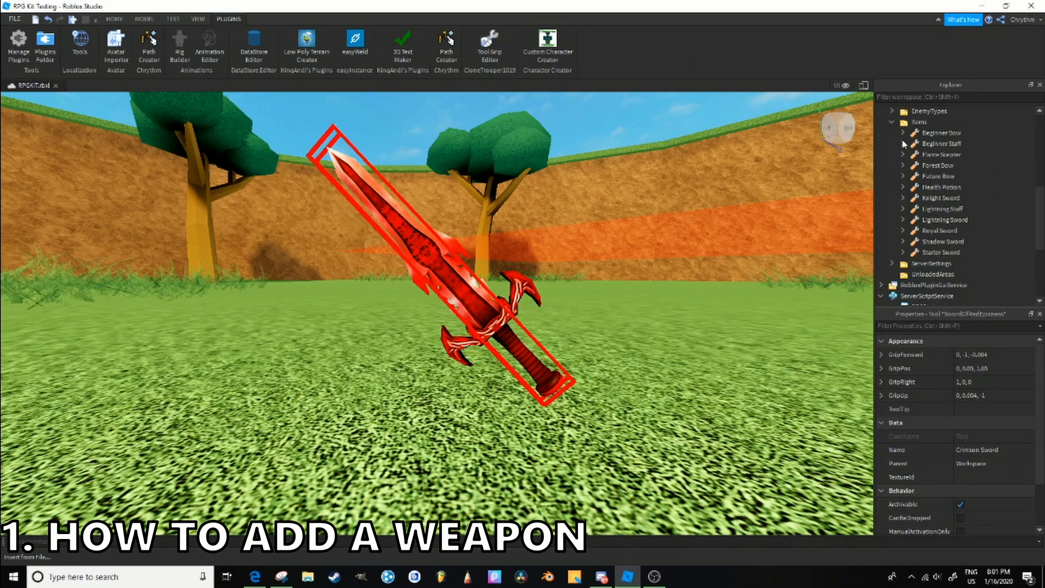
pyautogui.click(932, 231)
pyautogui.click(936, 177)
pyautogui.click(940, 132)
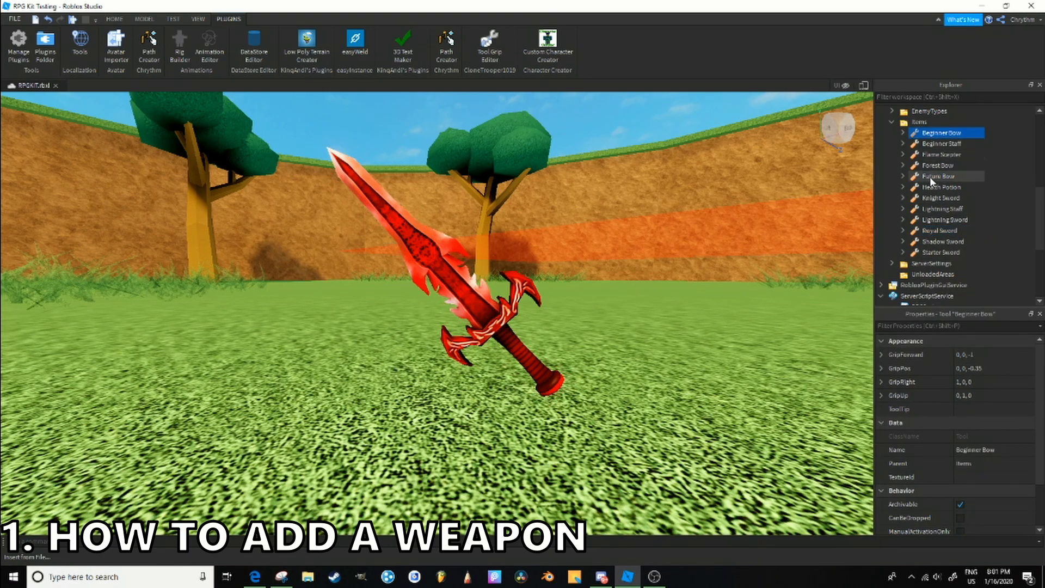
pyautogui.click(941, 198)
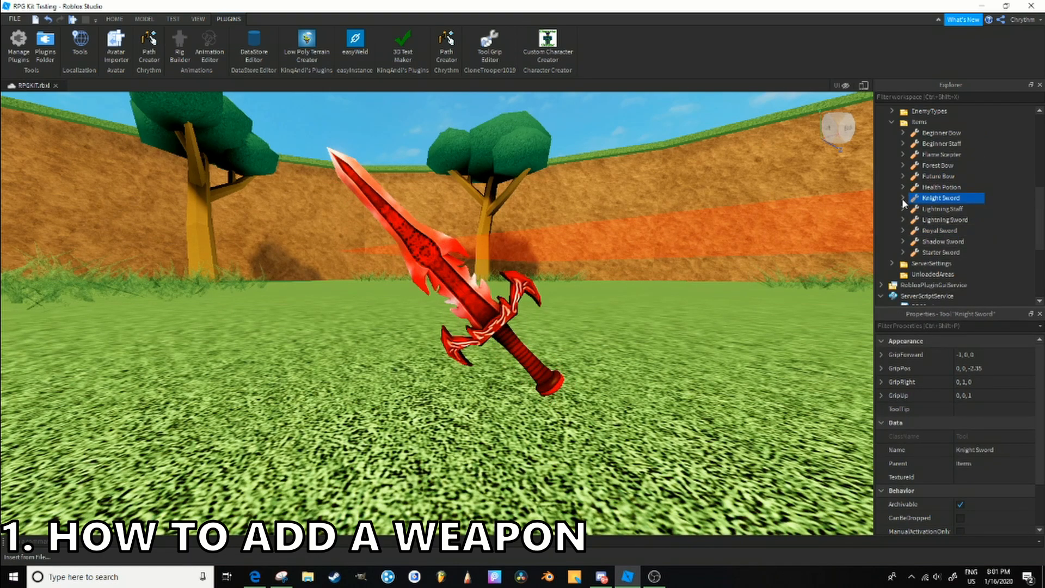
# - Duplicate the Starter Sword's value objects, Cooldown through UseSound2, and move the copies into the Crimson Sword
pyautogui.scroll(-2, 905, 204)
pyautogui.click(903, 187)
pyautogui.click(940, 200)
pyautogui.scroll(-1, 942, 202)
pyautogui.click(958, 263)
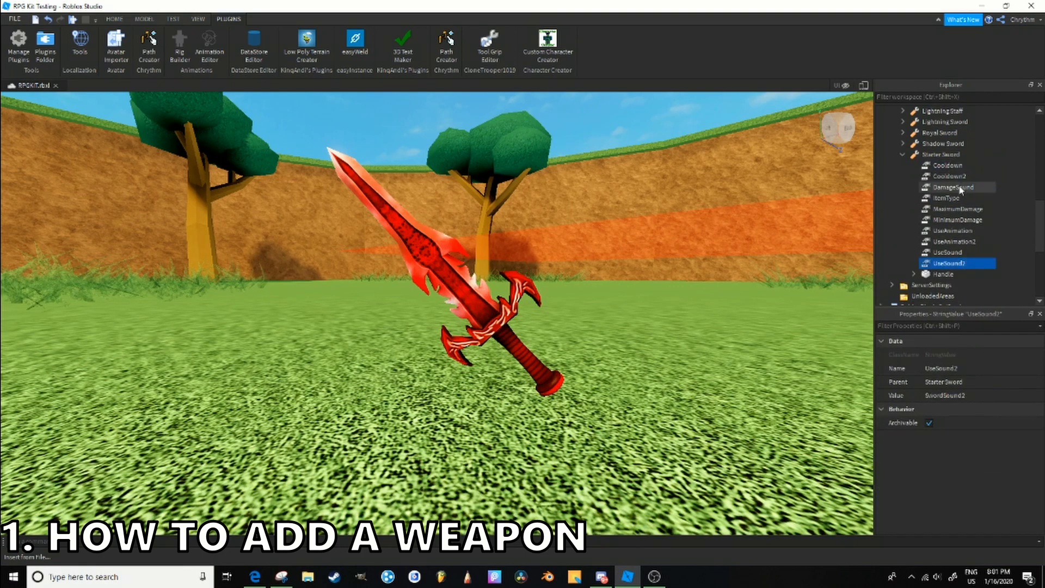
pyautogui.keyDown('shift'); pyautogui.click(947, 166); pyautogui.keyUp('shift')
pyautogui.hotkey('ctrl', 'd')
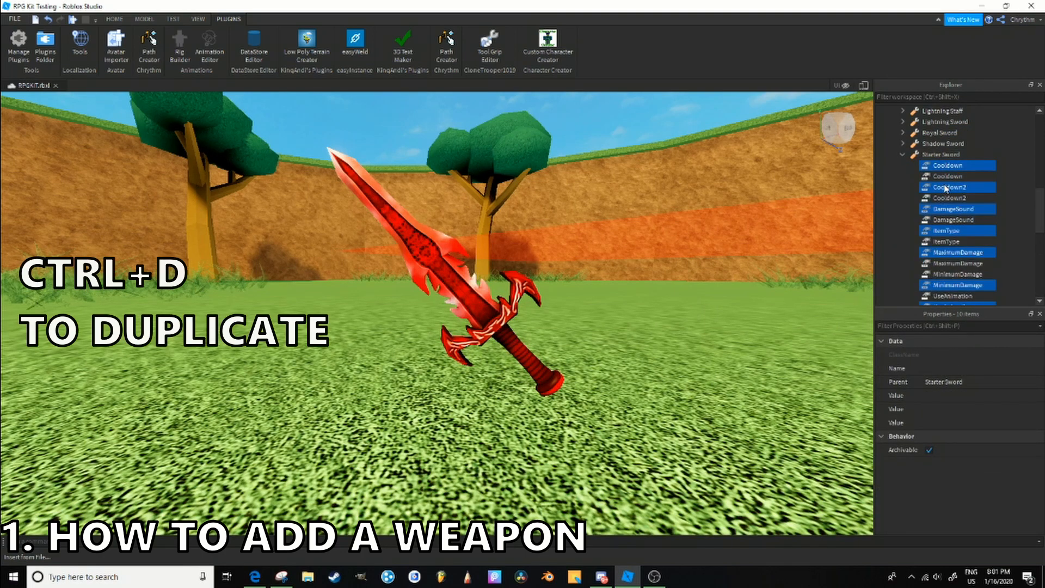
pyautogui.scroll(12, 957, 174)
pyautogui.moveTo(938, 168)
pyautogui.mouseDown()
pyautogui.moveTo(972, 178)
pyautogui.moveTo(932, 166)
pyautogui.mouseUp()
# - Examine the Lightning Staff's value objects in the Items folder, from Cooldown through UseSound
pyautogui.scroll(-5, 922, 182)
pyautogui.scroll(-6, 921, 182)
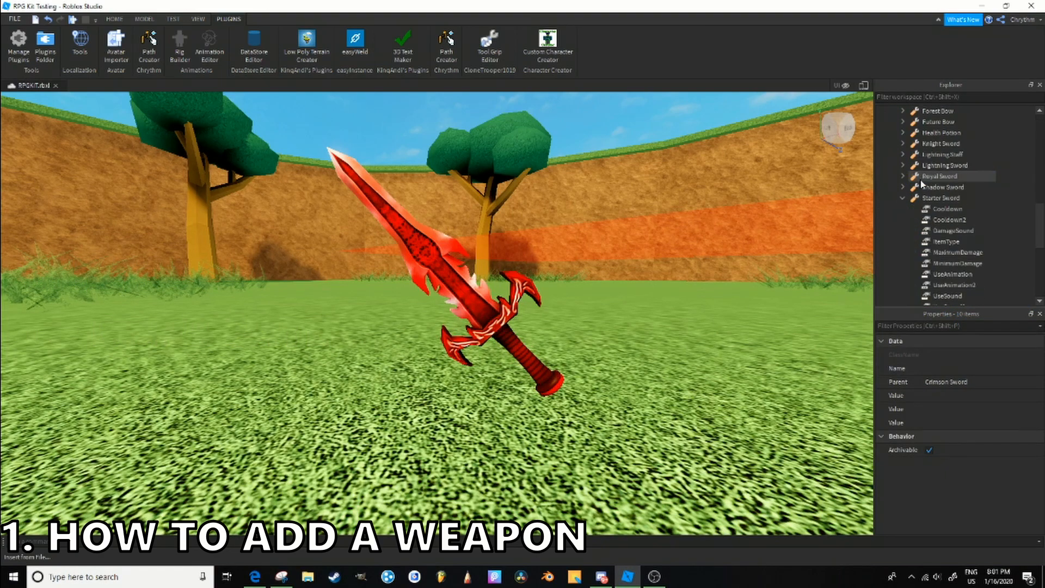
pyautogui.scroll(12, 907, 156)
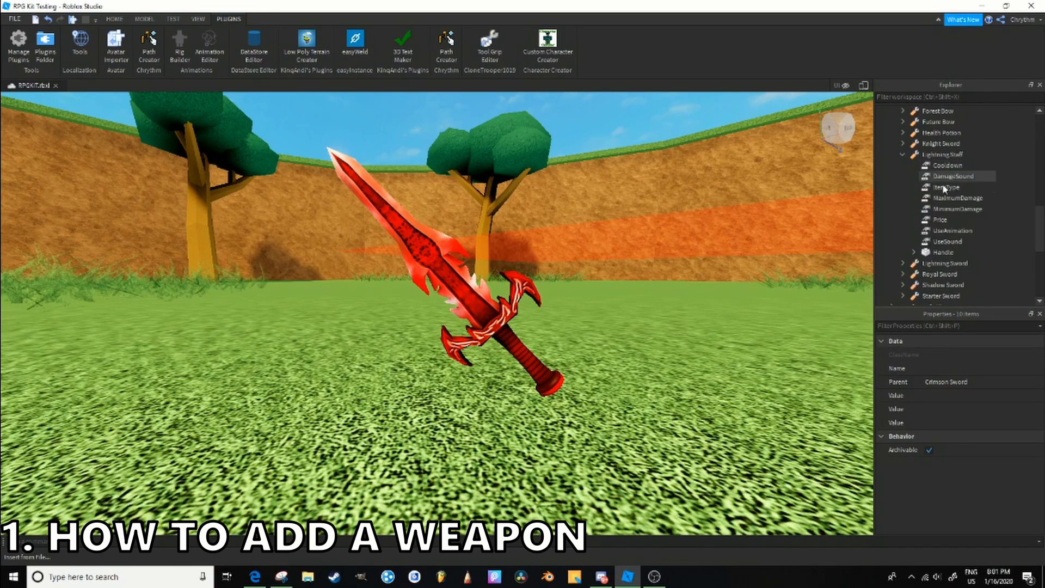
pyautogui.scroll(-4, 913, 218)
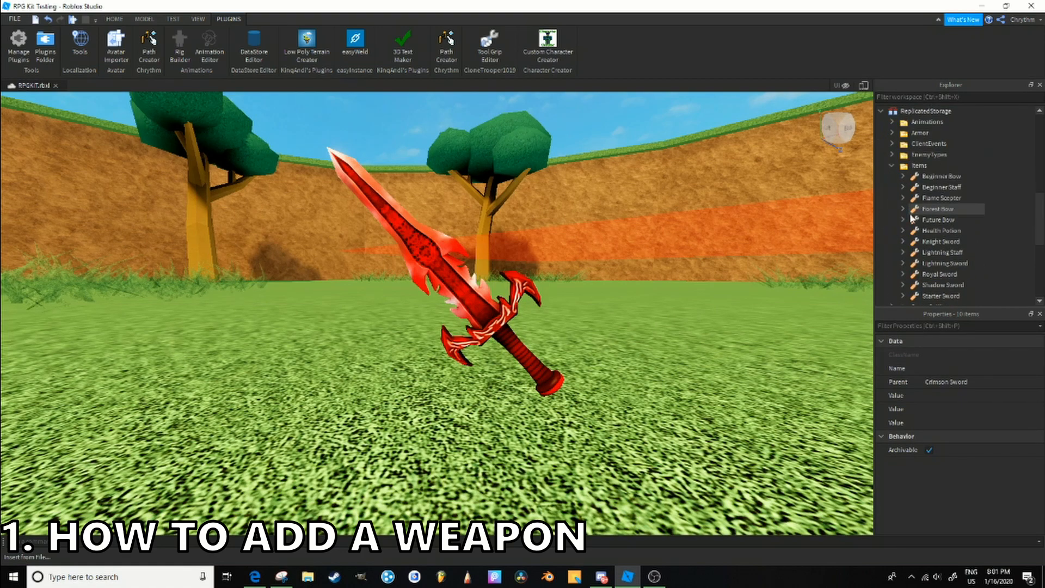
pyautogui.scroll(5, 920, 234)
pyautogui.scroll(4, 922, 224)
# - Review each value object inside the Crimson Sword, from Cooldown through UseSound2
pyautogui.click(924, 187)
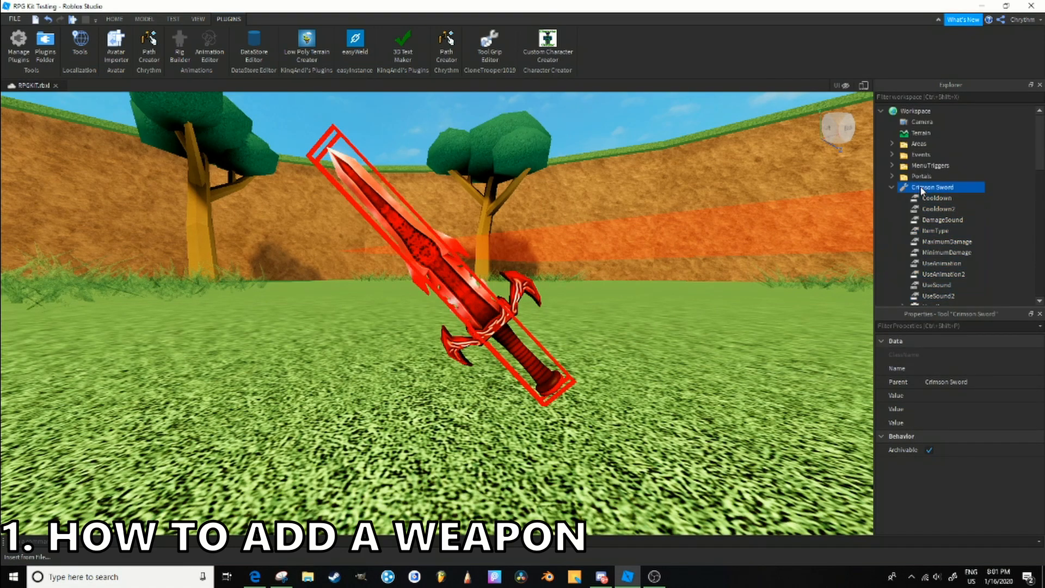
pyautogui.click(939, 198)
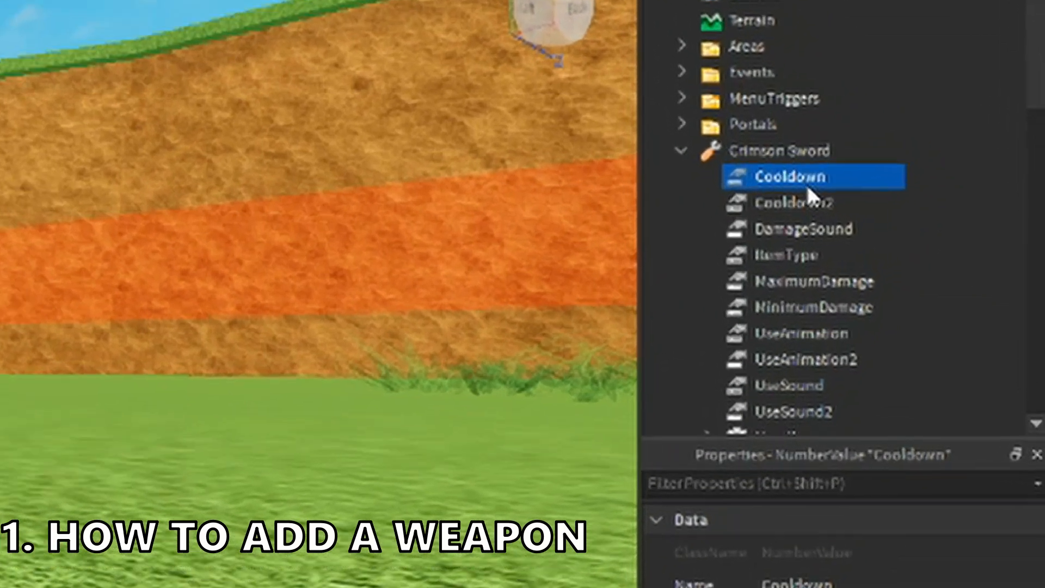
pyautogui.press('Down')
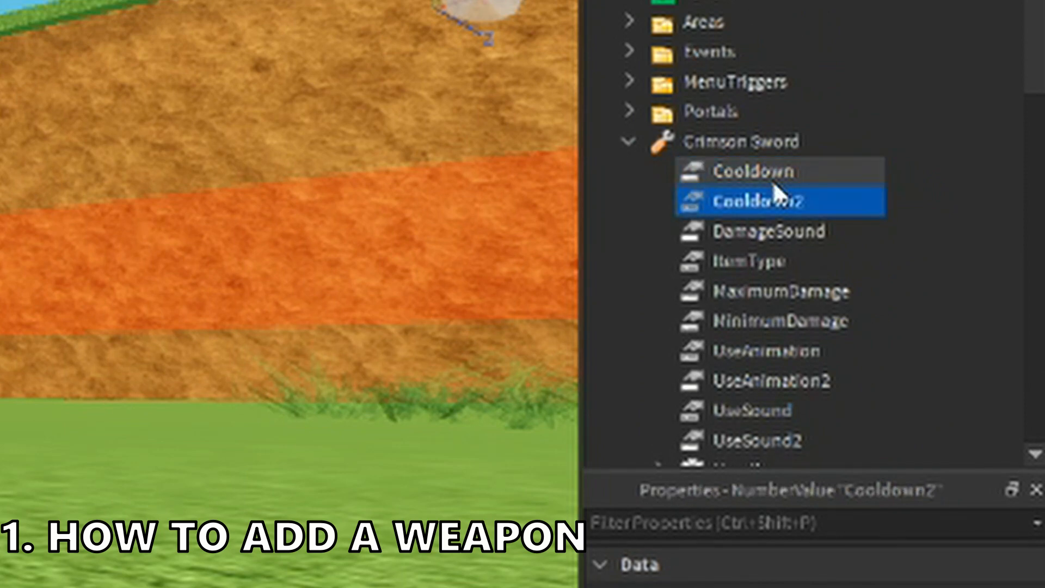
pyautogui.press('Down')
pyautogui.press('Down')
pyautogui.press('Down')
pyautogui.press('Down')
pyautogui.press('Down')
pyautogui.press('Down')
pyautogui.press('Down')
pyautogui.press('Down')
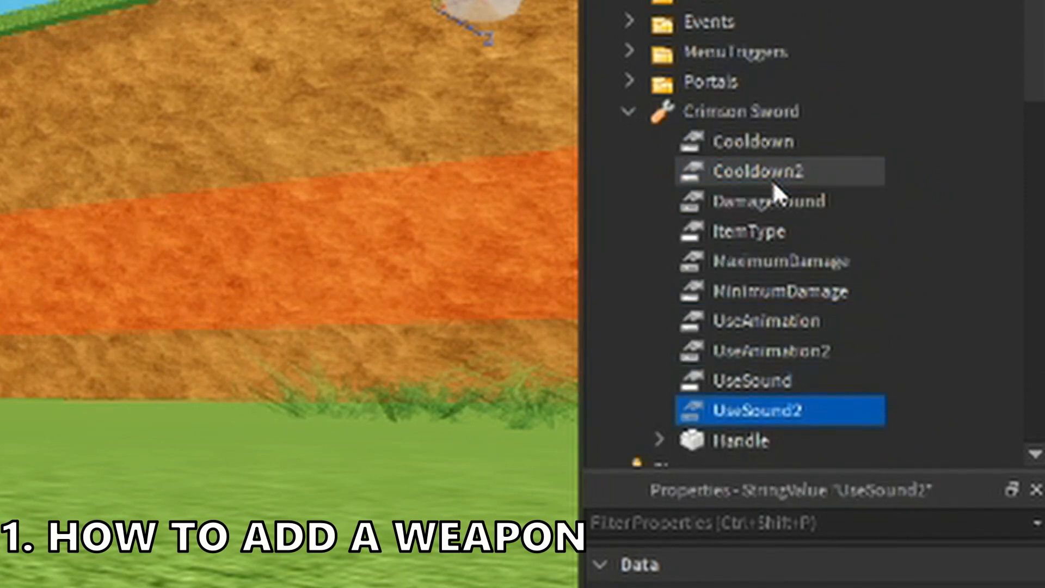
pyautogui.press('Up')
pyautogui.press('Up')
pyautogui.press('Up')
pyautogui.click(807, 348)
pyautogui.scroll(-10, 792, 343)
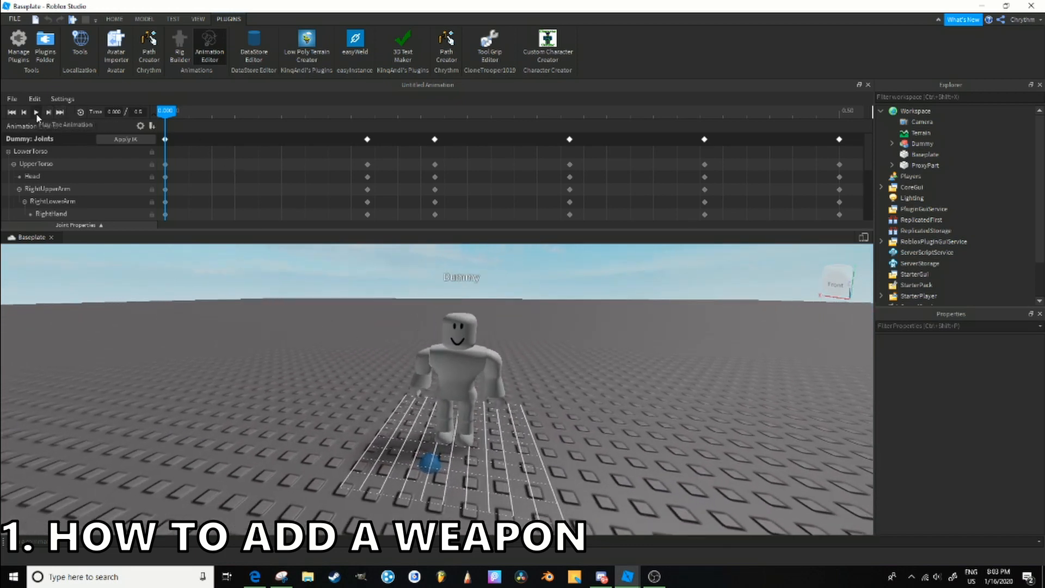
# - Preview the dummy's animation in the Animation Editor and save it as Sword
pyautogui.click(36, 113)
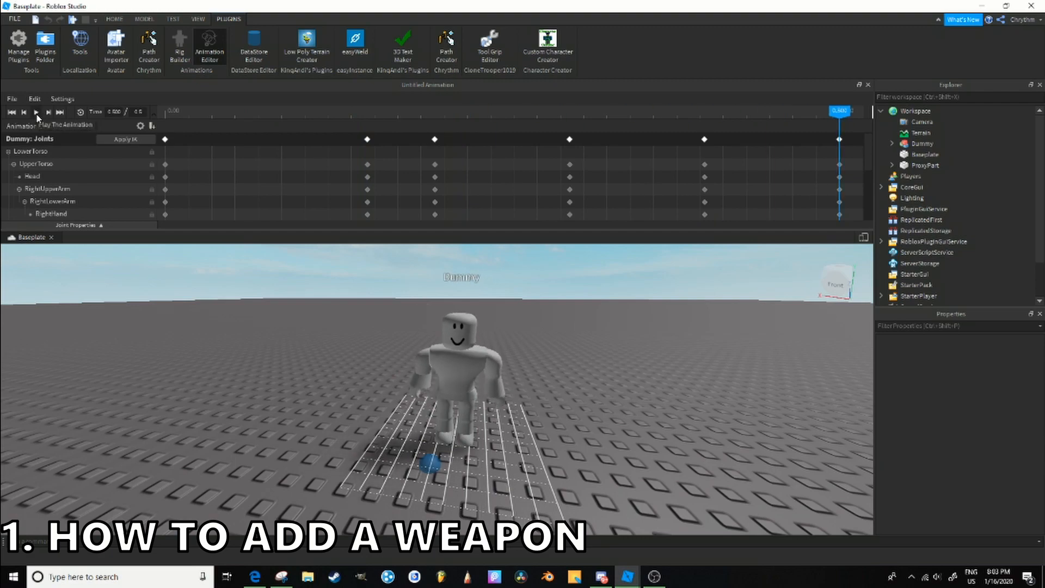
pyautogui.click(12, 99)
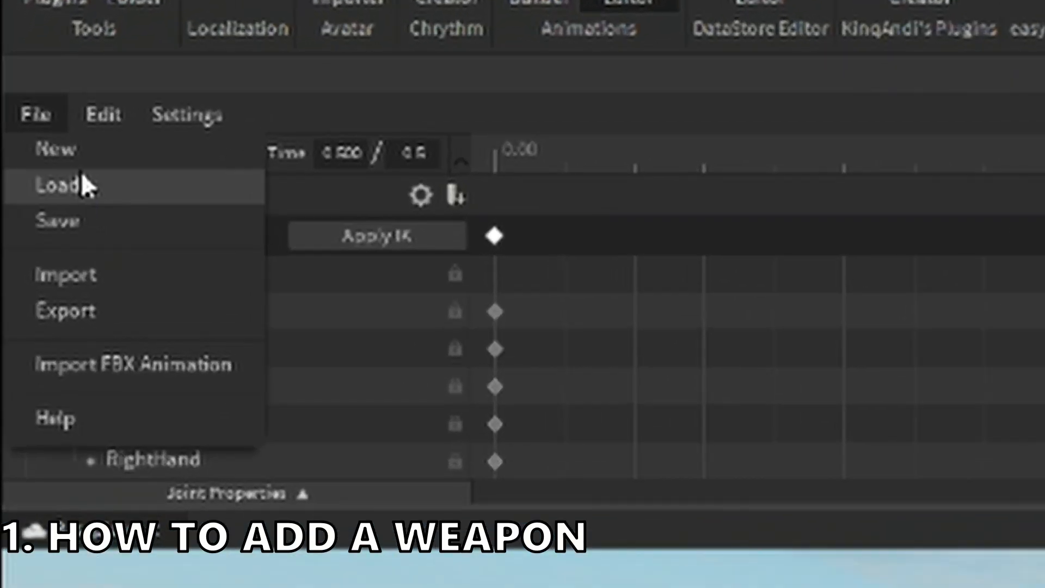
pyautogui.click(77, 219)
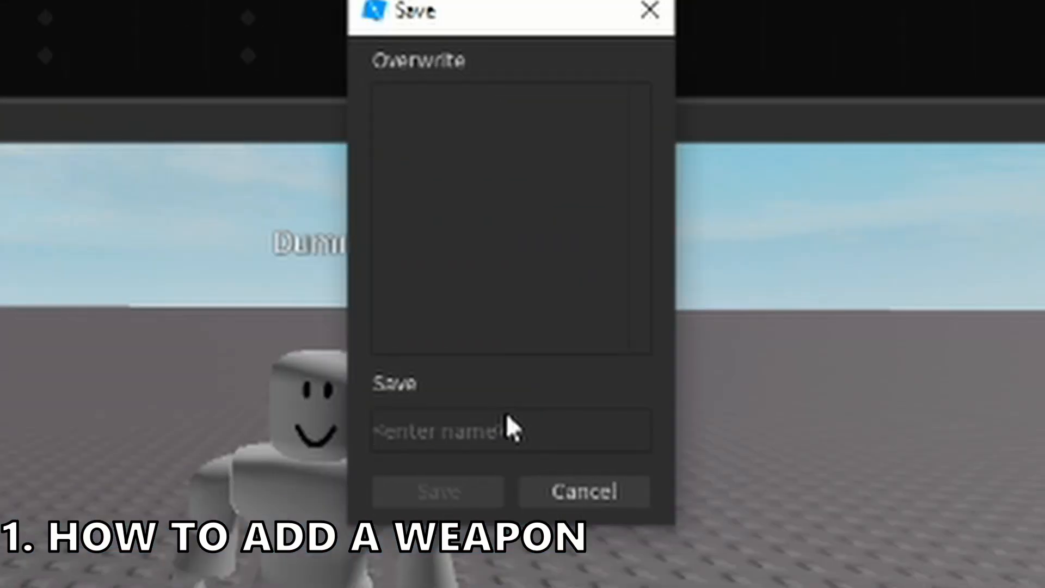
pyautogui.write('Sword')
pyautogui.click(473, 493)
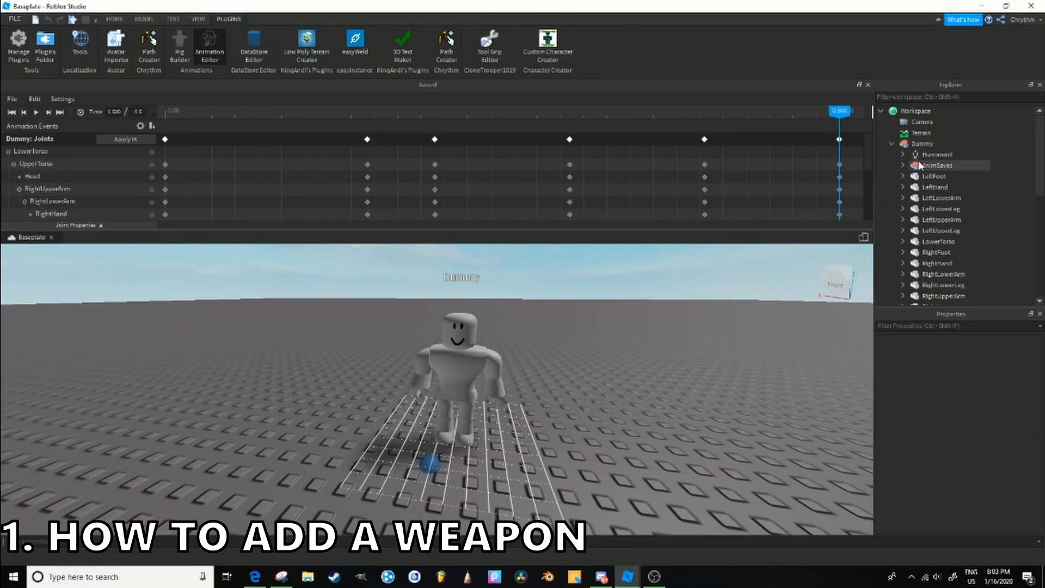
# - Copy the Sword keyframe sequence from the dummy's AnimSaves into the RPG kit's Animations folder, and delete the pasted copy
pyautogui.doubleClick(917, 166)
pyautogui.click(952, 186)
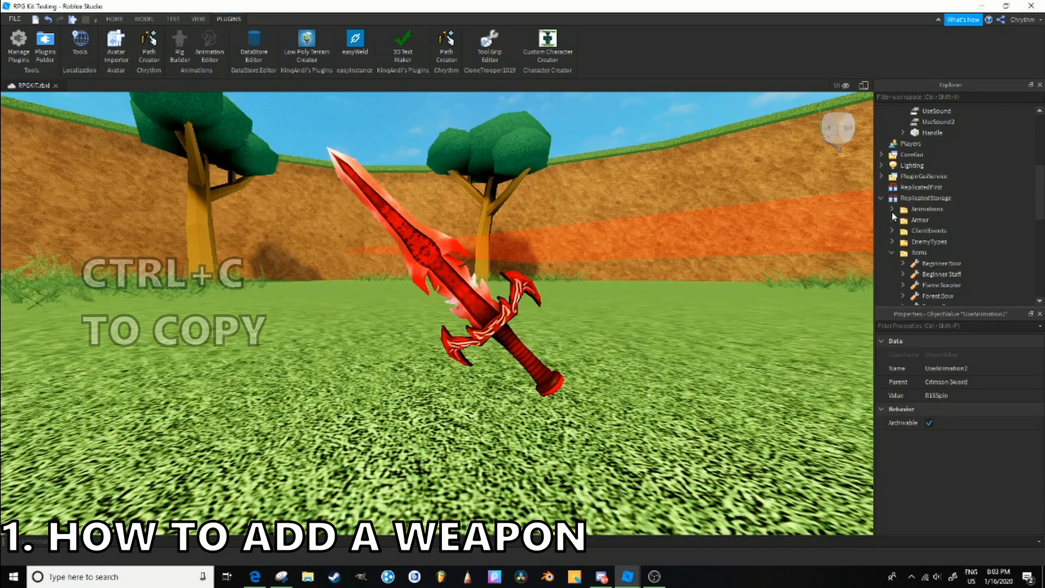
pyautogui.click(942, 241)
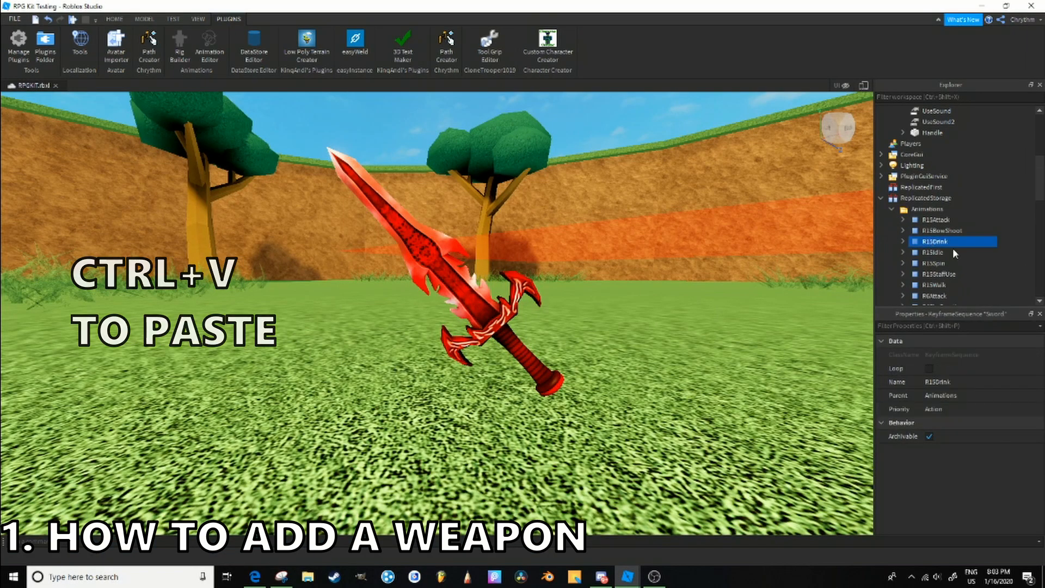
pyautogui.hotkey('ctrl', 'v')
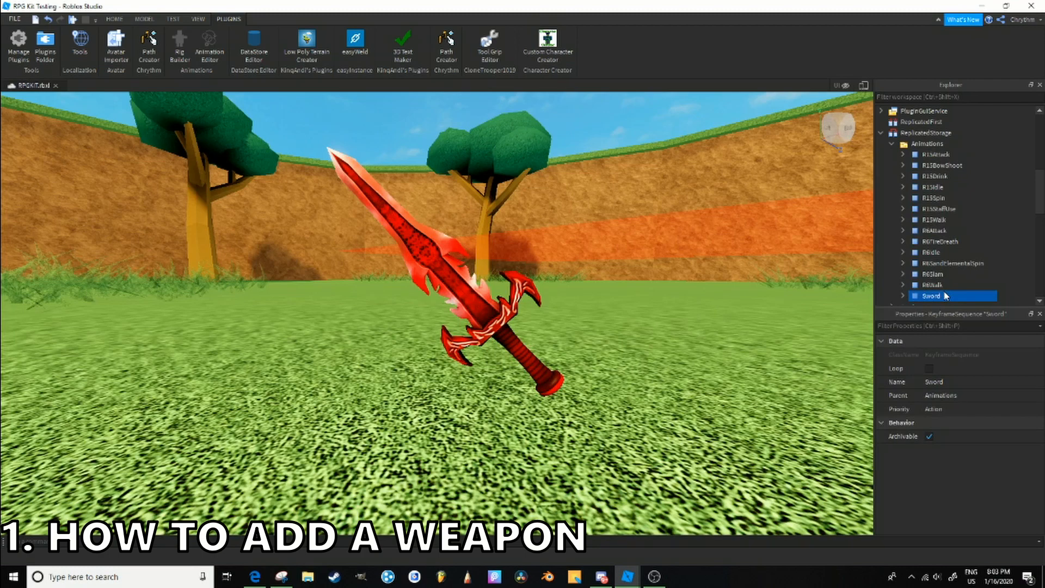
pyautogui.press('Delete')
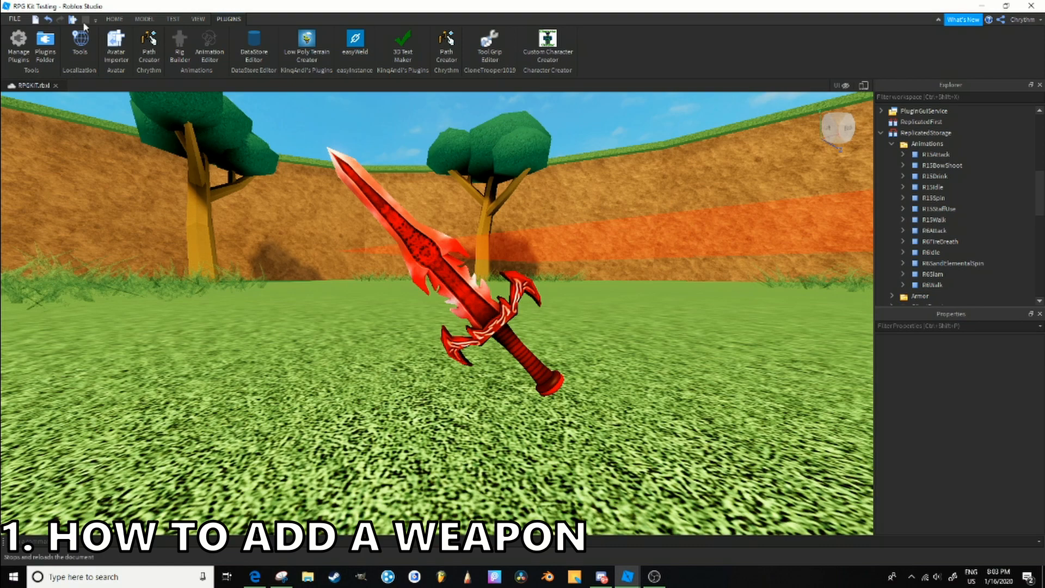
# - Set the value of the Crimson Sword's UseAnimation object to the R15Attack animation
pyautogui.click(125, 20)
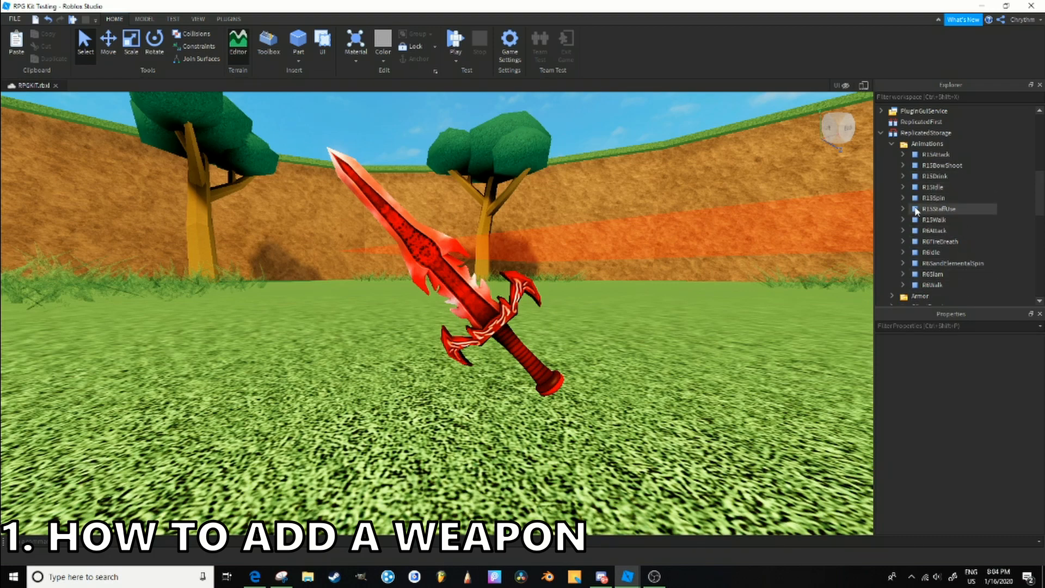
pyautogui.click(953, 155)
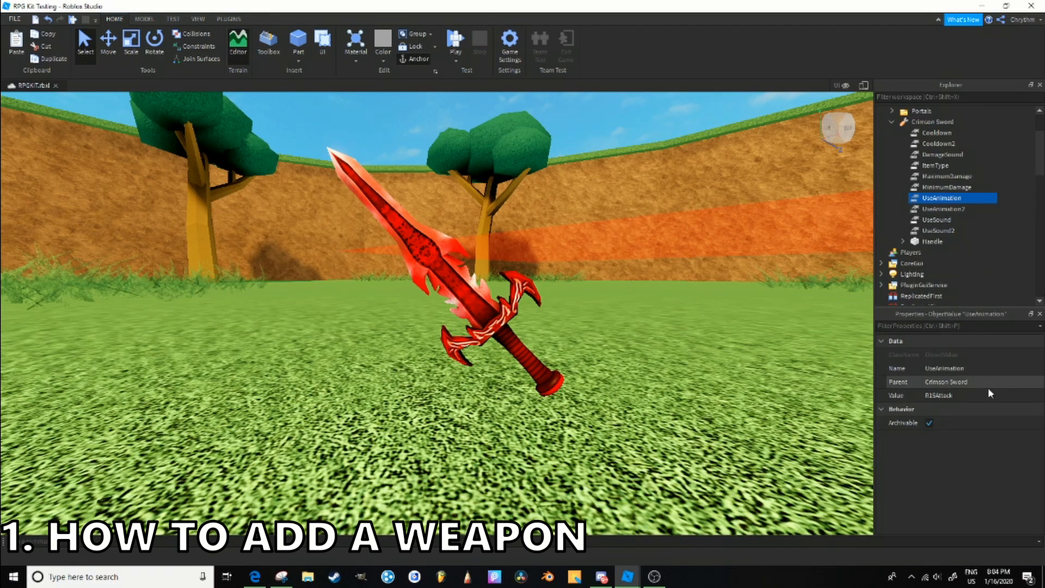
pyautogui.click(988, 395)
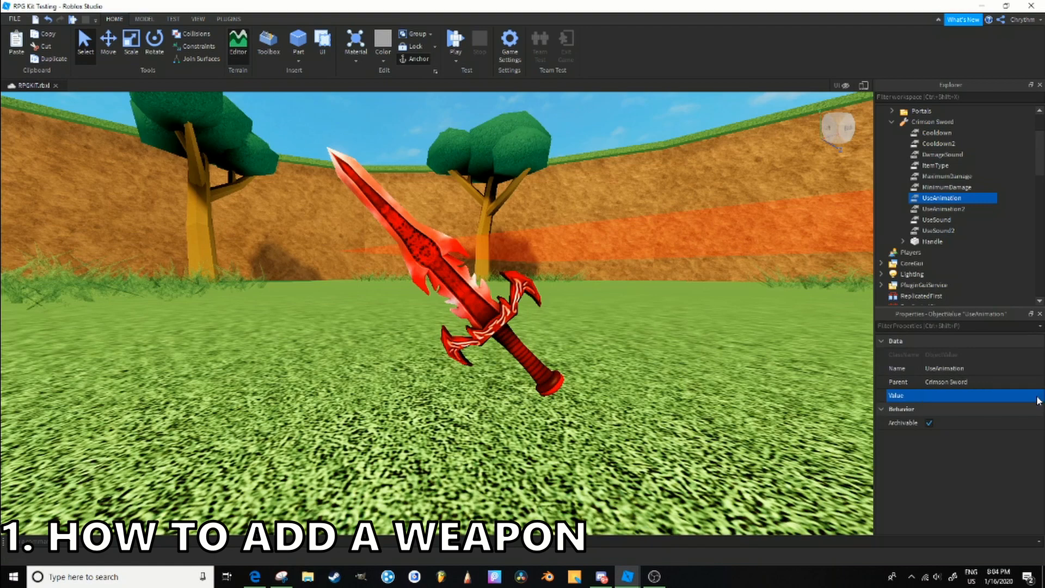
pyautogui.scroll(-6, 965, 136)
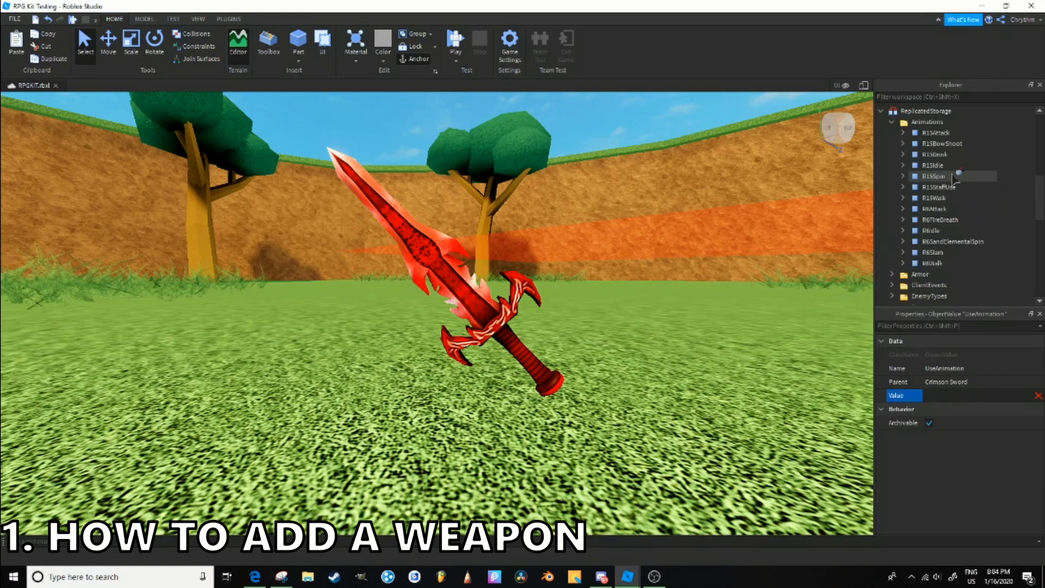
pyautogui.click(959, 134)
# - Look up the Crimson Sword's UseSound value and examine the sounds in the SFX folder under RPGClient
pyautogui.scroll(8, 955, 131)
pyautogui.click(948, 286)
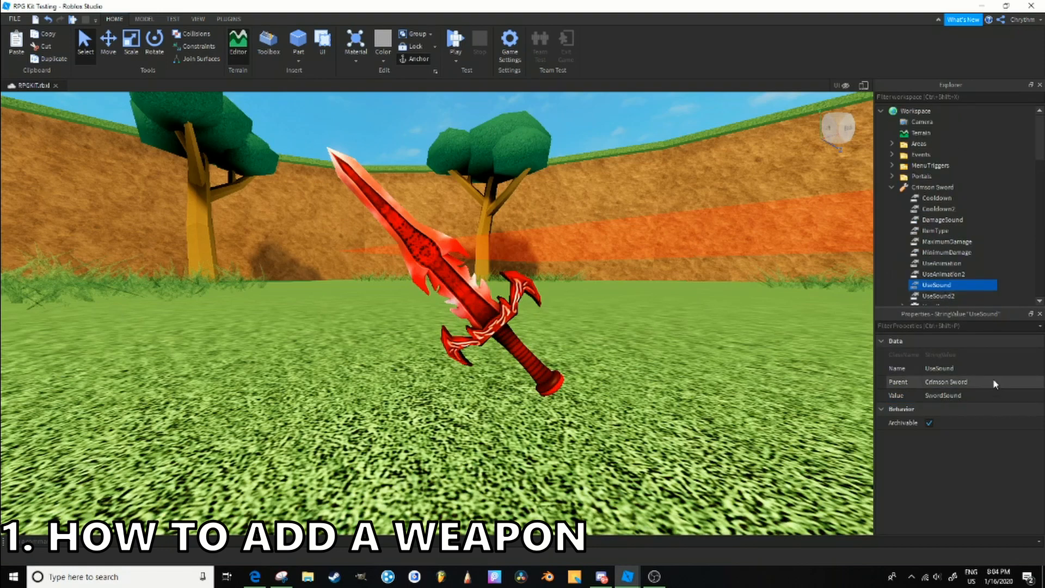
pyautogui.scroll(-7, 957, 163)
pyautogui.scroll(-10, 956, 254)
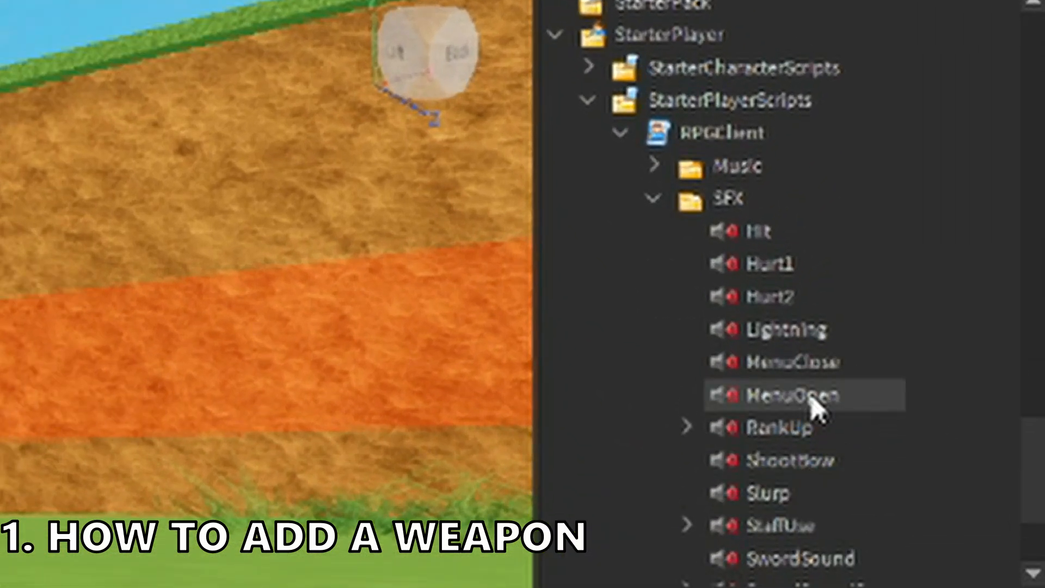
pyautogui.scroll(-2, 819, 406)
pyautogui.click(821, 172)
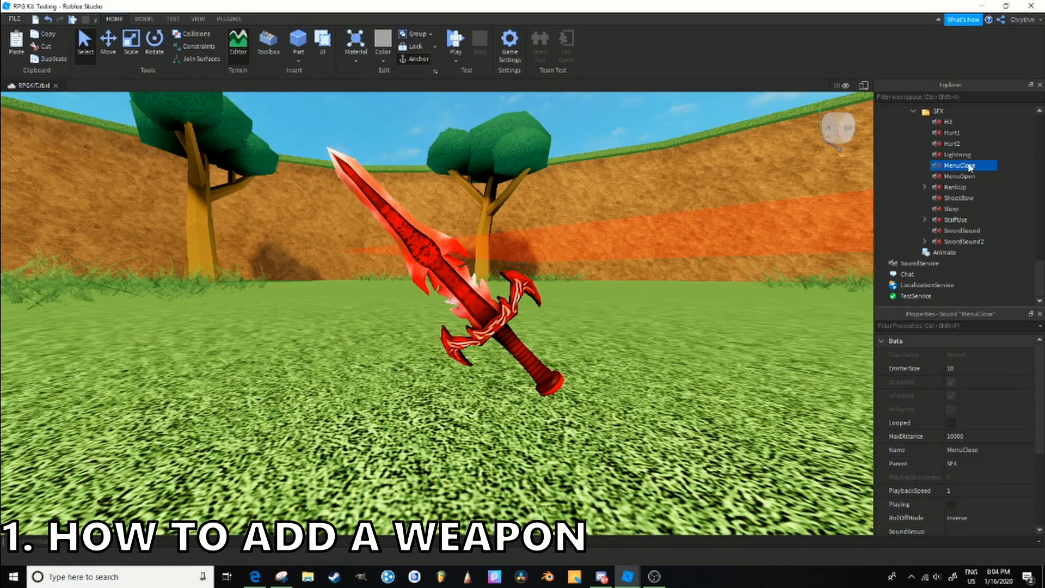
# - Insert the whooshDelay sound from My Audio in the Toolbox under MenuClose and look at its sound properties
pyautogui.click(269, 43)
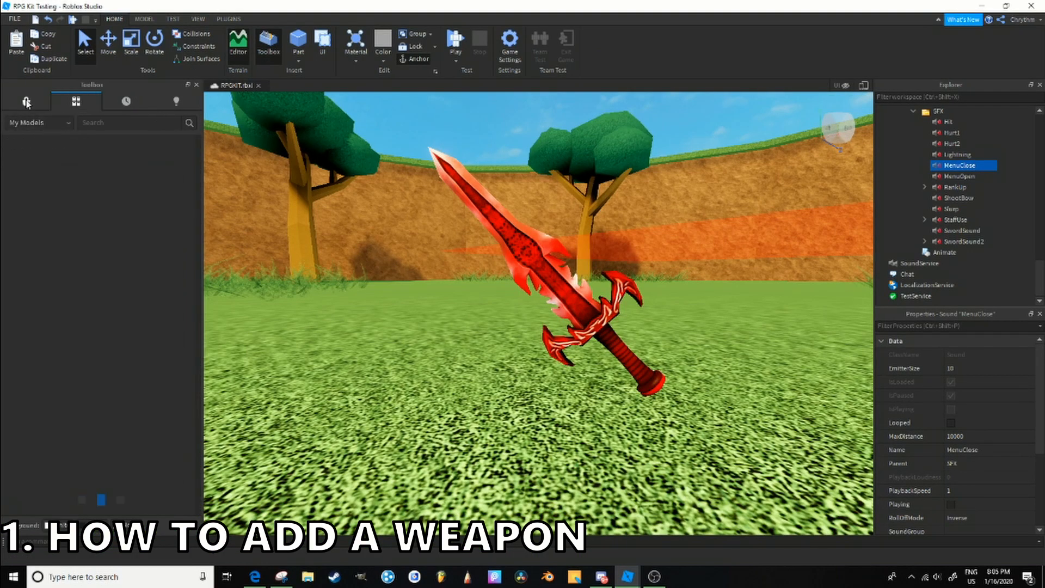
pyautogui.click(74, 124)
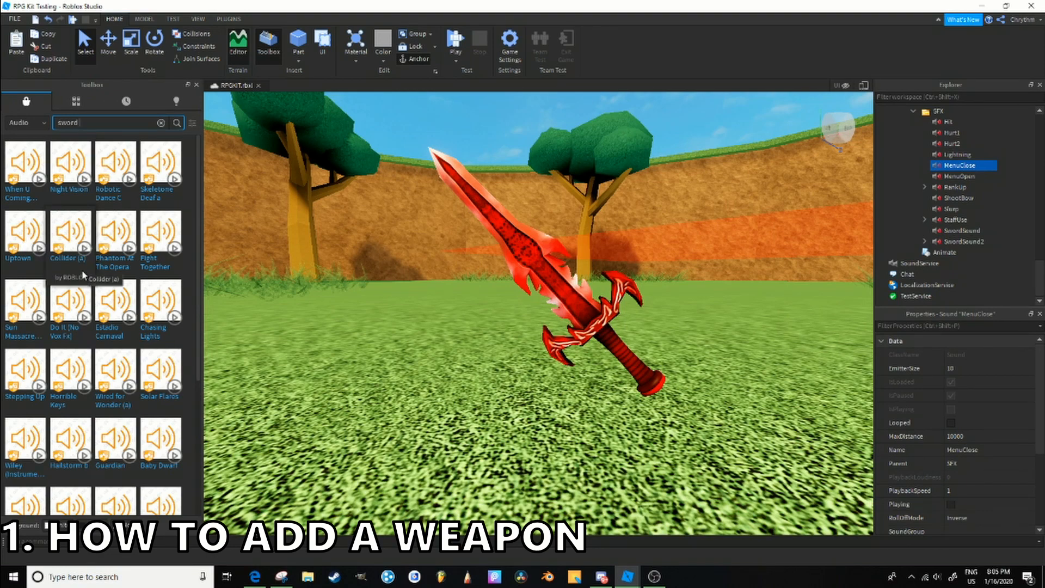
pyautogui.click(76, 102)
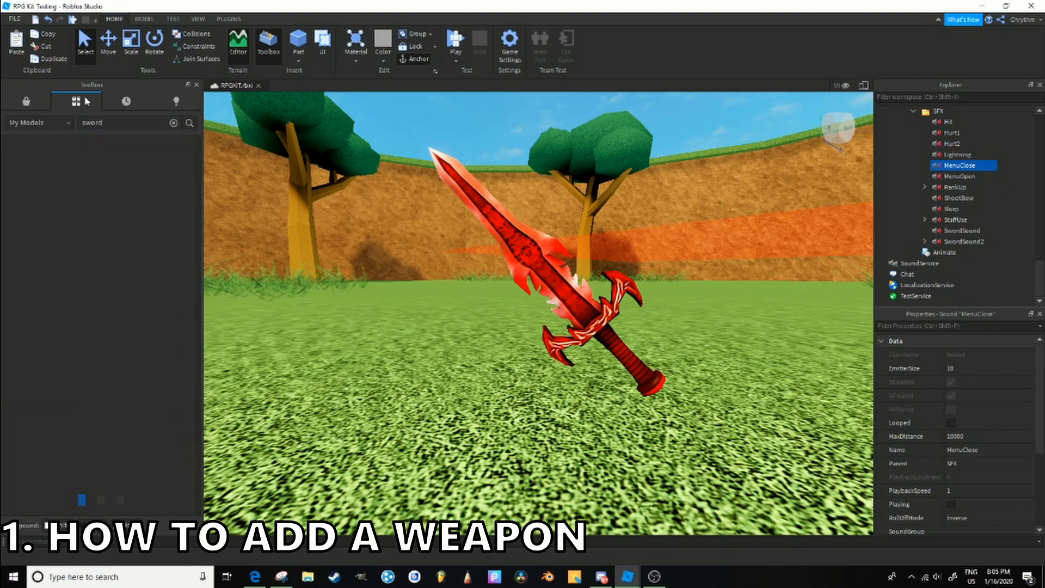
pyautogui.click(48, 126)
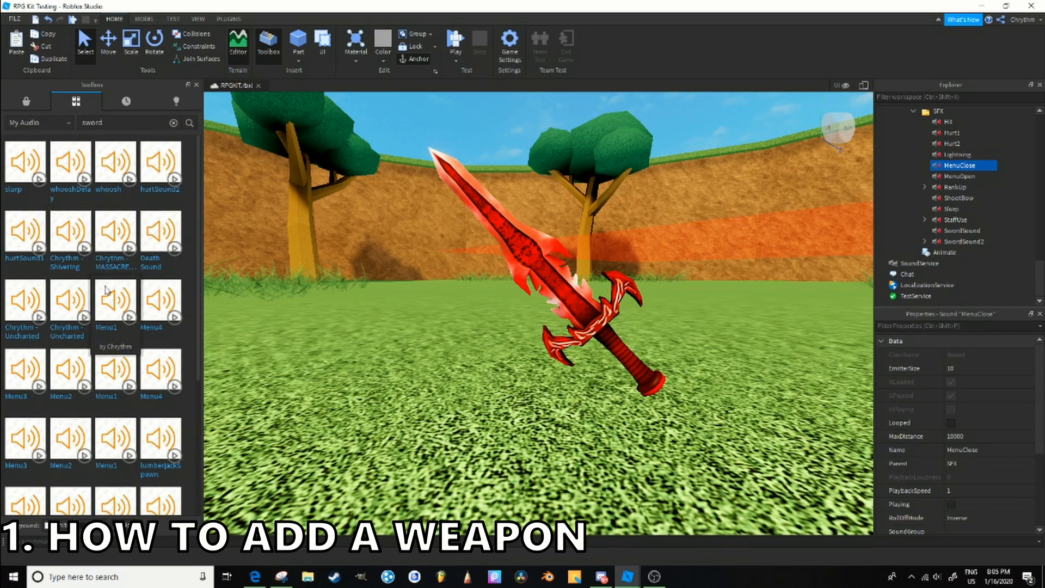
pyautogui.click(70, 173)
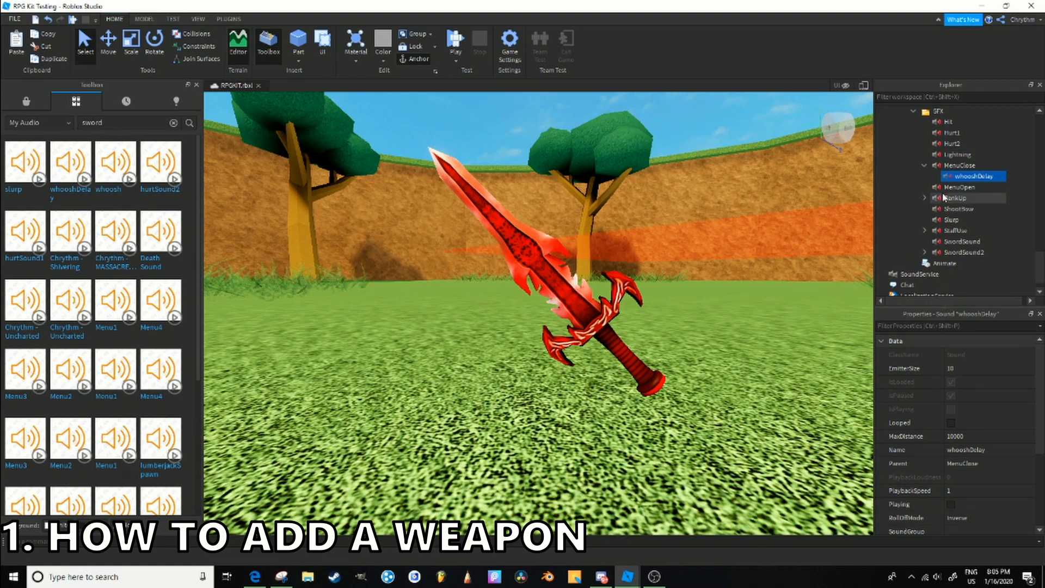
pyautogui.scroll(-3, 986, 413)
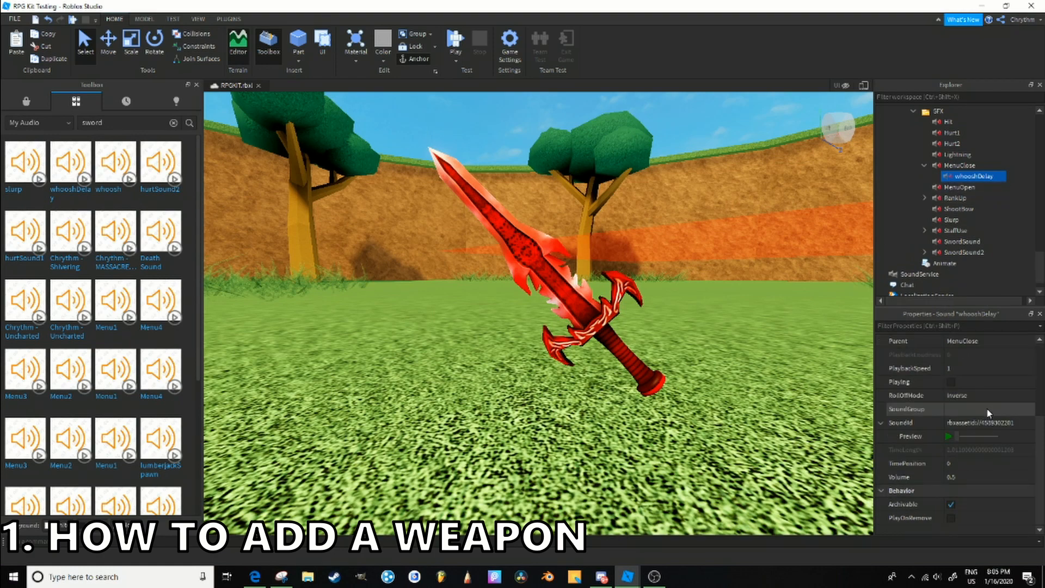
# - Close the Toolbox and delete the inserted whooshDelay sound from MenuClose
pyautogui.click(196, 85)
pyautogui.click(960, 165)
pyautogui.click(963, 179)
pyautogui.scroll(2, 962, 179)
pyautogui.press('Delete')
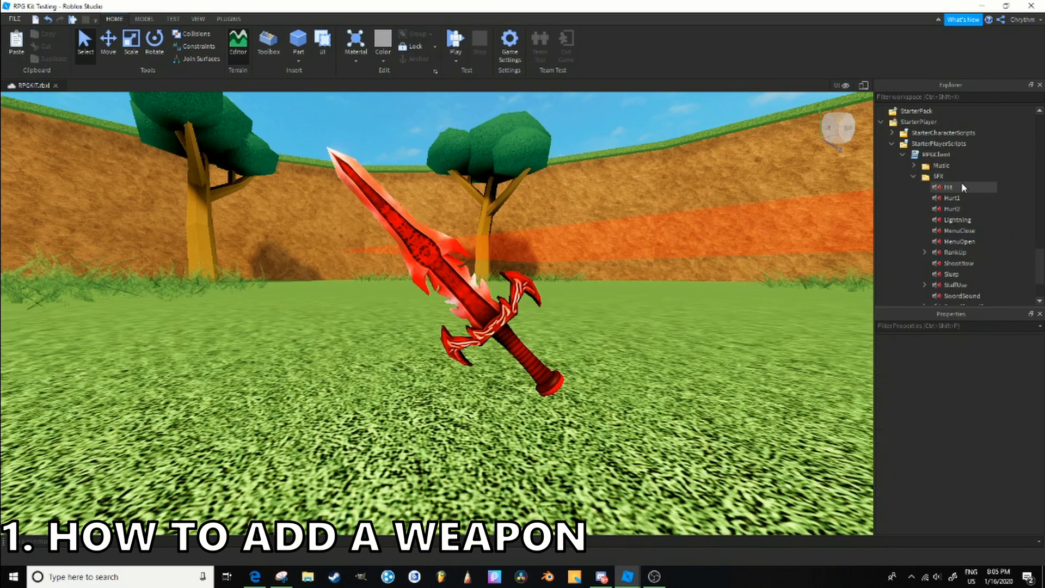
# - Look up the sound name stored in the Crimson Sword's UseSound2 object
pyautogui.scroll(9, 960, 185)
pyautogui.scroll(5, 956, 200)
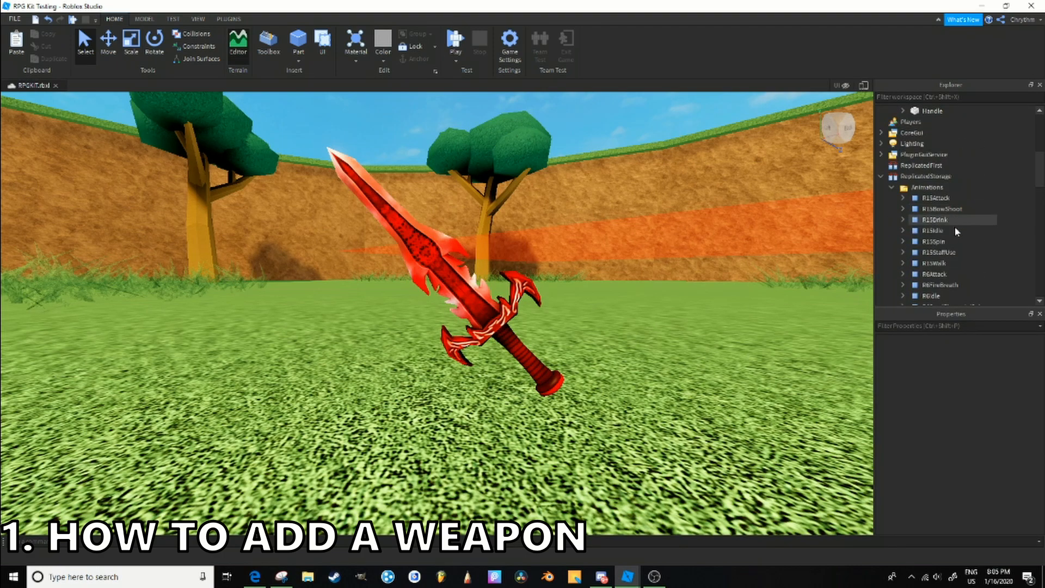
pyautogui.scroll(3, 936, 213)
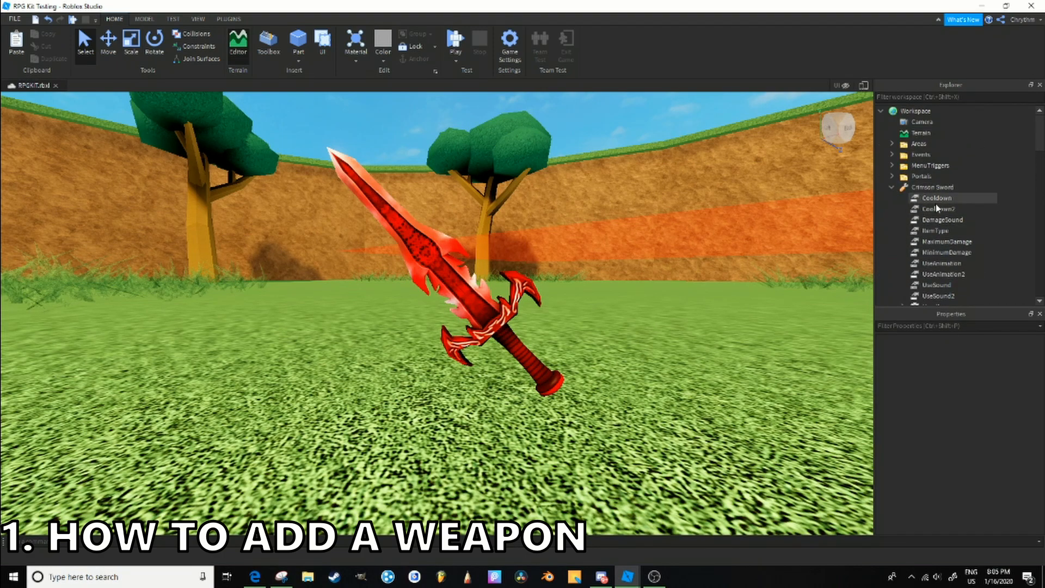
pyautogui.scroll(-3, 945, 236)
pyautogui.click(946, 230)
pyautogui.scroll(3, 956, 224)
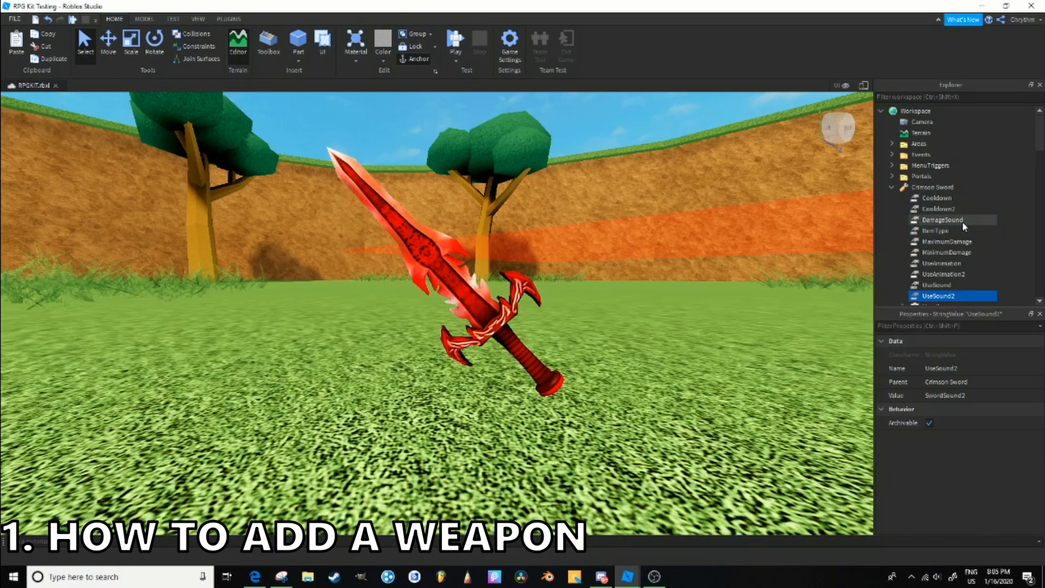
# - Collapse the Crimson Sword and move it from Workspace into the Items folder of ReplicatedStorage
pyautogui.click(891, 187)
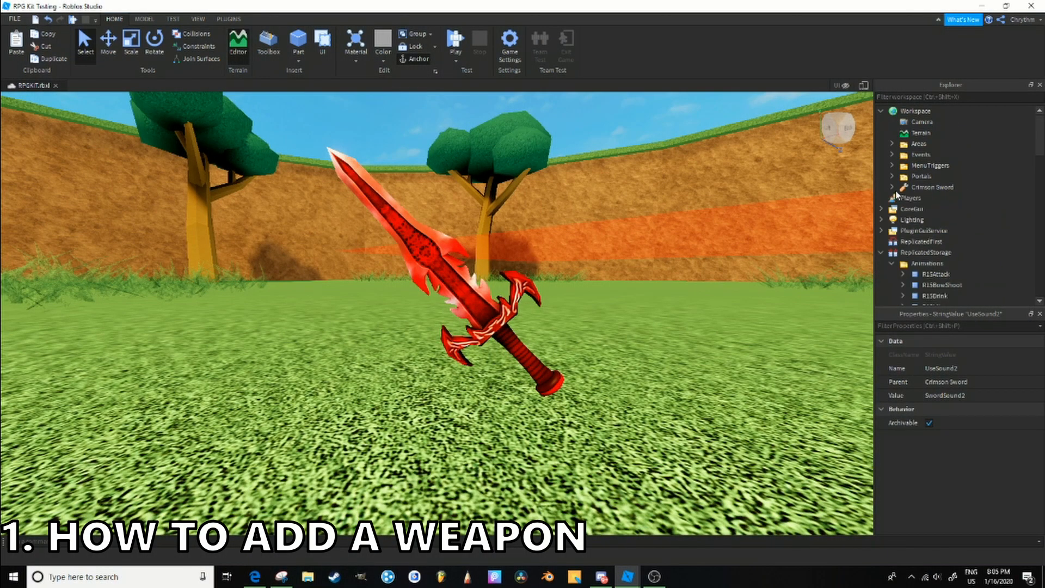
pyautogui.click(911, 188)
pyautogui.scroll(-9, 945, 205)
pyautogui.moveTo(909, 193); pyautogui.dragTo(949, 157)
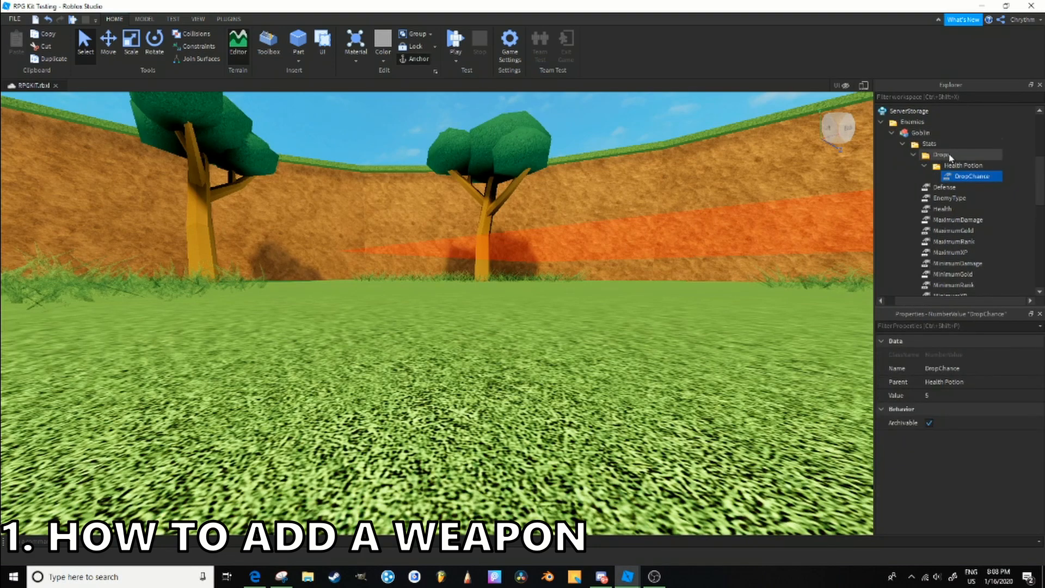
# - Insert a folder named Drops into the Goblin's Stats folder
pyautogui.click(957, 155)
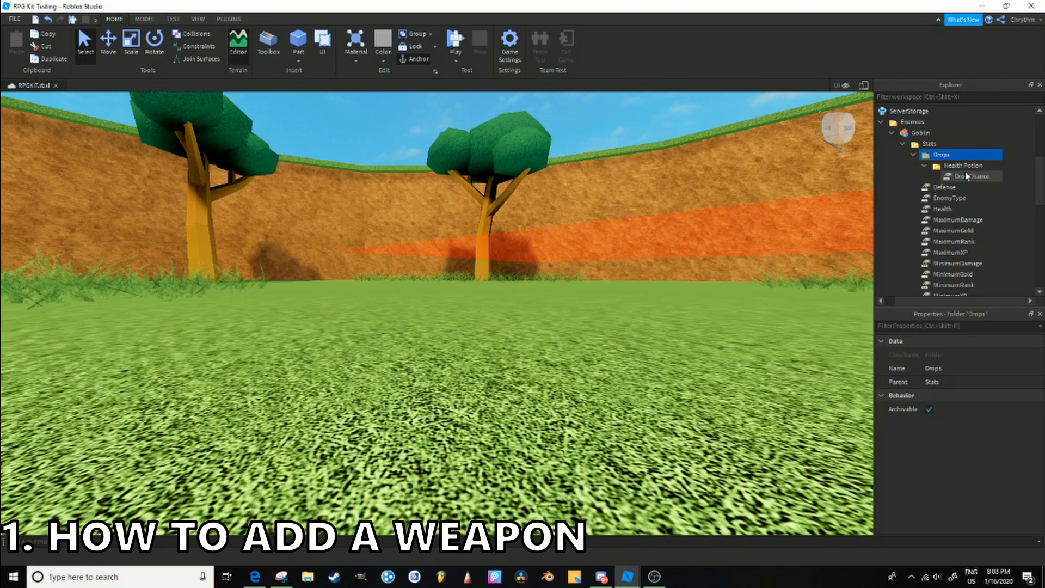
pyautogui.click(929, 144)
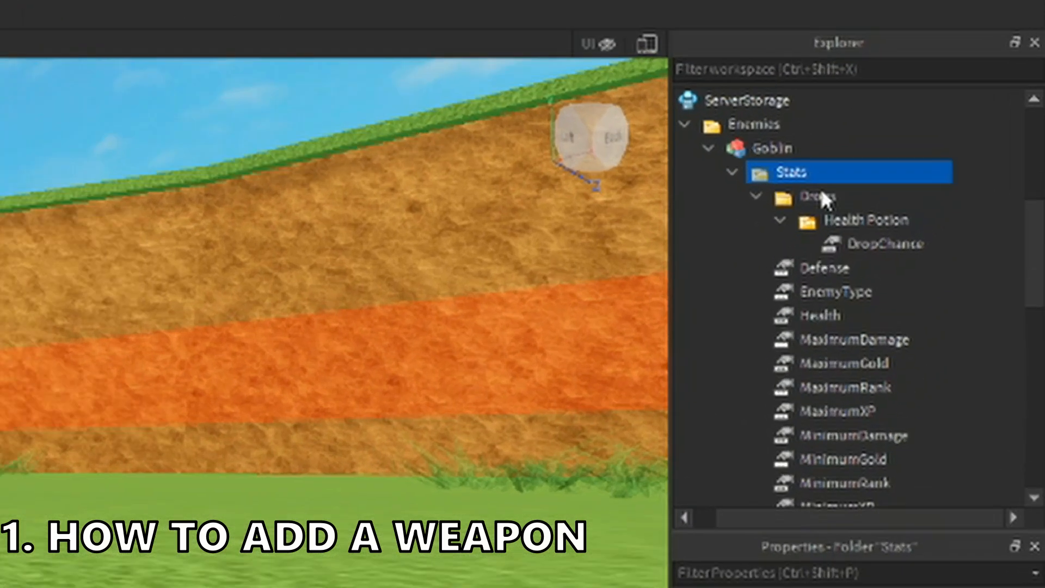
pyautogui.click(945, 153)
pyautogui.rightClick(744, 189)
pyautogui.moveTo(751, 585)
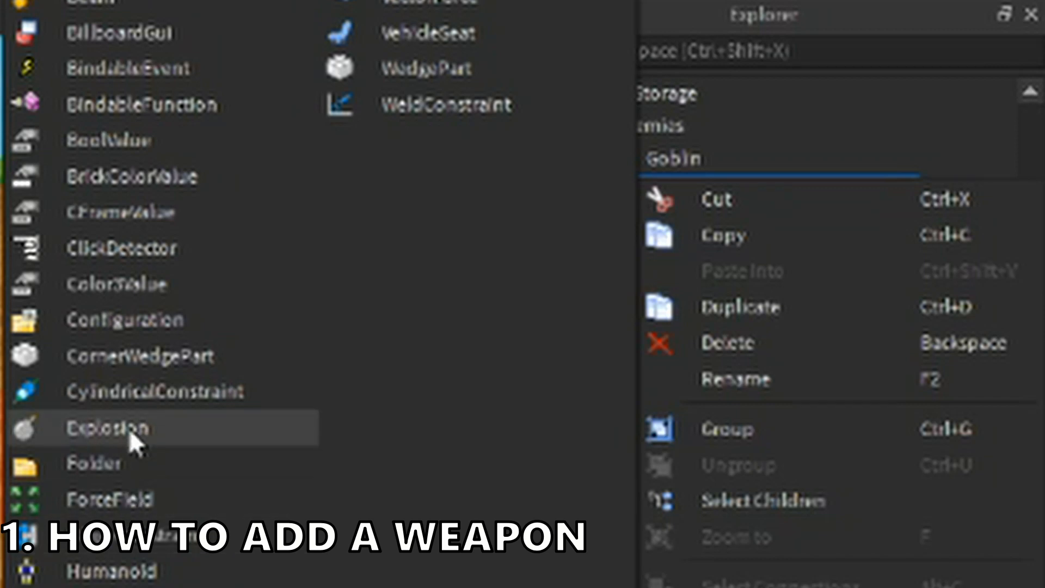
pyautogui.click(133, 464)
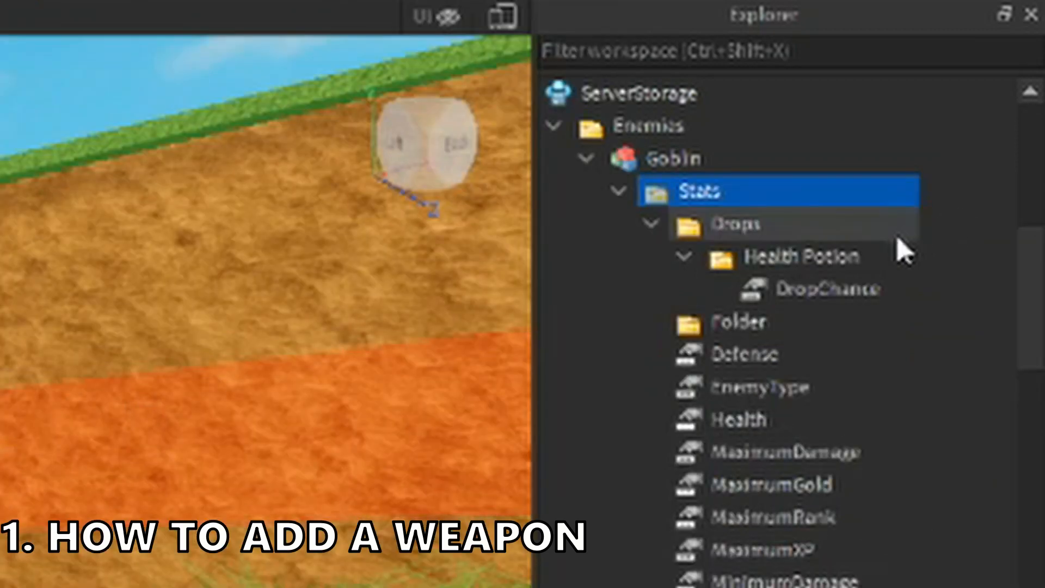
pyautogui.doubleClick(751, 326)
pyautogui.write('Drops')
pyautogui.press('Return')
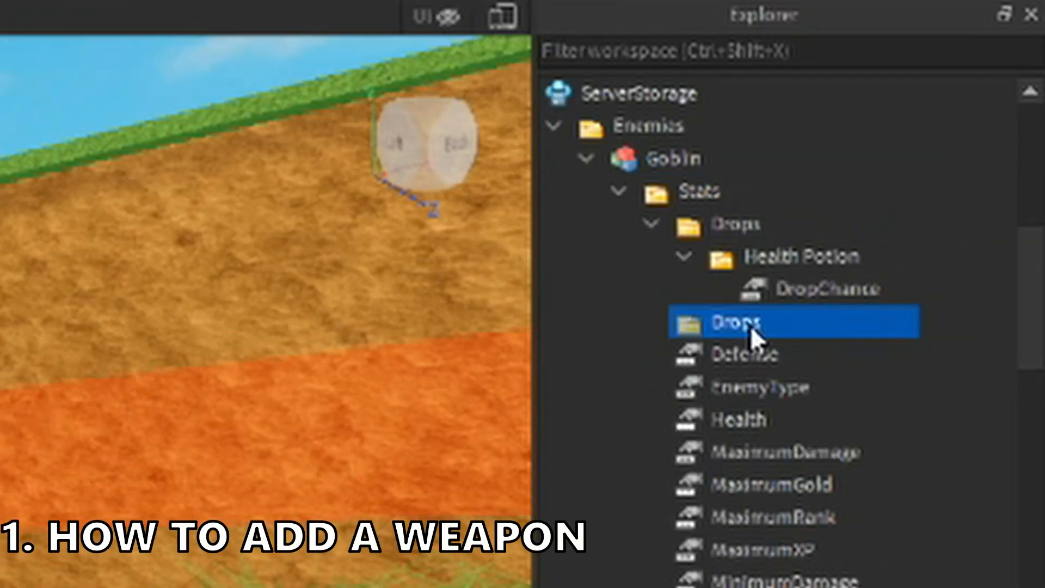
# - Insert a subfolder named Crimson Sword into the new Drops folder of the Goblin's stats
pyautogui.rightClick(750, 325)
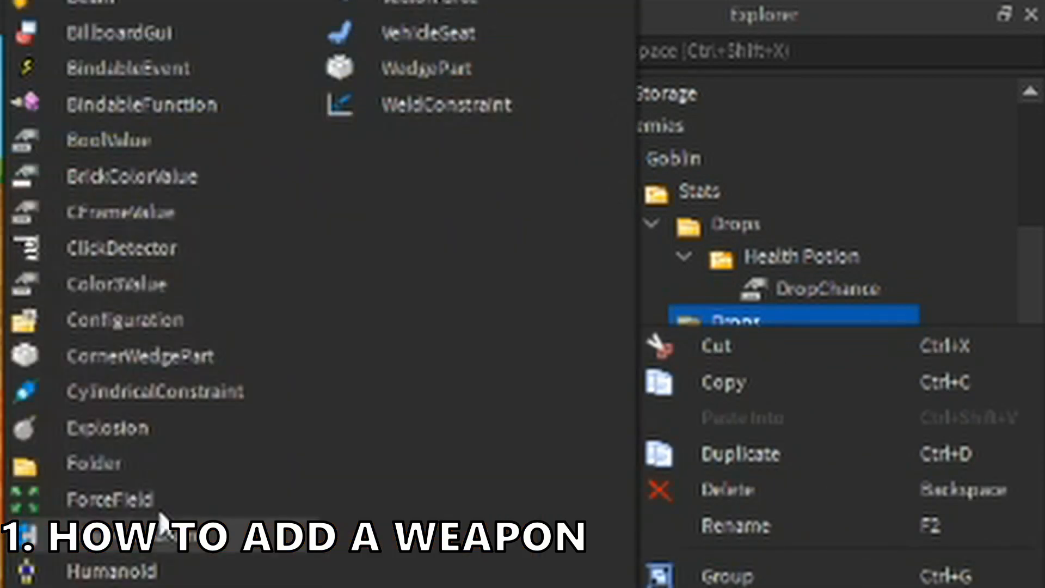
pyautogui.click(133, 457)
pyautogui.click(762, 362)
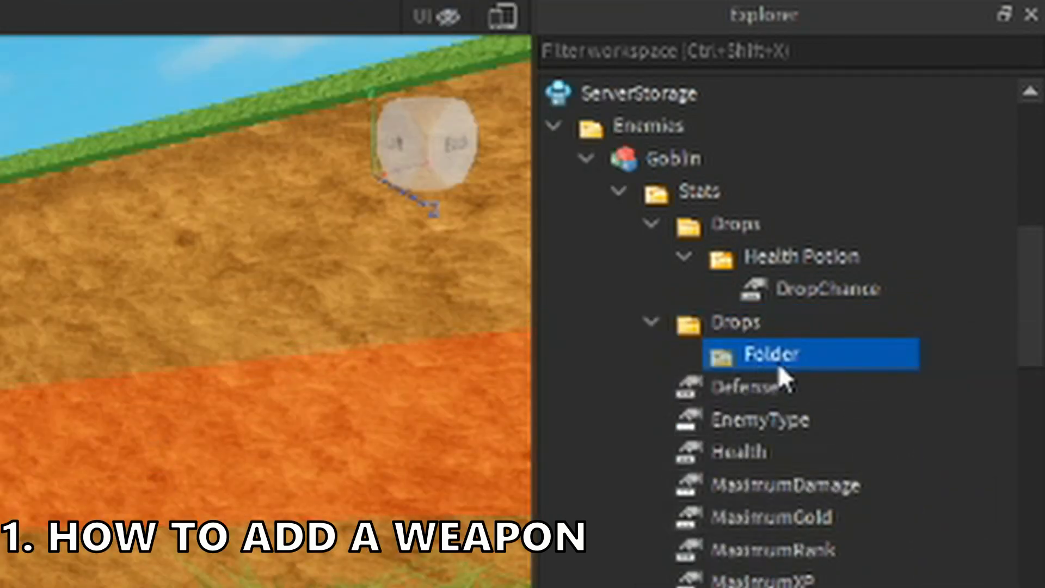
pyautogui.doubleClick(781, 365)
pyautogui.write('Crim')
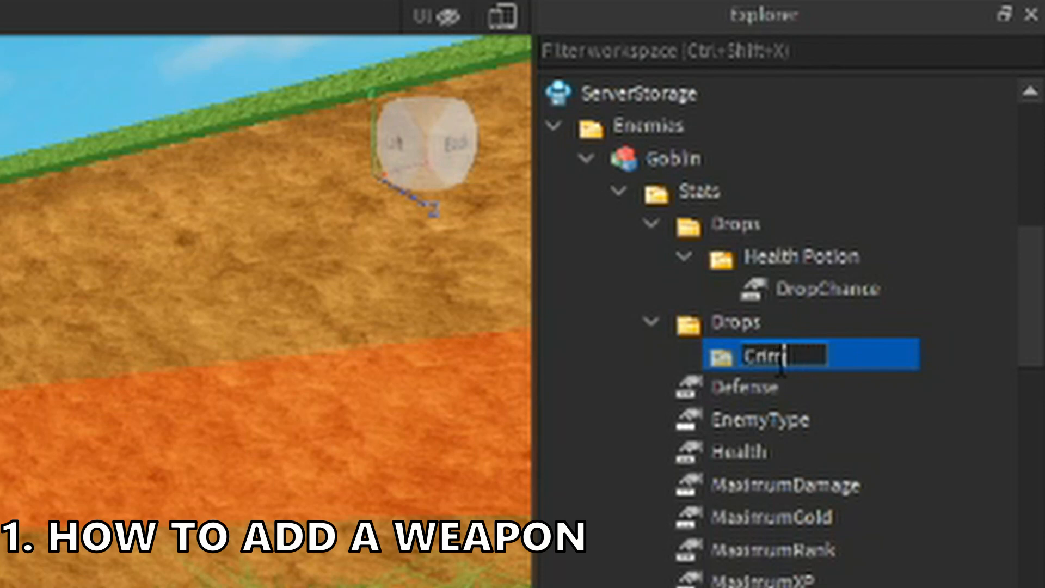
pyautogui.write('son Sword')
pyautogui.press('Return')
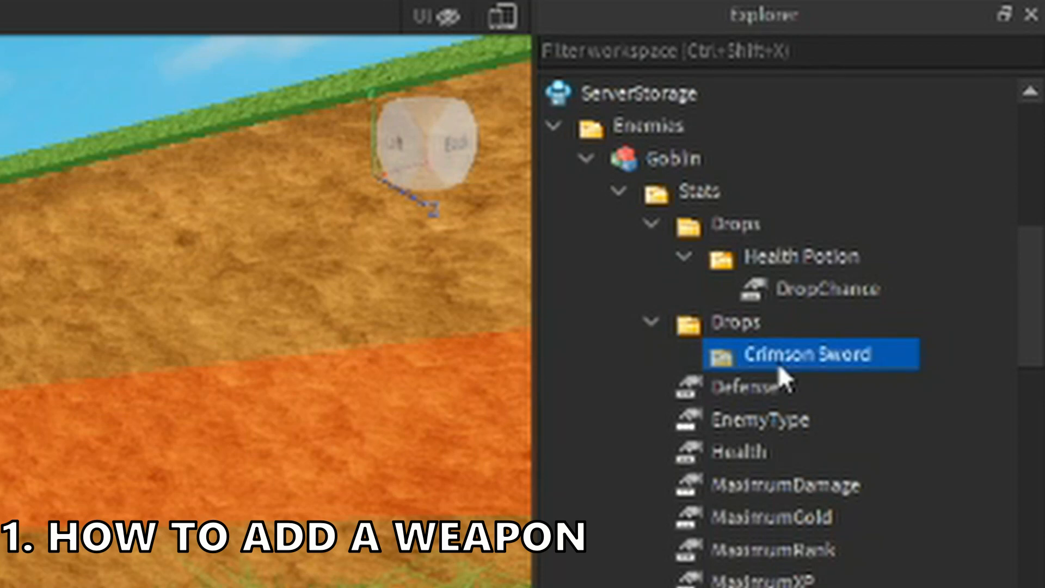
# - Insert a NumberValue named DropChance into the Crimson Sword drop folder and set its value to 50
pyautogui.rightClick(779, 363)
pyautogui.moveTo(740, 587)
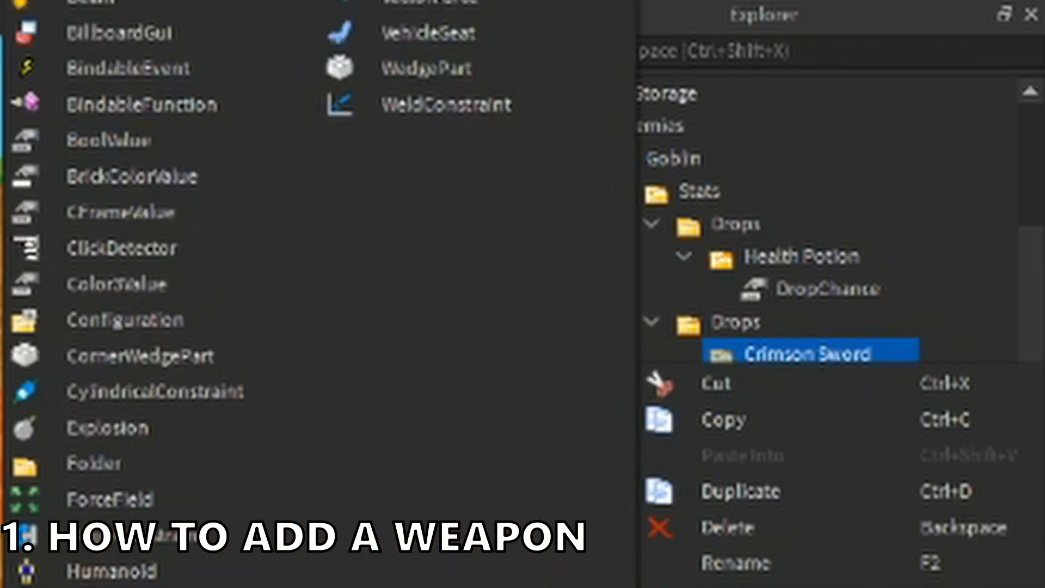
pyautogui.click(109, 587)
pyautogui.click(888, 384)
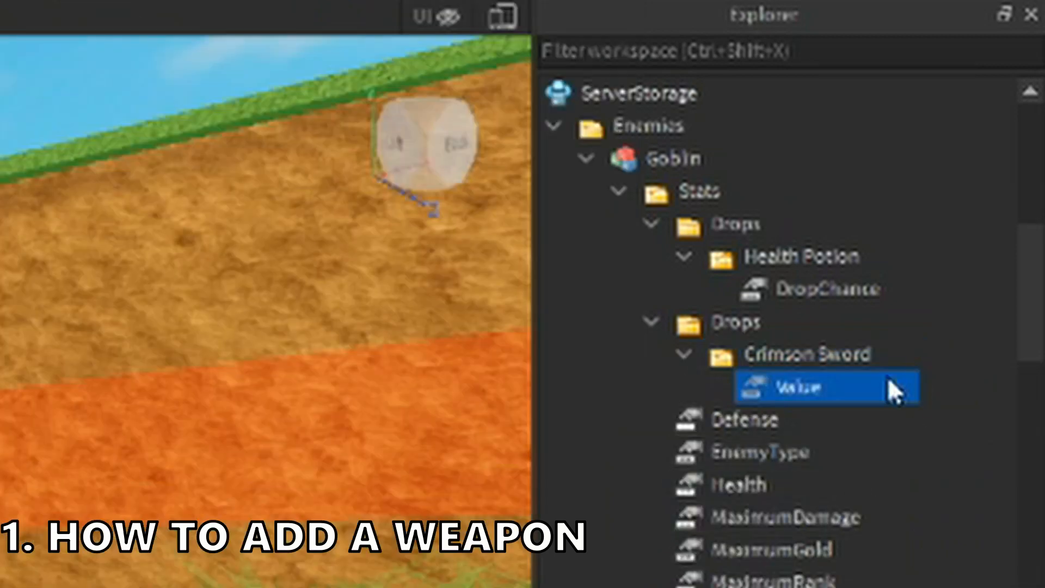
pyautogui.click(794, 387)
pyautogui.write('DropCh')
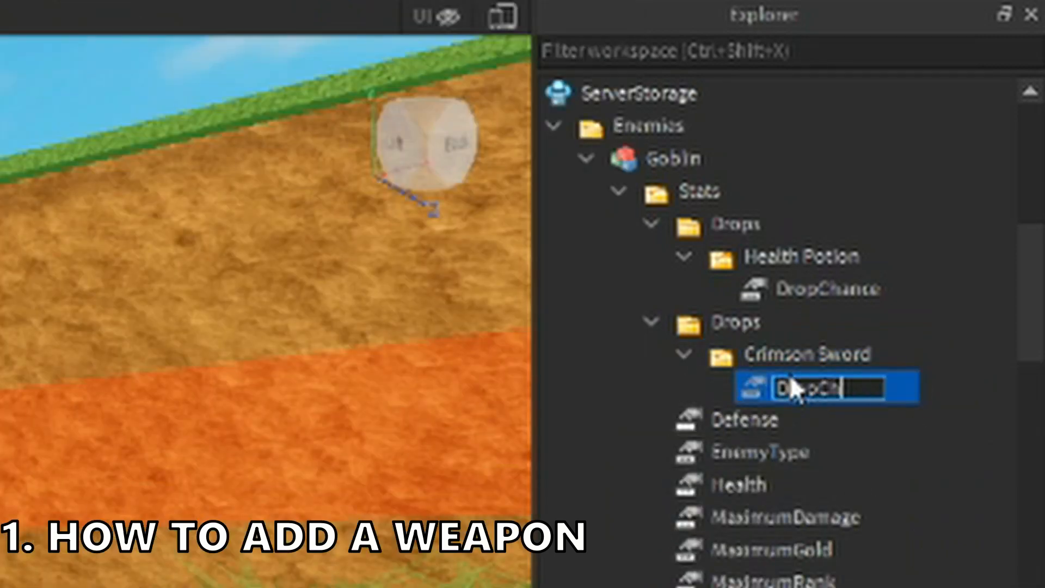
pyautogui.write('ance')
pyautogui.press('Return')
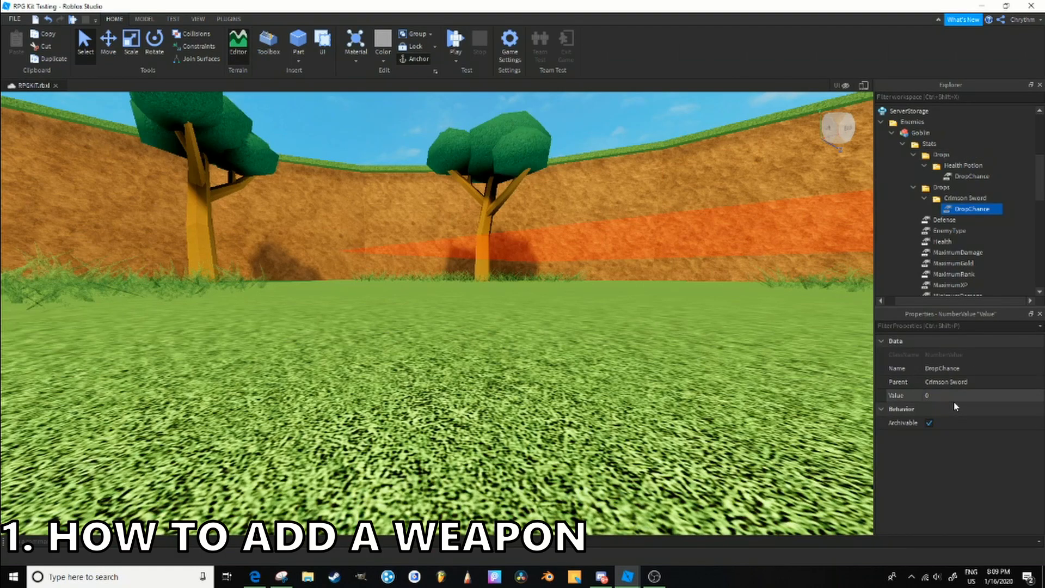
pyautogui.click(954, 397)
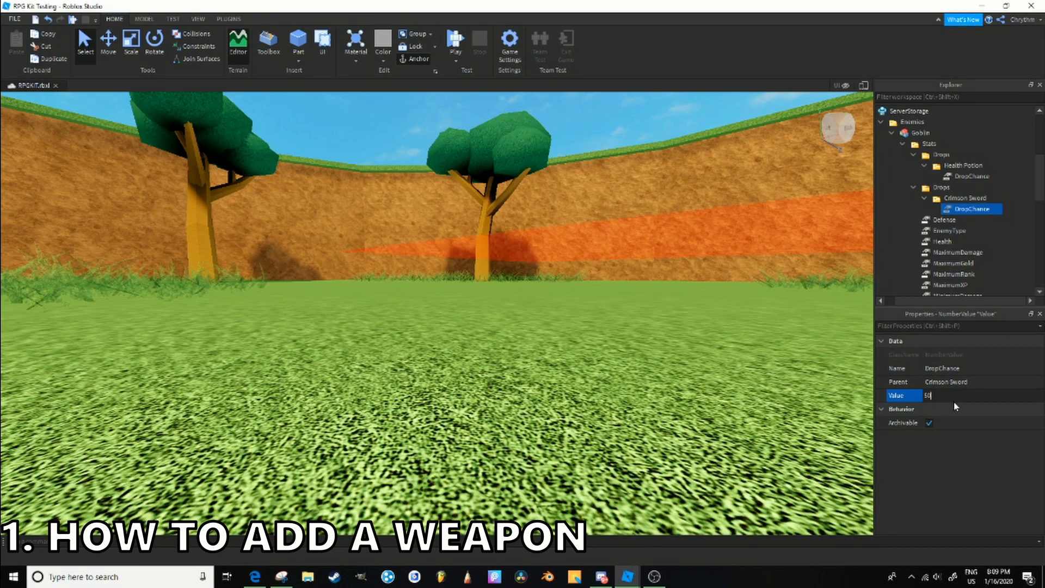
pyautogui.press('Return')
# - Delete the added Drops folder containing the Crimson Sword from the Goblin's stats
pyautogui.click(940, 187)
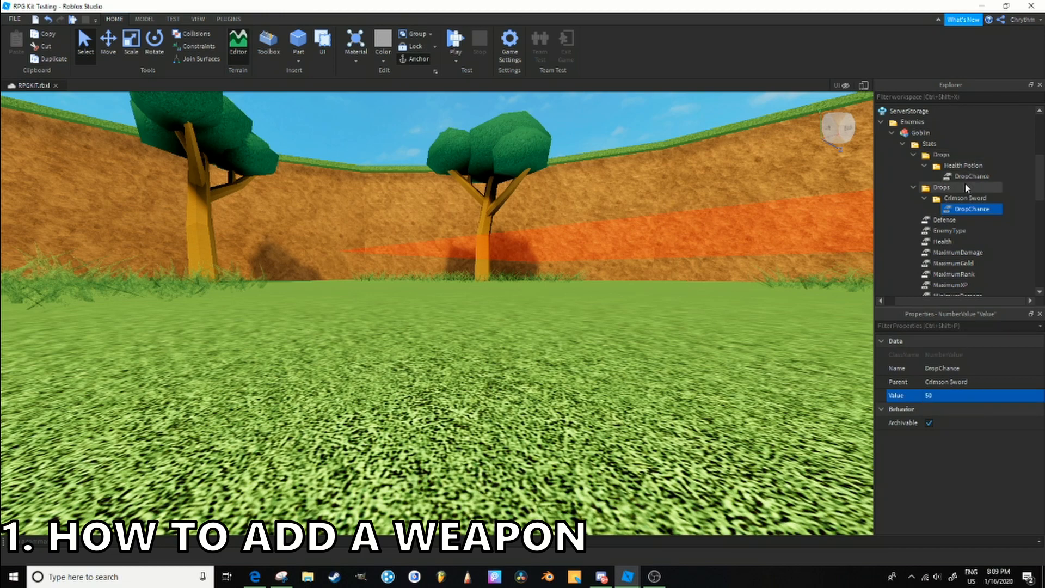
pyautogui.press('Delete')
# - Look up the DropChance of the Health Potion in the Goblin's original Drops folder and collapse ServerStorage
pyautogui.click(939, 156)
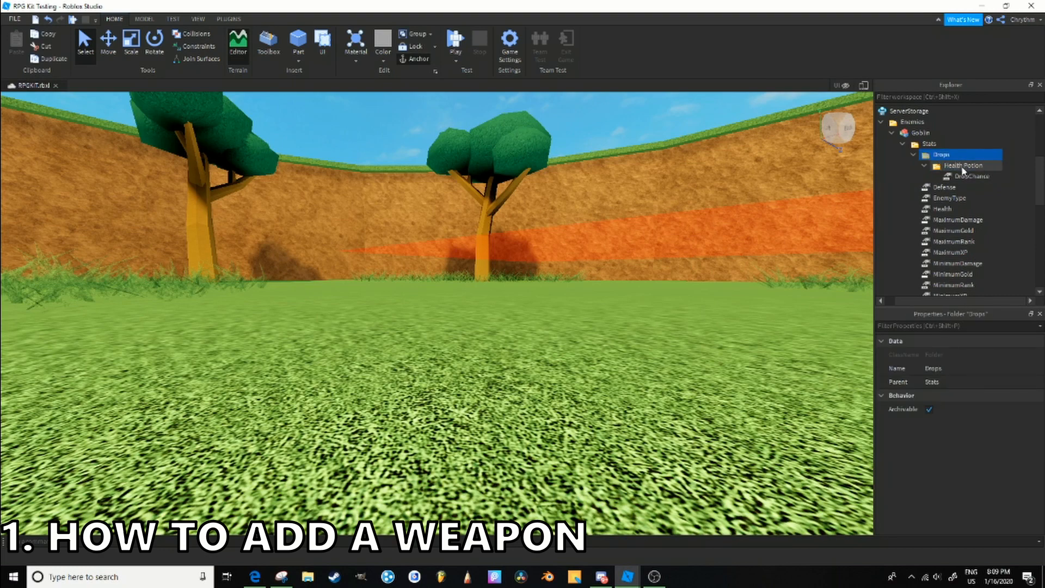
pyautogui.click(962, 166)
pyautogui.click(982, 178)
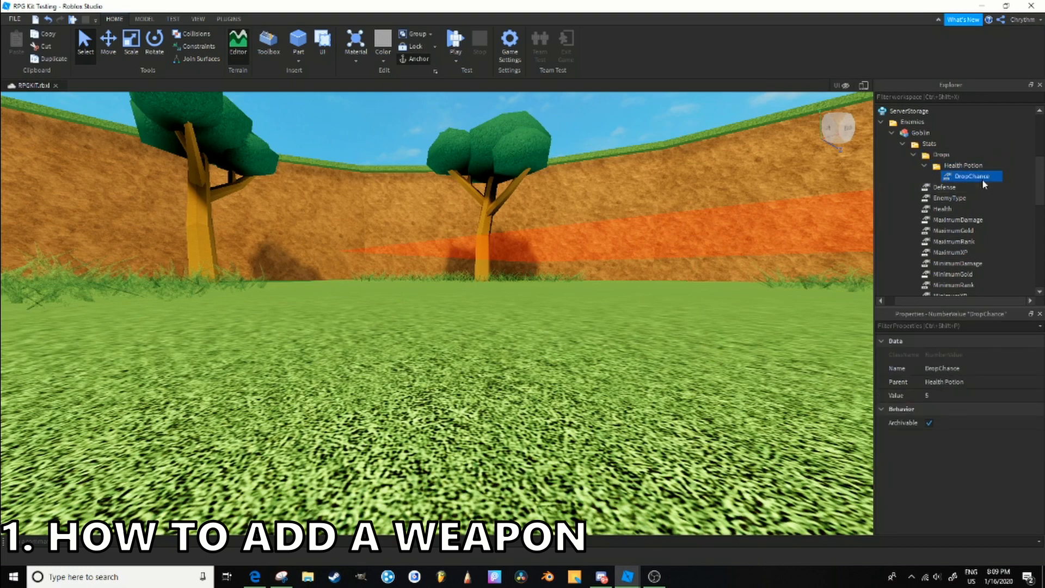
pyautogui.click(905, 134)
pyautogui.click(892, 134)
pyautogui.scroll(3, 889, 237)
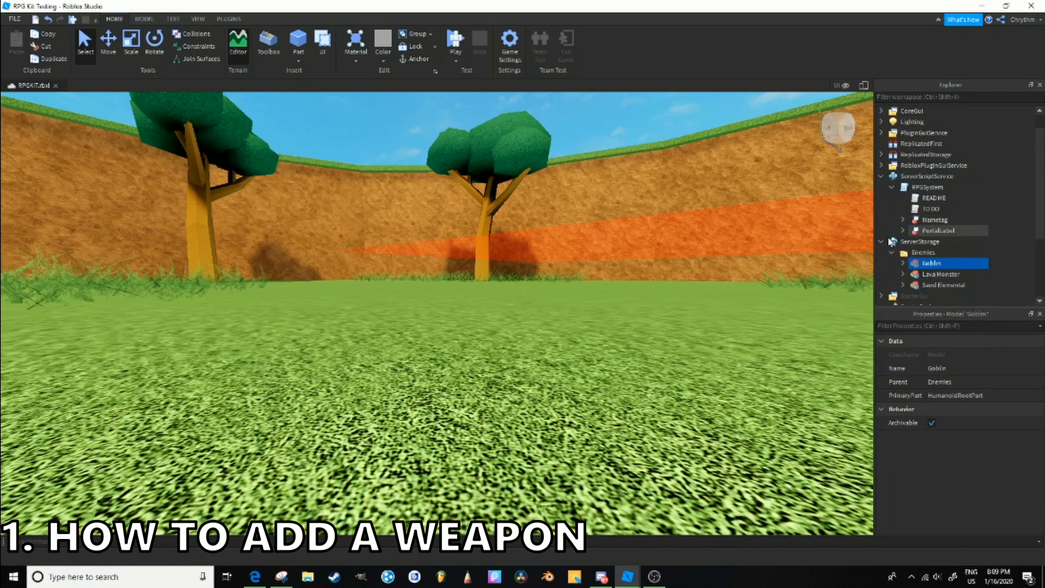
pyautogui.click(891, 253)
pyautogui.click(882, 240)
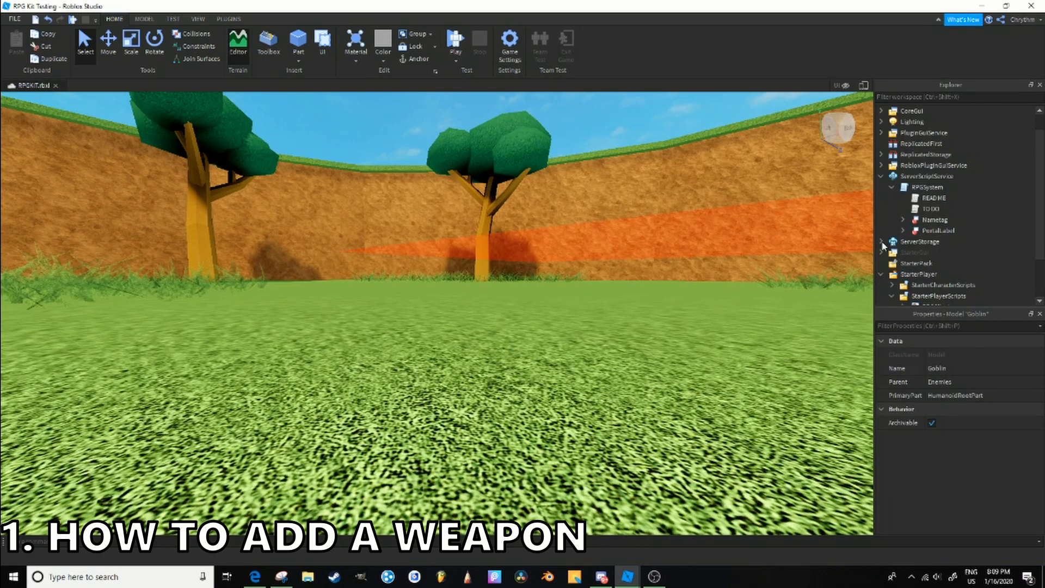
# - Glance at the folders in ReplicatedStorage and expand the Enemies folder in ServerStorage to view the enemy models
pyautogui.click(933, 198)
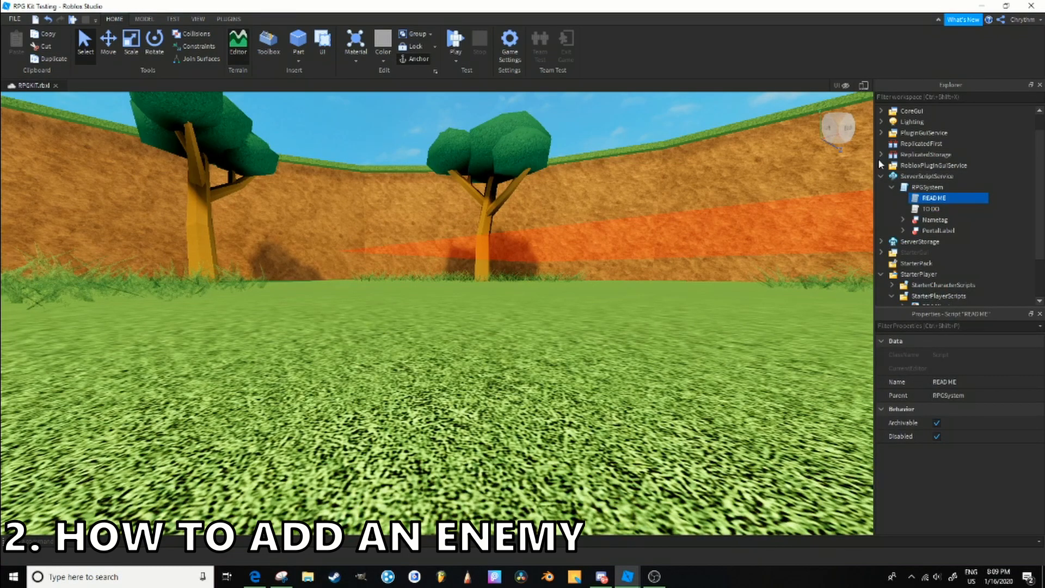
pyautogui.click(881, 155)
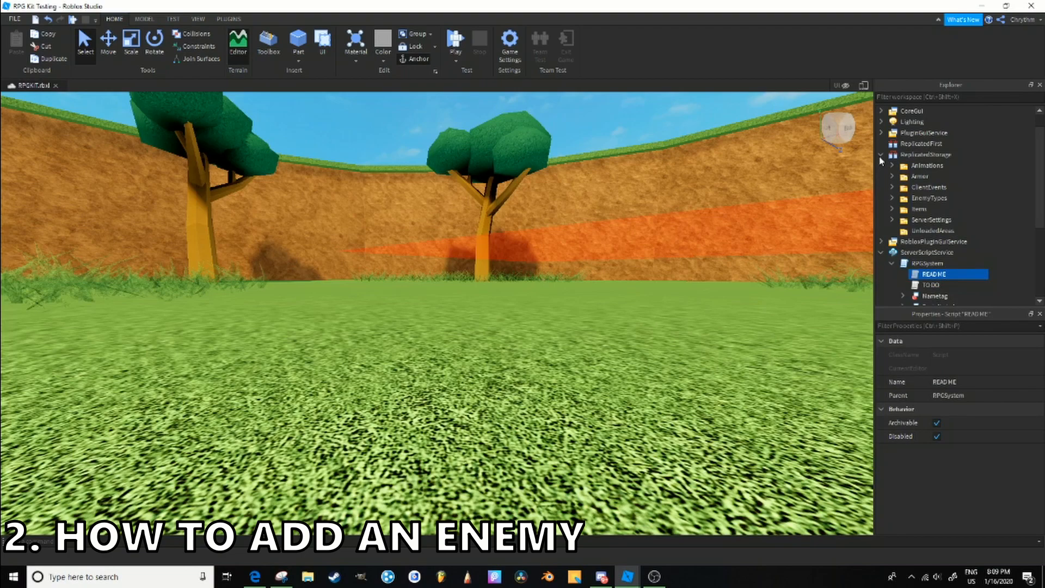
pyautogui.click(882, 155)
pyautogui.click(893, 254)
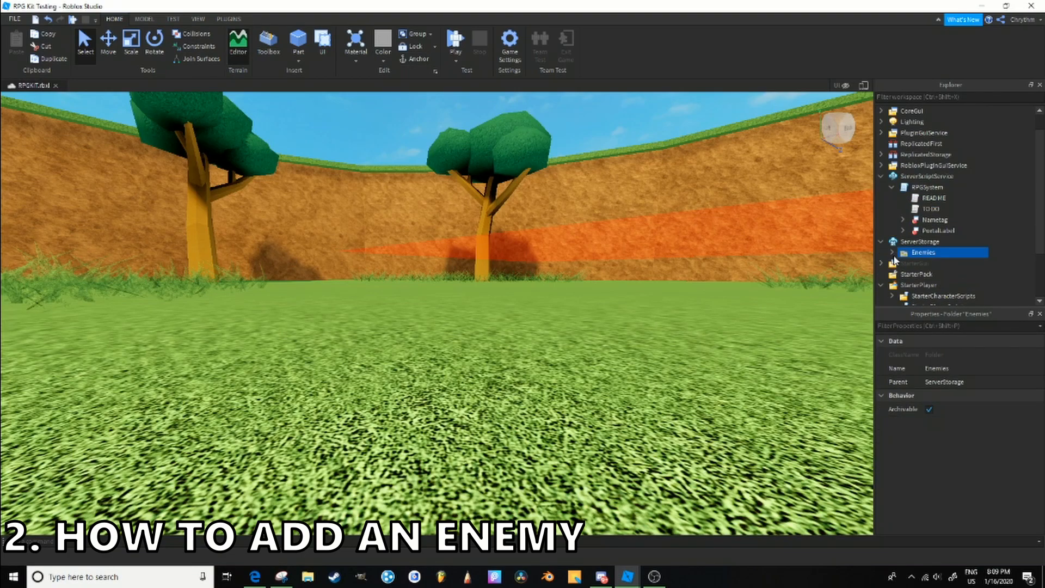
pyautogui.click(893, 253)
# - Playtest the desert area, running the character around a Sand Elemental to watch how it chases and attacks
pyautogui.press('w')
pyautogui.moveTo(569, 264); pyautogui.dragTo(570, 264, button='right')
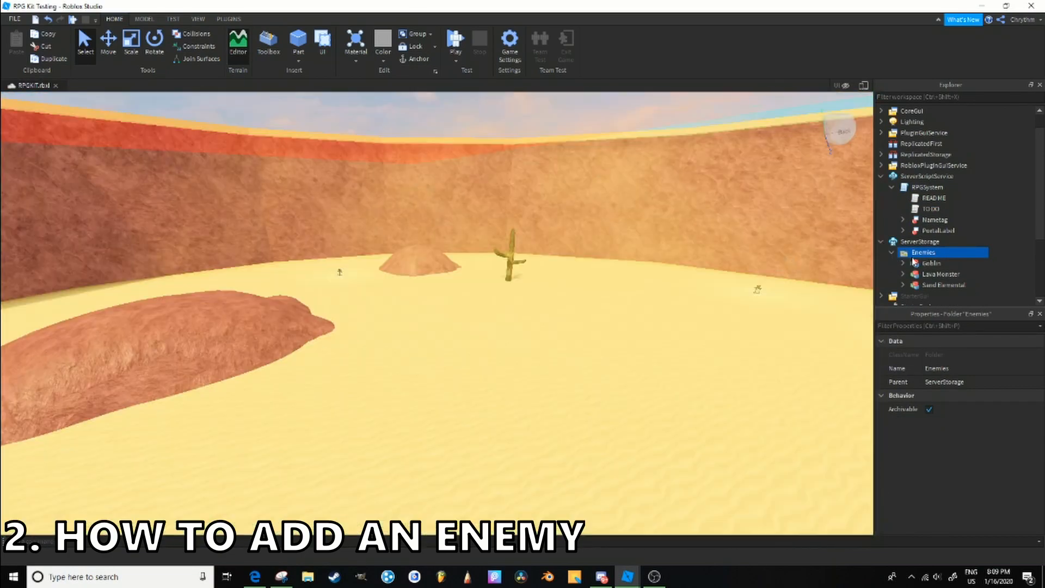
pyautogui.press('w')
pyautogui.moveTo(702, 265); pyautogui.dragTo(704, 270, button='right')
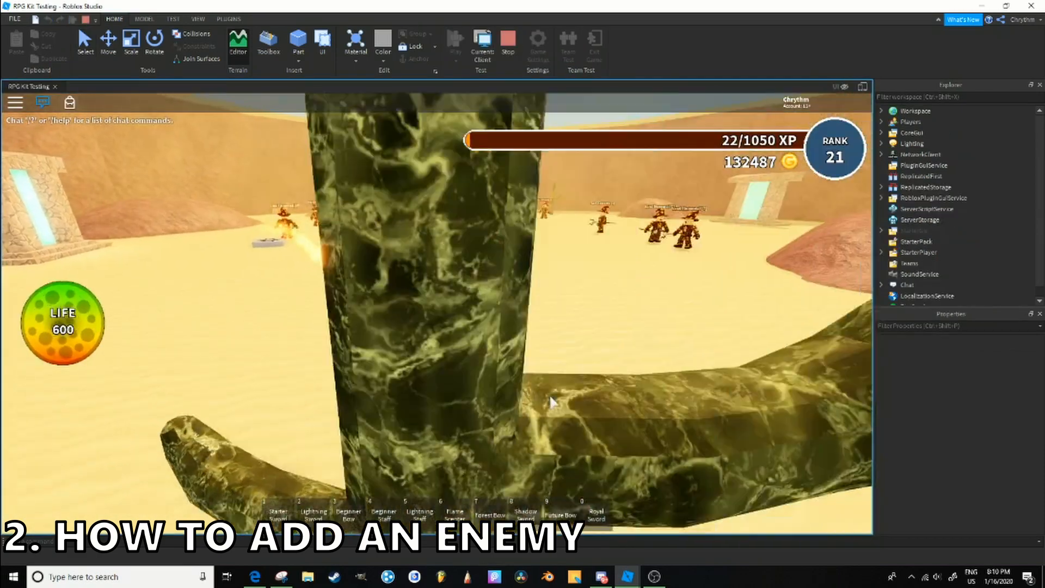
pyautogui.press('w')
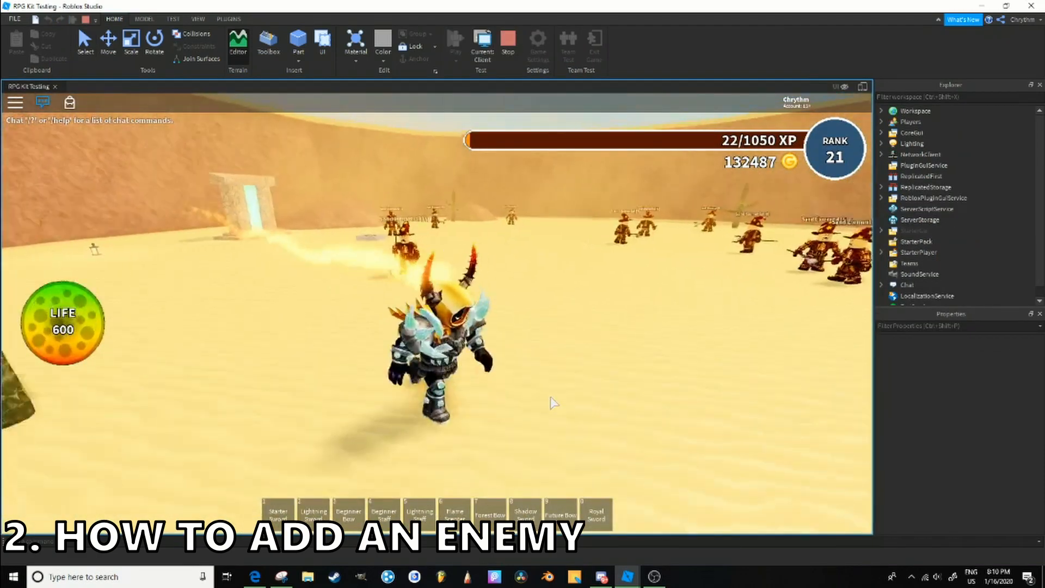
pyautogui.press('a')
pyautogui.moveTo(551, 398); pyautogui.dragTo(550, 397, button='right')
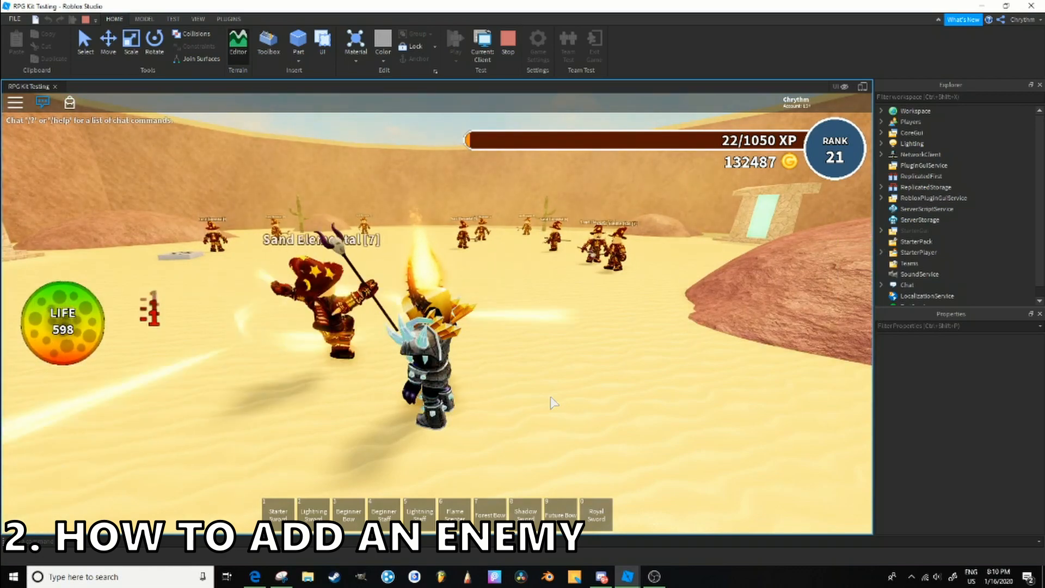
pyautogui.press('d')
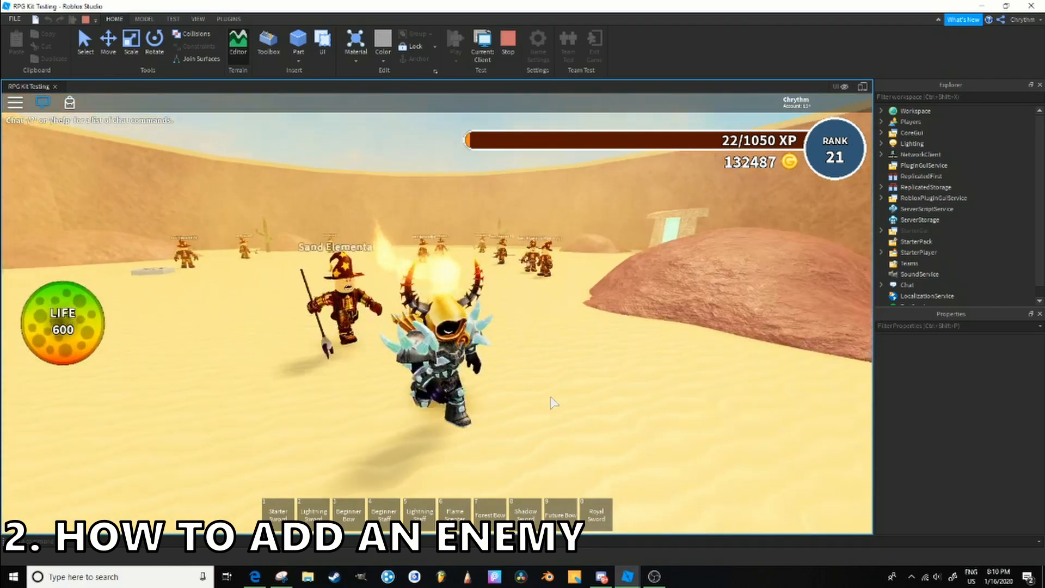
pyautogui.moveTo(551, 398); pyautogui.dragTo(538, 357, button='right')
pyautogui.press('s')
pyautogui.press('a')
pyautogui.press('w')
pyautogui.press('s')
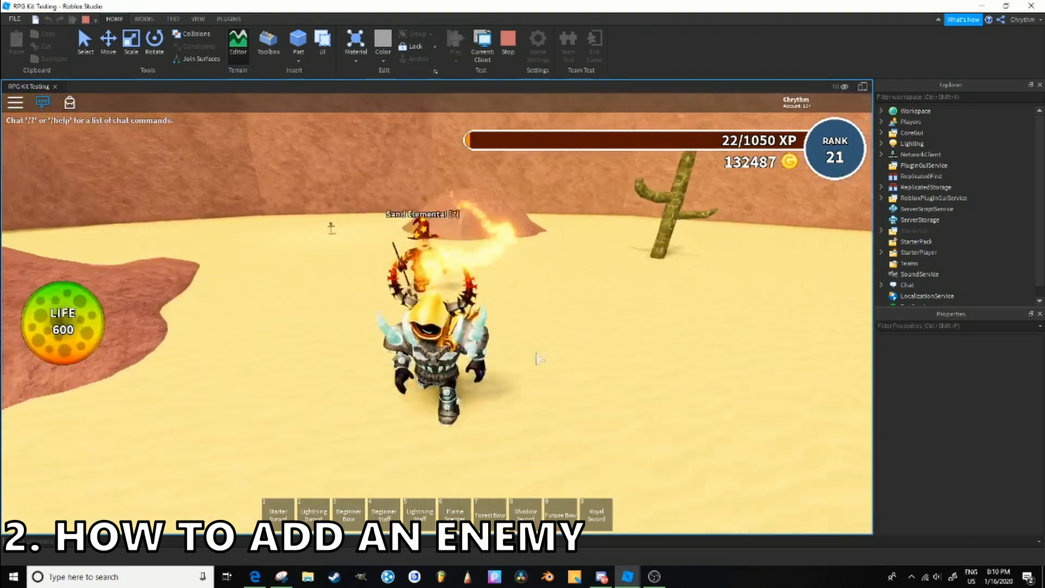
pyautogui.press('d')
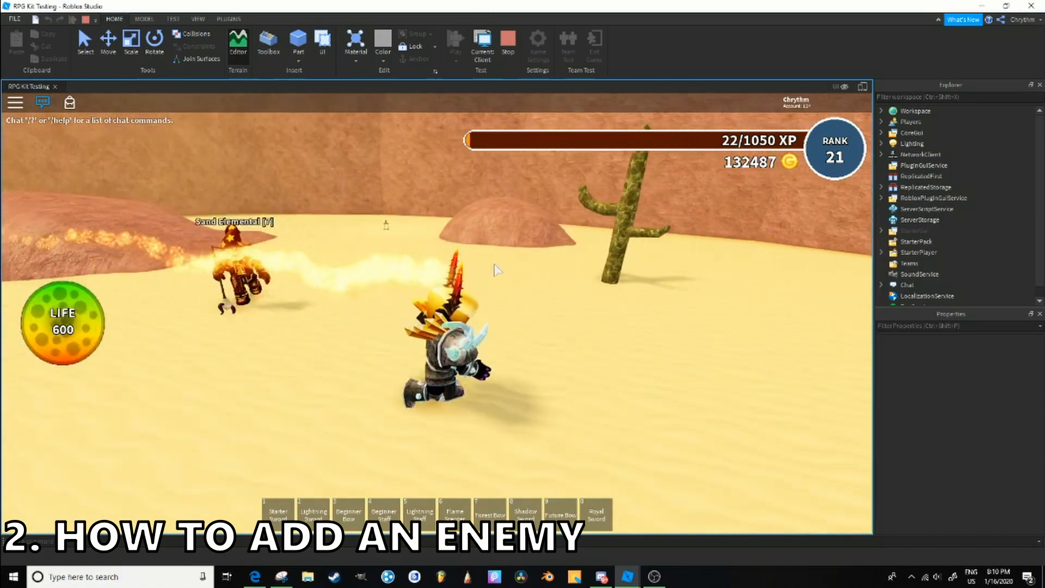
pyautogui.press('w')
pyautogui.press('a')
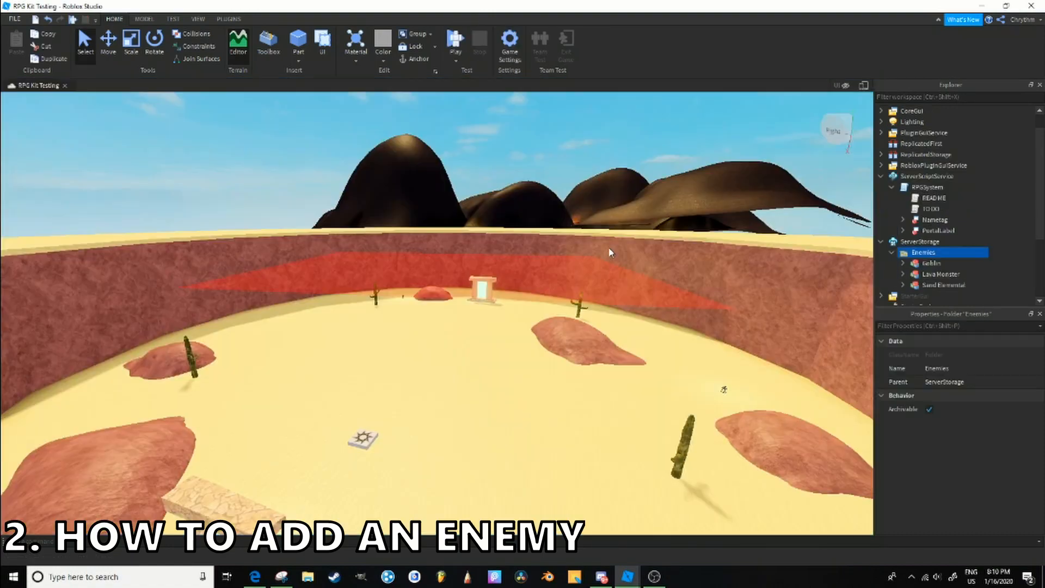
# - Open the RPGSystem script from ServerScriptService and examine its Attack function
pyautogui.click(958, 250)
pyautogui.doubleClick(927, 187)
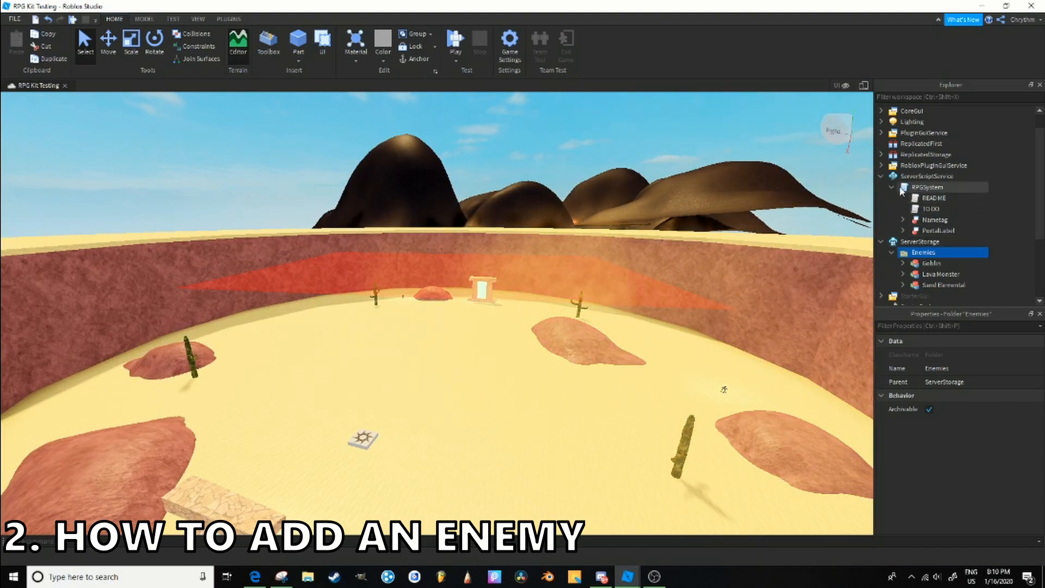
pyautogui.scroll(-7, 449, 308)
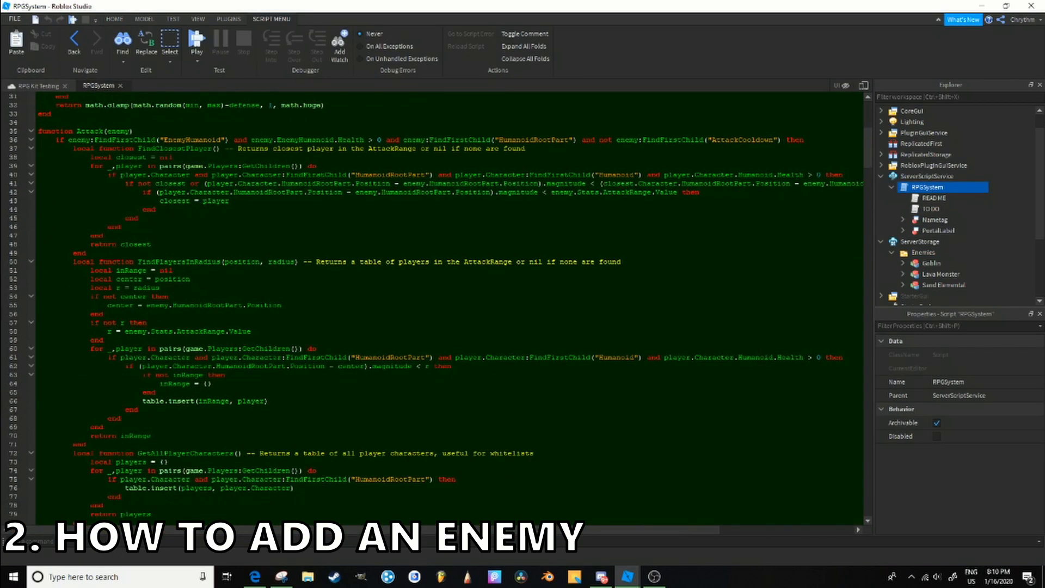
pyautogui.scroll(10, 449, 308)
pyautogui.scroll(-3, 449, 308)
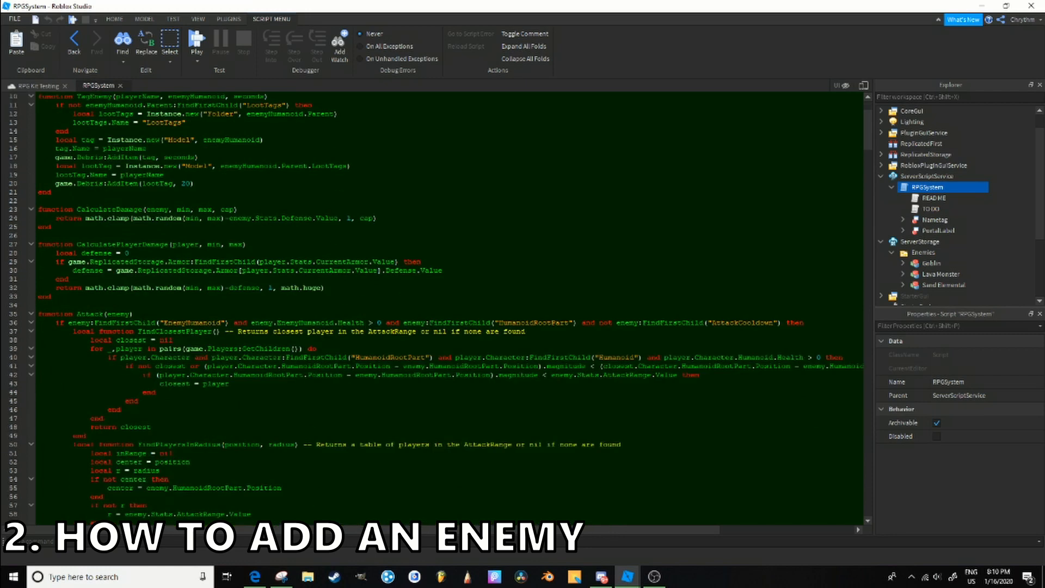
pyautogui.moveTo(134, 314); pyautogui.dragTo(2, 305)
pyautogui.doubleClick(89, 315)
pyautogui.scroll(-7, 89, 314)
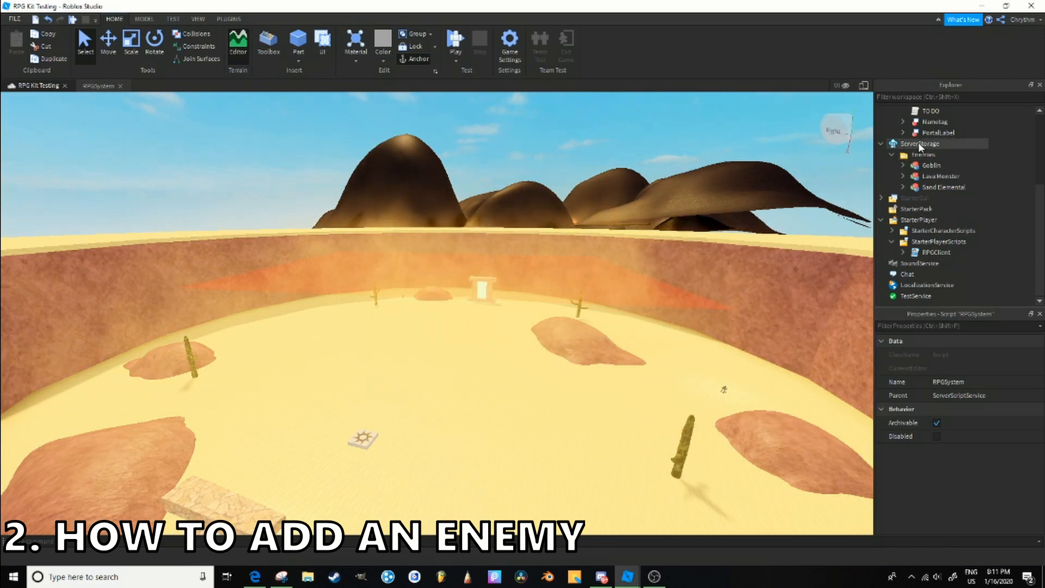
# - Look through the Goblin, Lava Monster and Sand Elemental models in the Enemies folder of ServerStorage
pyautogui.click(923, 155)
pyautogui.click(939, 165)
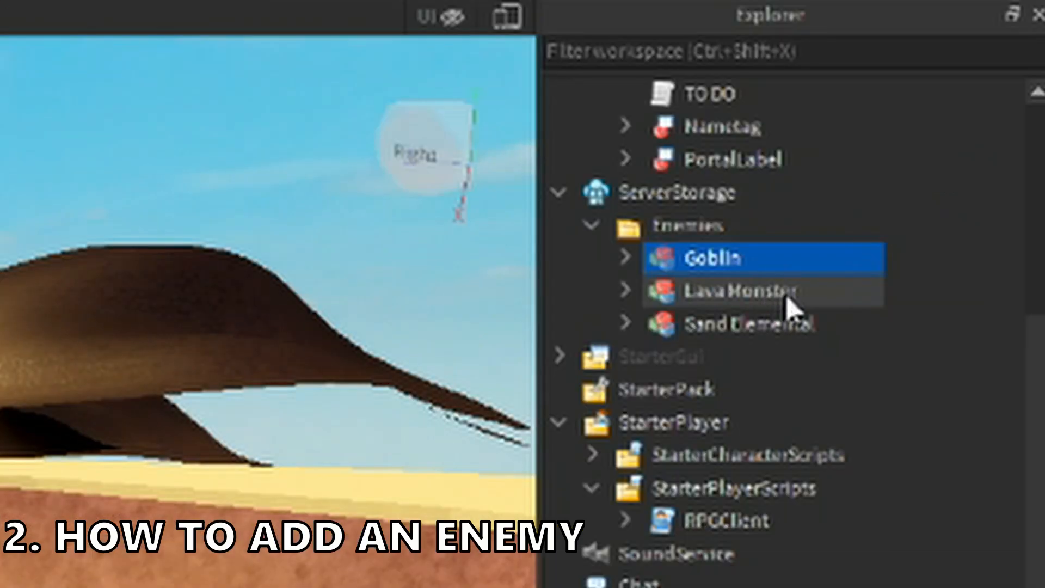
pyautogui.click(956, 177)
pyautogui.click(967, 187)
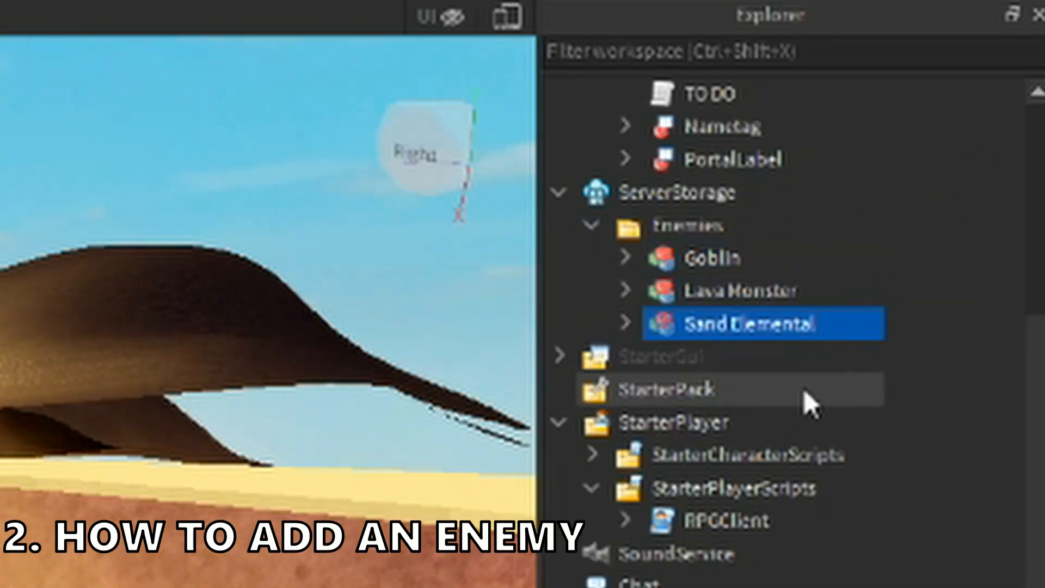
# - Duplicate the Goblin model in the Enemies folder and move the copy into Workspace
pyautogui.click(817, 297)
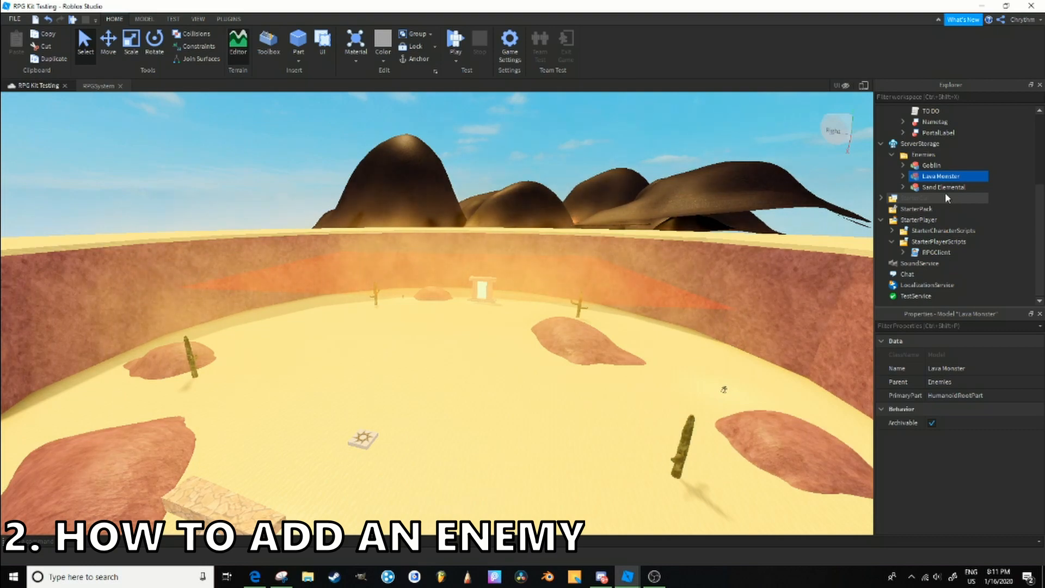
pyautogui.click(906, 187)
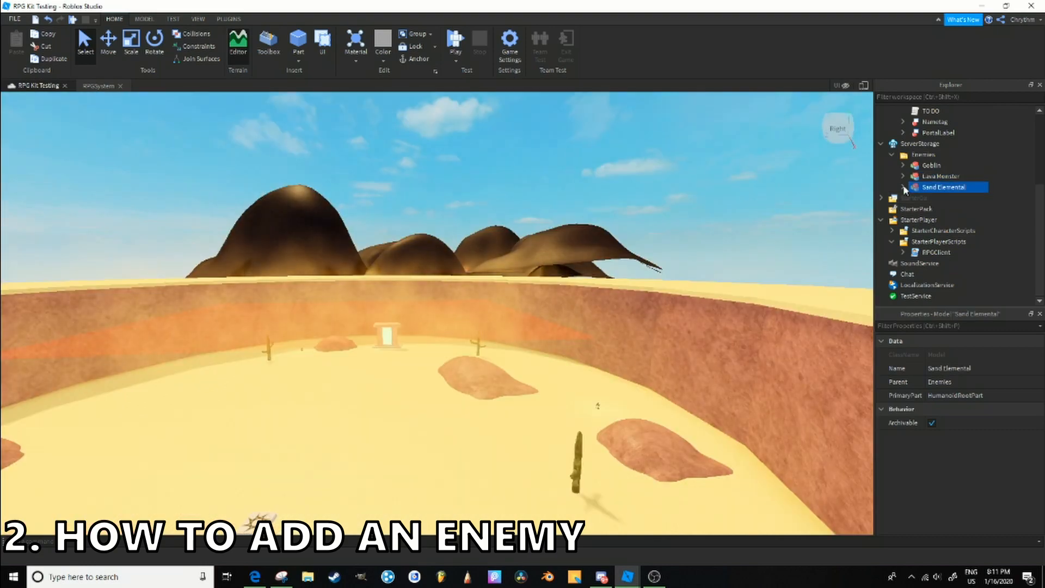
pyautogui.click(930, 165)
pyautogui.moveTo(373, 232); pyautogui.dragTo(364, 233, button='right')
pyautogui.hotkey('ctrl', 'd')
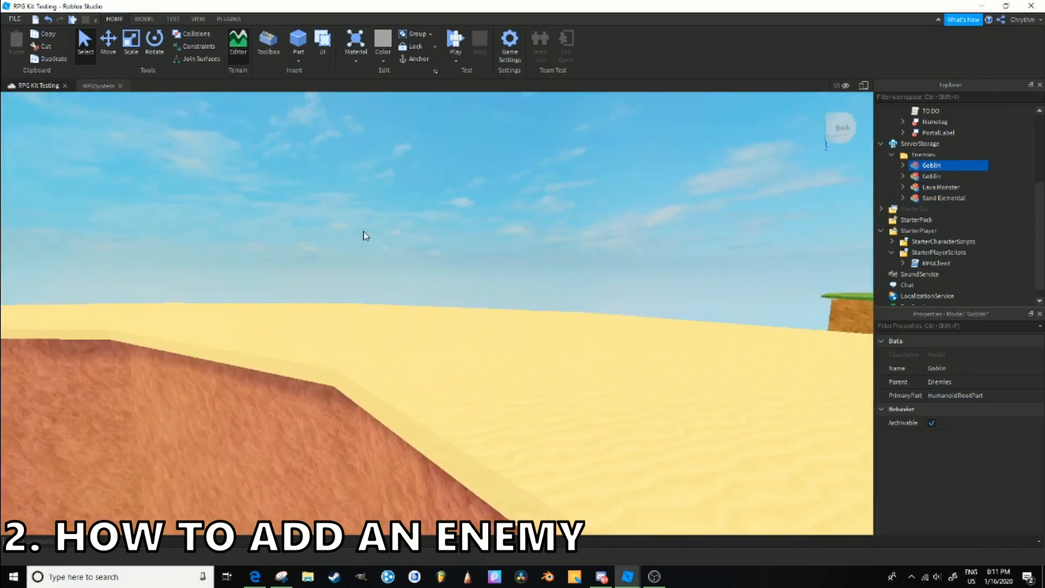
pyautogui.moveTo(947, 166); pyautogui.dragTo(934, 110)
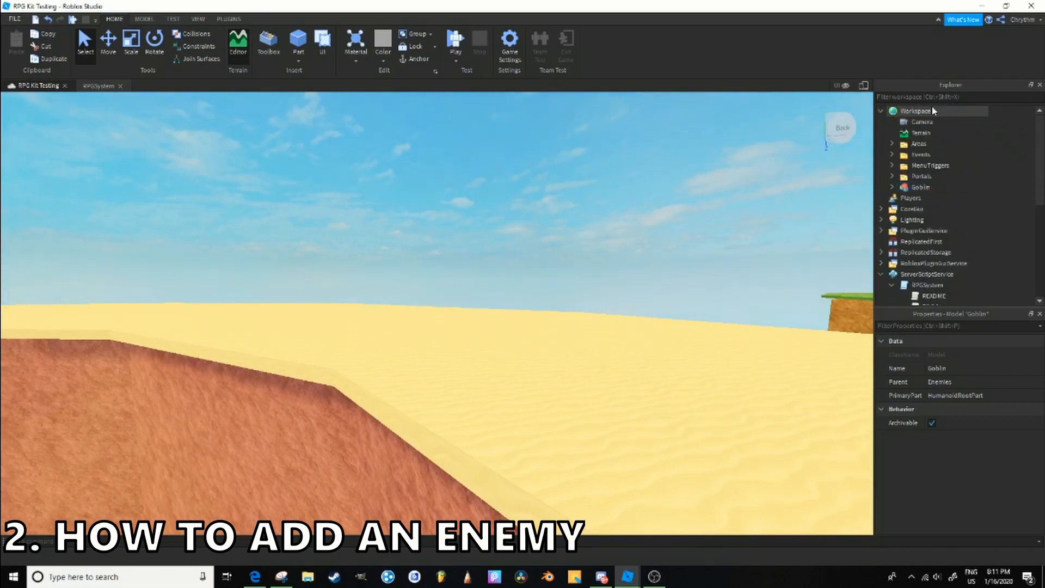
pyautogui.press('f')
pyautogui.moveTo(691, 176); pyautogui.dragTo(690, 175, button='right')
pyautogui.scroll(-3, 690, 178)
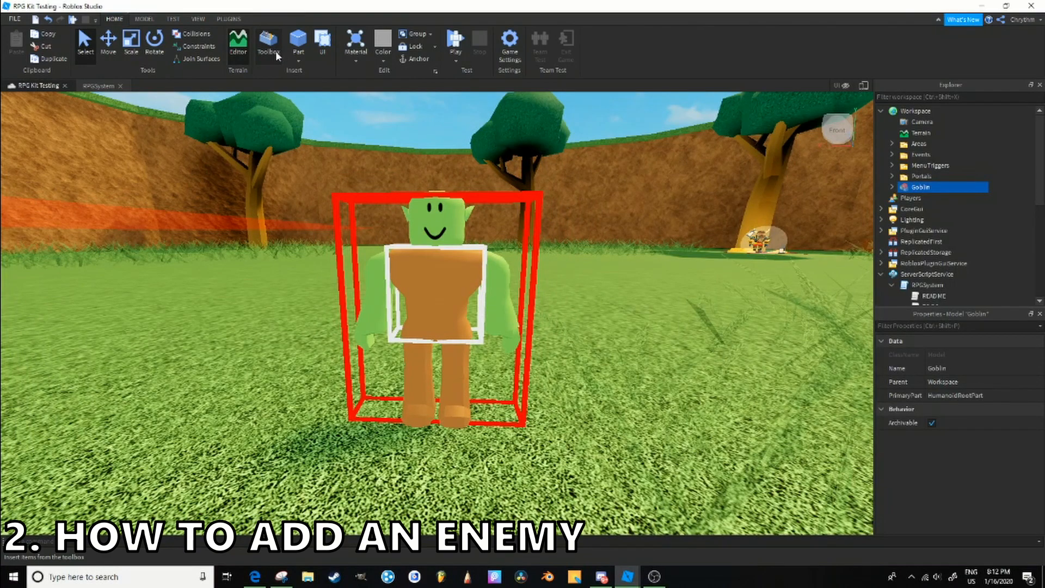
# - Replace the Goblin copy's face with a grey face image found by searching the Toolbox images for "face"
pyautogui.keyDown('alt'); pyautogui.click(437, 223); pyautogui.keyUp('alt')
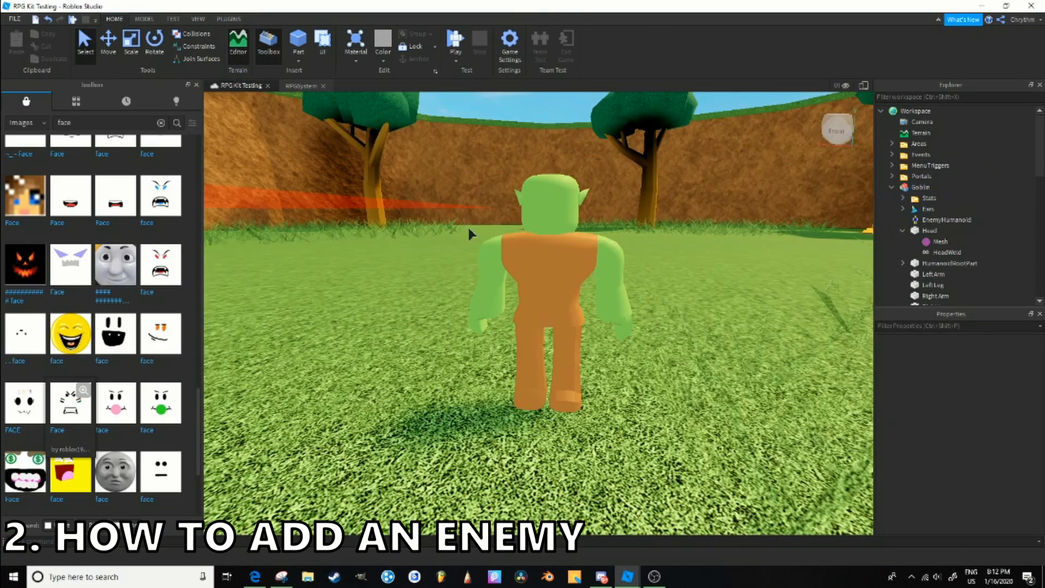
pyautogui.moveTo(468, 231); pyautogui.dragTo(549, 207)
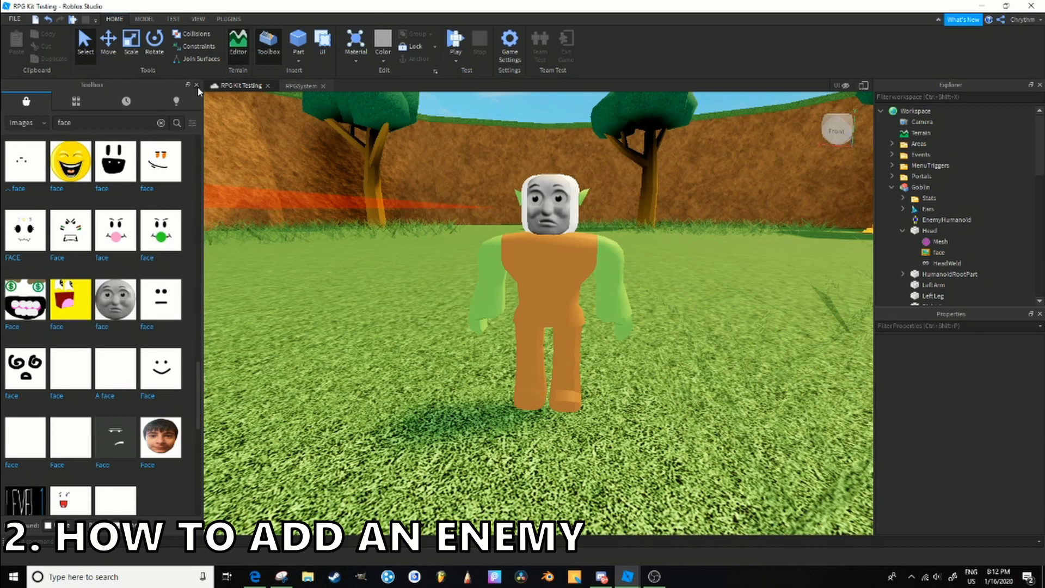
pyautogui.click(268, 44)
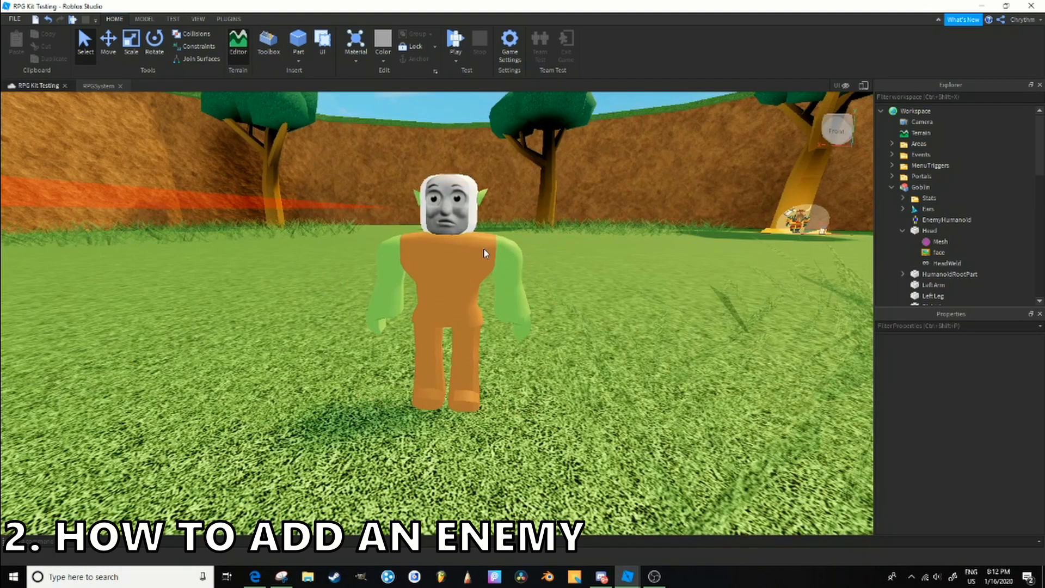
# - Delete the Ears from the Goblin copy in Workspace
pyautogui.moveTo(485, 254); pyautogui.dragTo(484, 296, button='right')
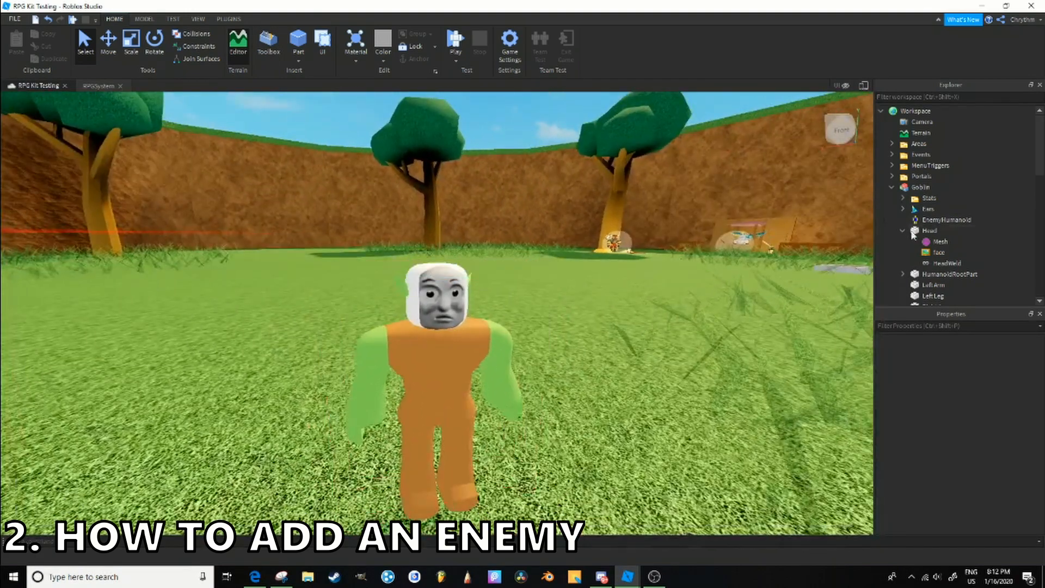
pyautogui.click(926, 208)
pyautogui.press('Delete')
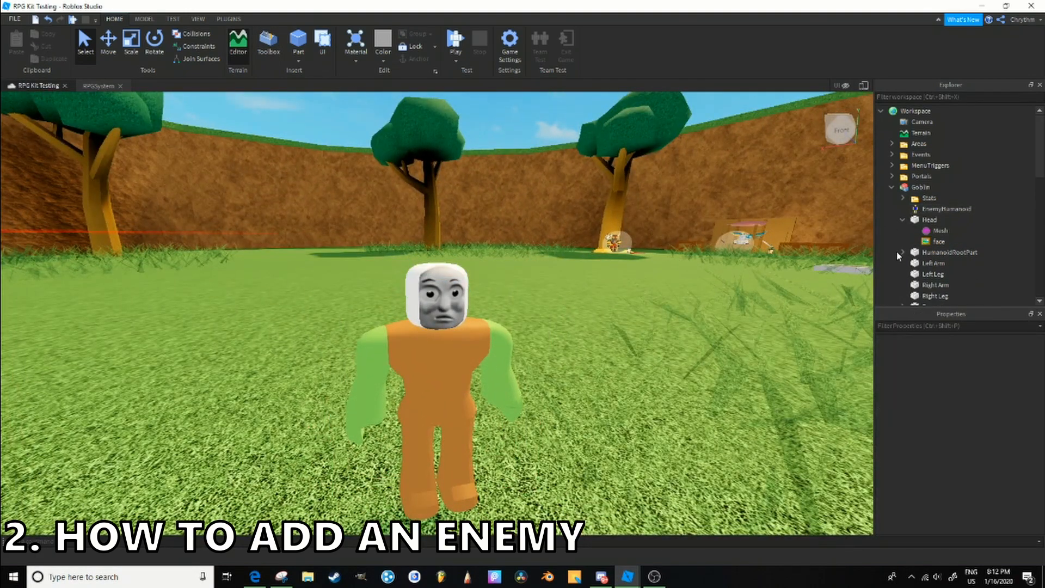
# - Dress the Goblin copy's body in the Golden Knight character meshes
pyautogui.click(971, 245)
pyautogui.click(969, 253)
pyautogui.click(967, 262)
pyautogui.scroll(-3, 966, 259)
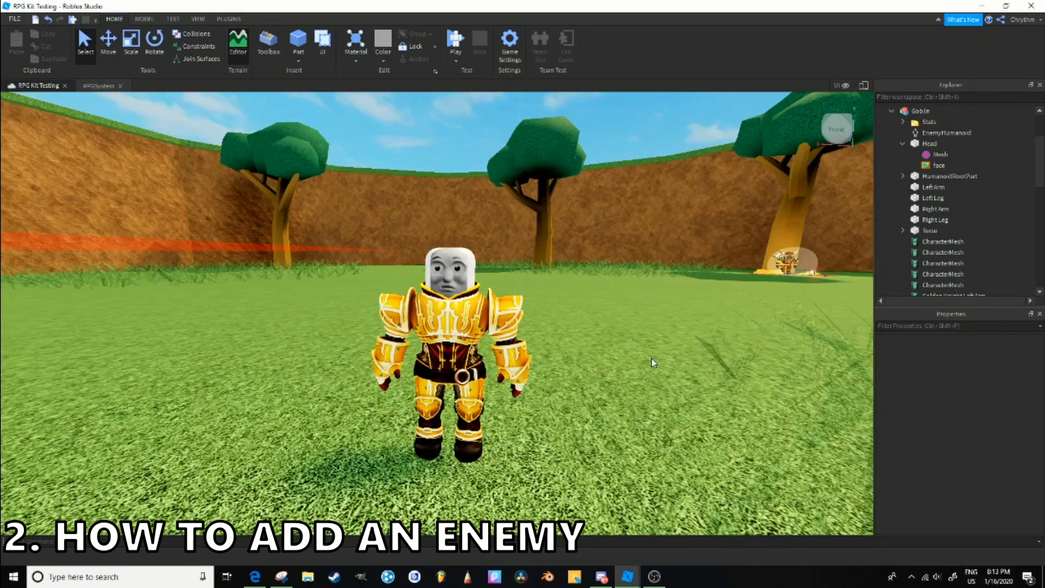
# - Rename the Goblin copy in Workspace as Big Man
pyautogui.click(925, 111)
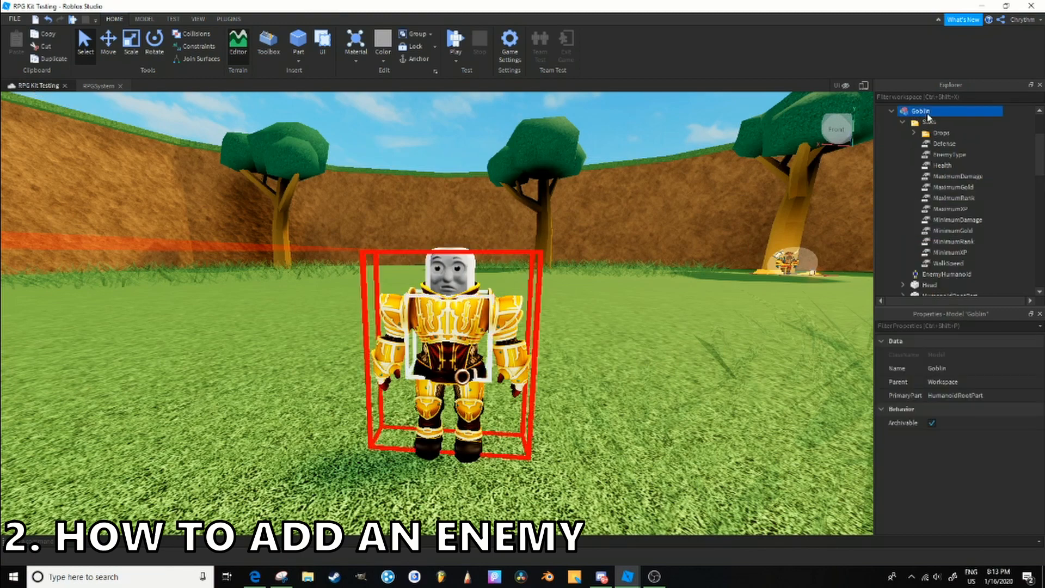
pyautogui.press('F2')
pyautogui.write('Bogeyman')
pyautogui.press('Return')
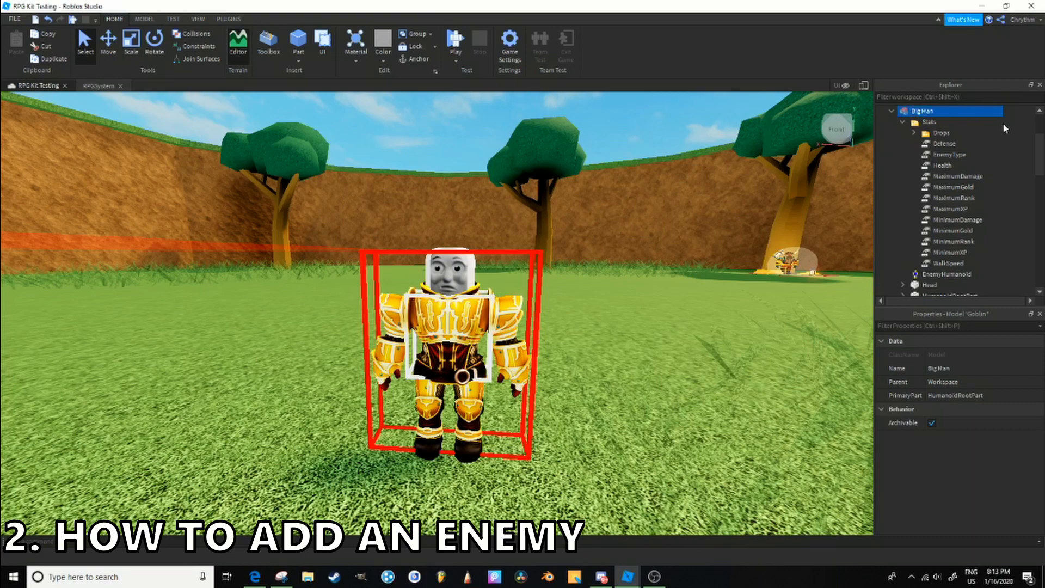
# - Look at Drops and Defense in Big Man's Stats folder and the per-rank health and XP values in ServerSettings
pyautogui.click(932, 132)
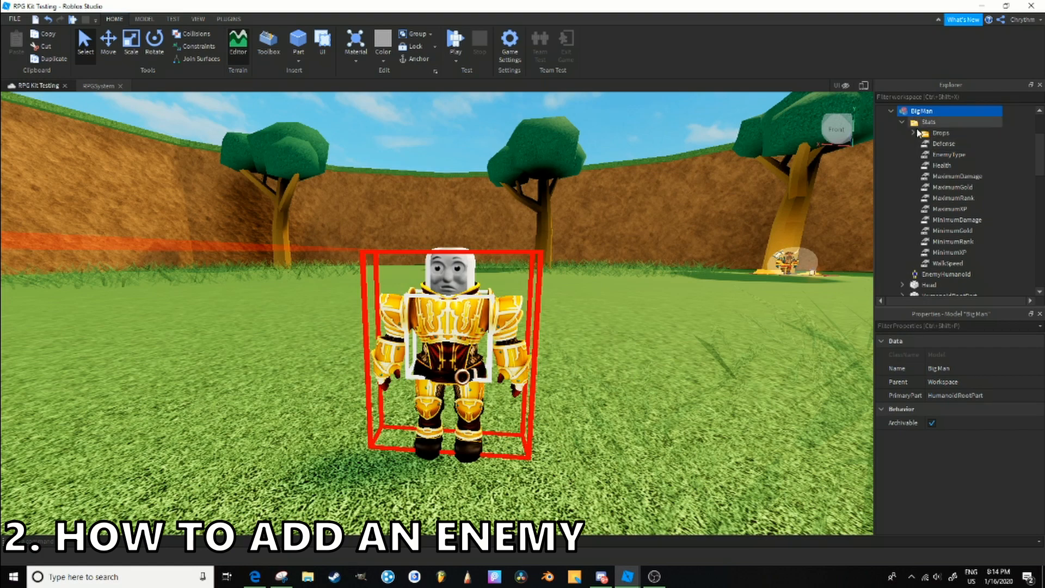
pyautogui.click(949, 144)
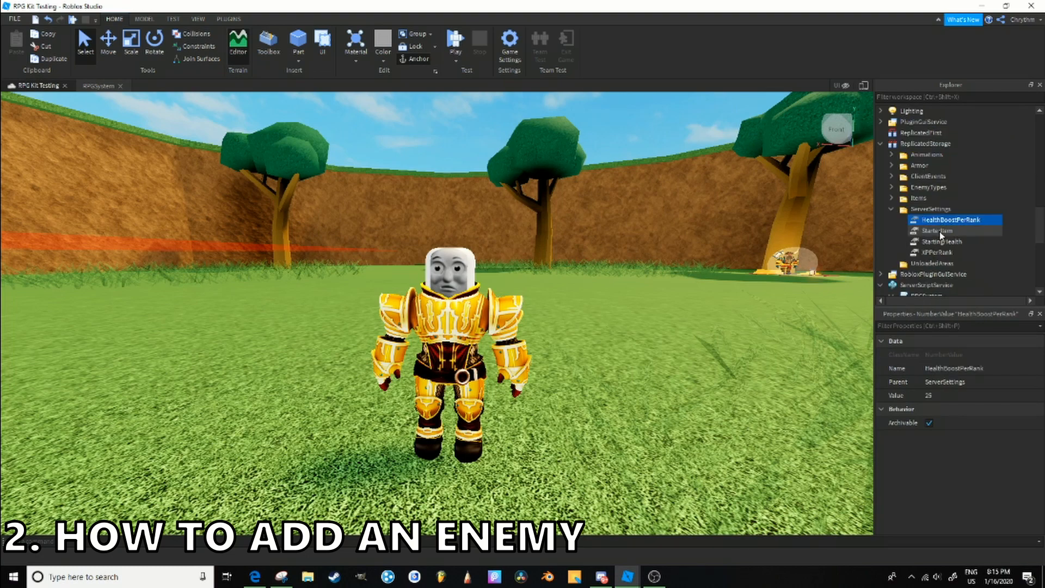
pyautogui.click(937, 252)
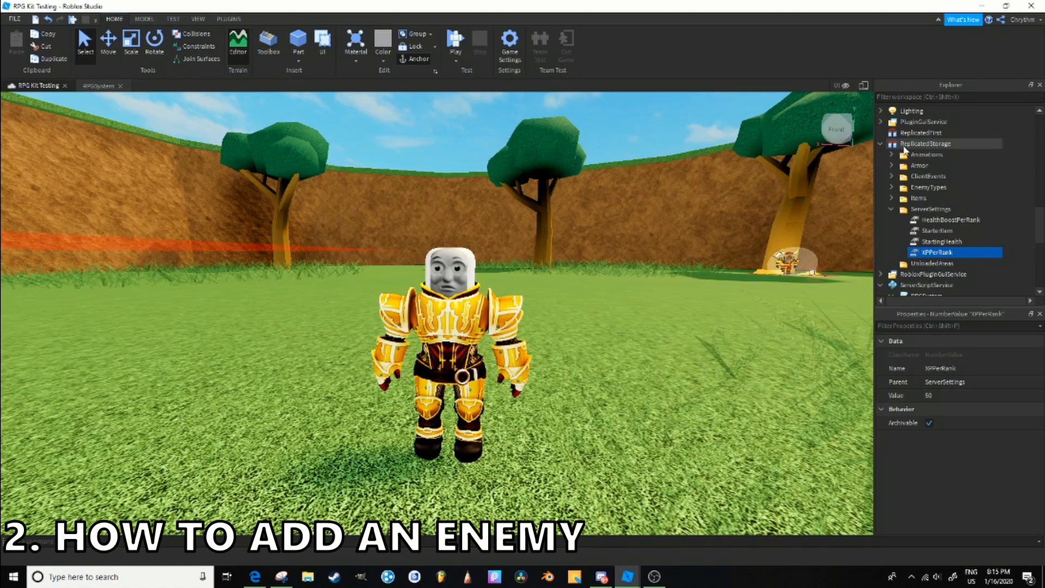
# - Look through the minimum and maximum XP, rank, gold and damage values in Big Man's Stats folder
pyautogui.click(932, 211)
pyautogui.press('Down')
pyautogui.press('Down')
pyautogui.press('Down')
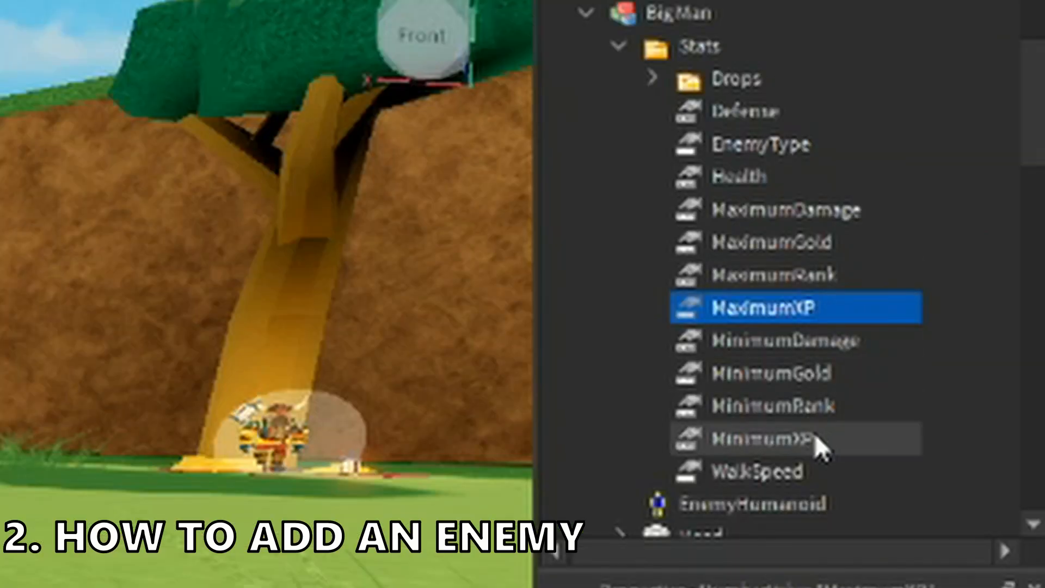
pyautogui.click(816, 435)
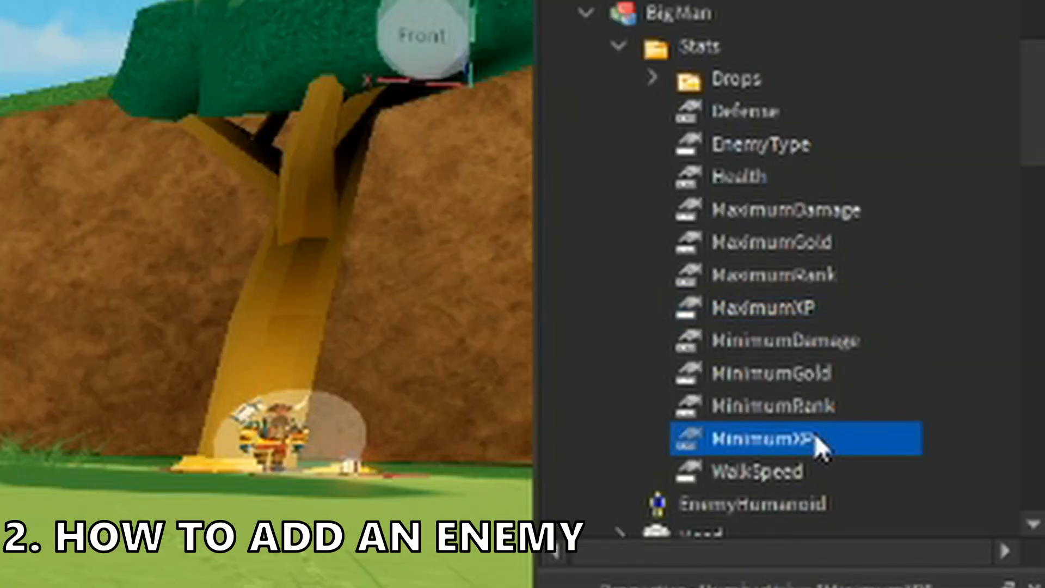
pyautogui.click(857, 405)
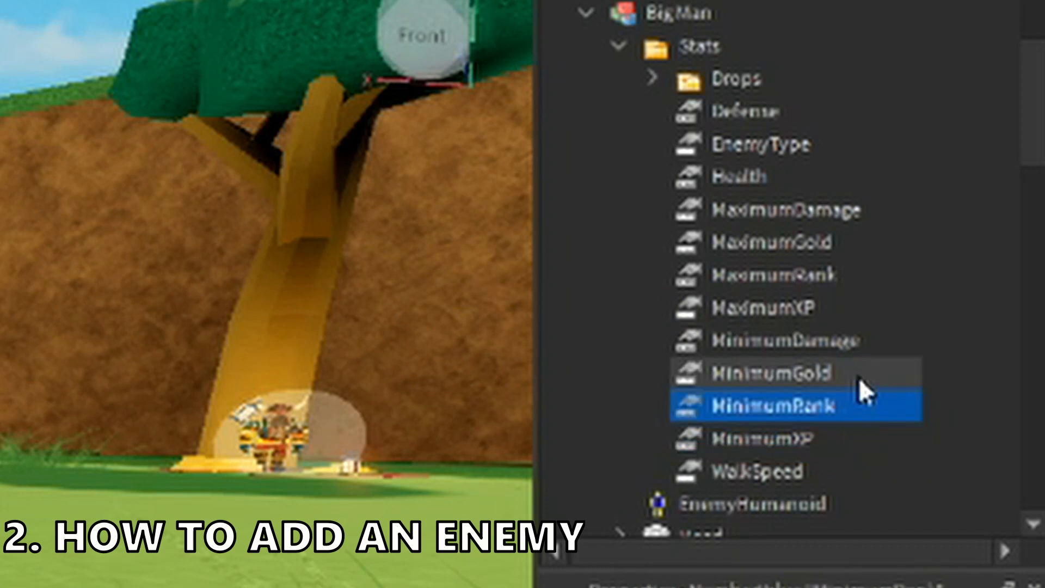
pyautogui.click(859, 375)
pyautogui.click(867, 214)
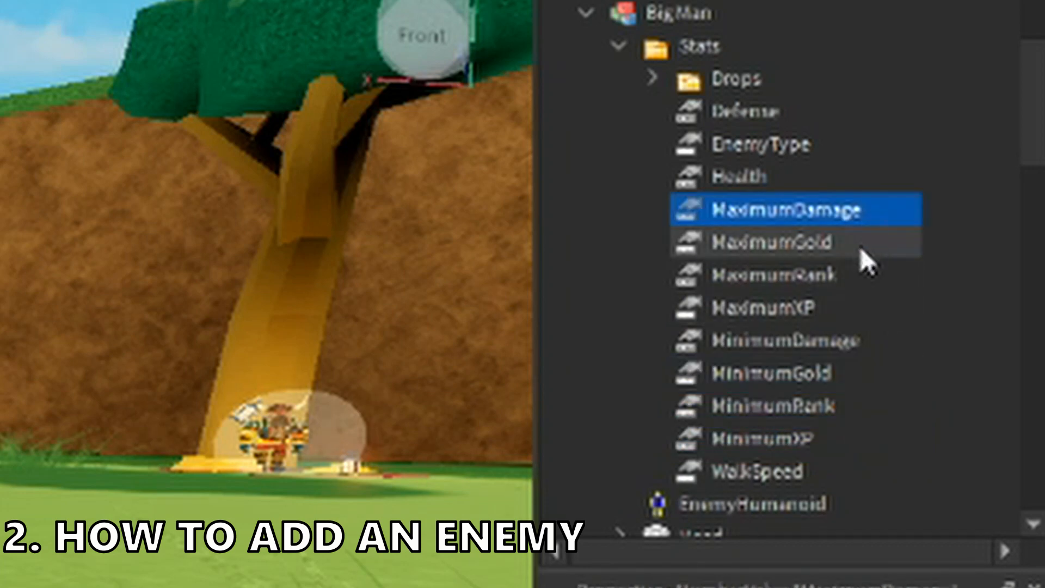
pyautogui.click(855, 405)
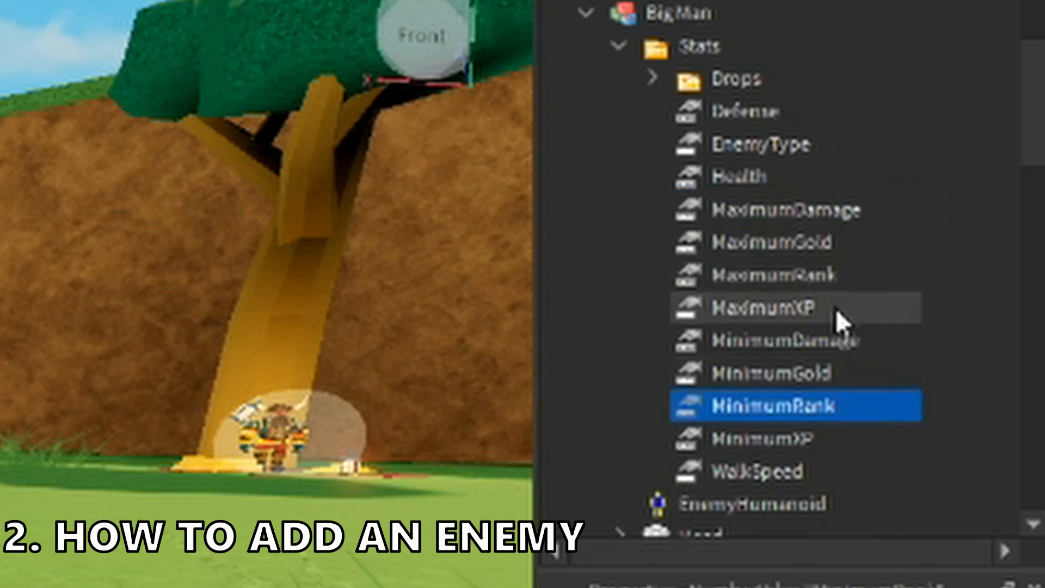
pyautogui.click(833, 282)
pyautogui.click(853, 392)
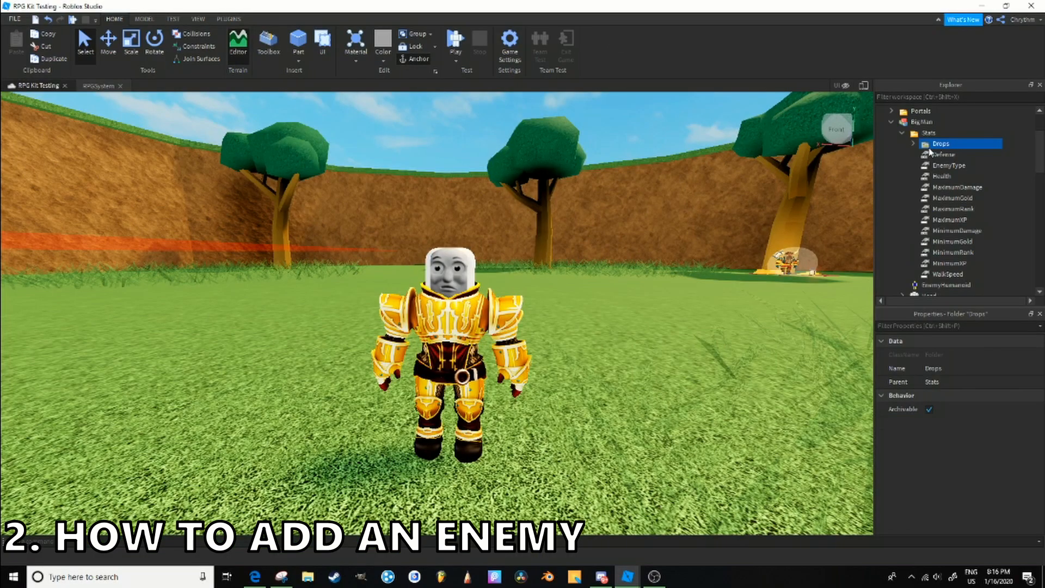
# - Examine the Drops, Defense, Health and EnemyType entries in Big Man's Stats folder
pyautogui.click(719, 116)
pyautogui.click(724, 145)
pyautogui.click(724, 173)
pyautogui.press('Down')
pyautogui.press('Down')
pyautogui.press('Down')
pyautogui.press('Down')
pyautogui.press('Down')
pyautogui.press('Down')
pyautogui.press('Down')
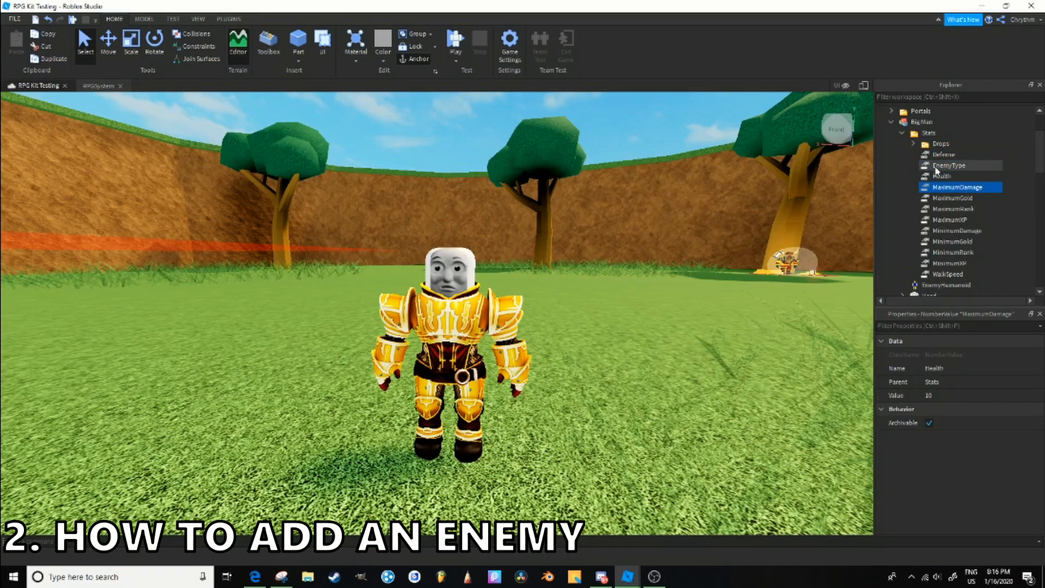
pyautogui.click(937, 168)
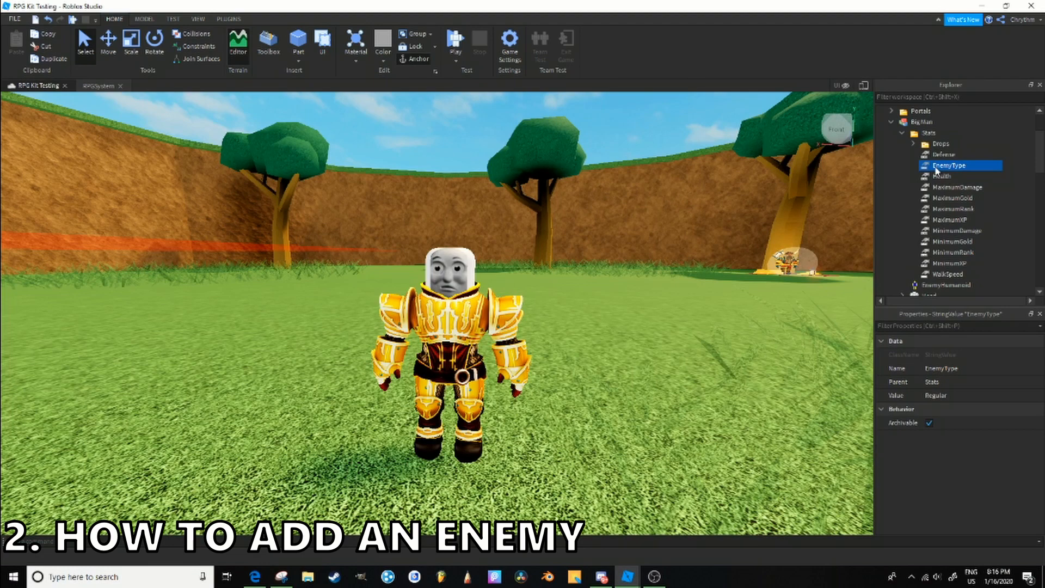
# - Examine how the RPGSystem script handles the Regular, SandElemental and LavaBoss attack types, then close the script
pyautogui.click(102, 86)
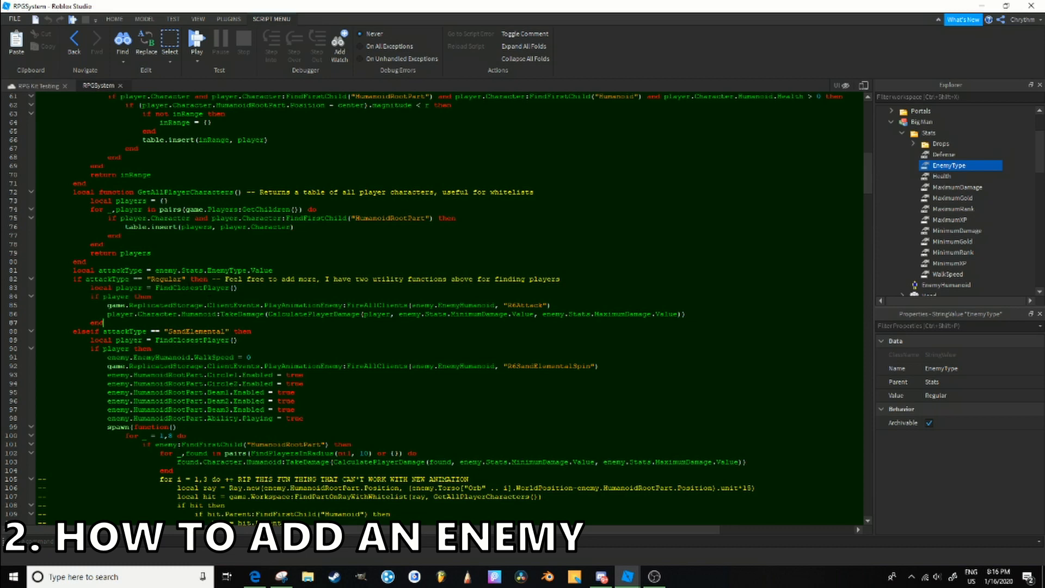
pyautogui.doubleClick(186, 287)
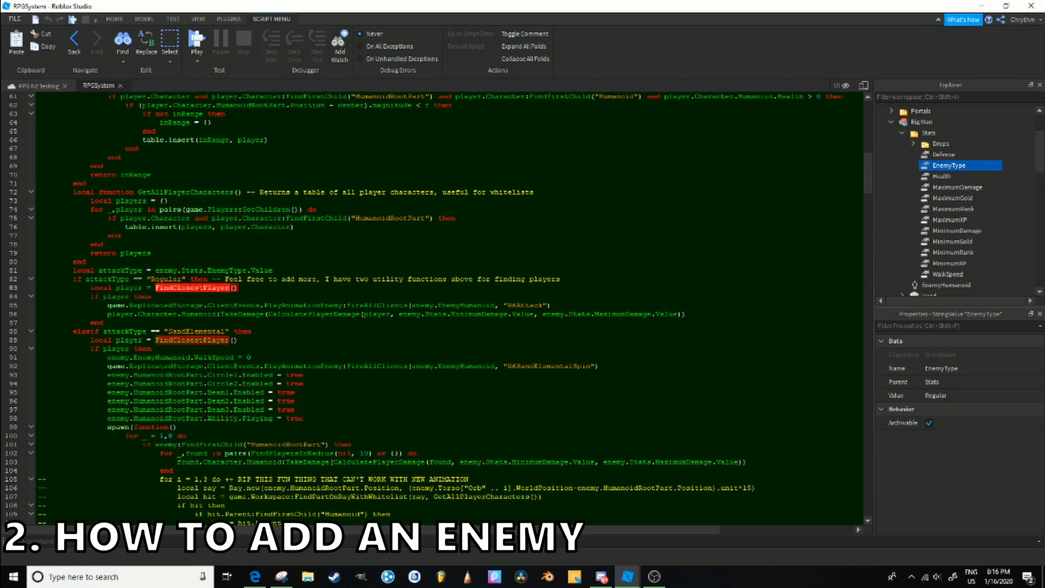
pyautogui.scroll(-5, 214, 279)
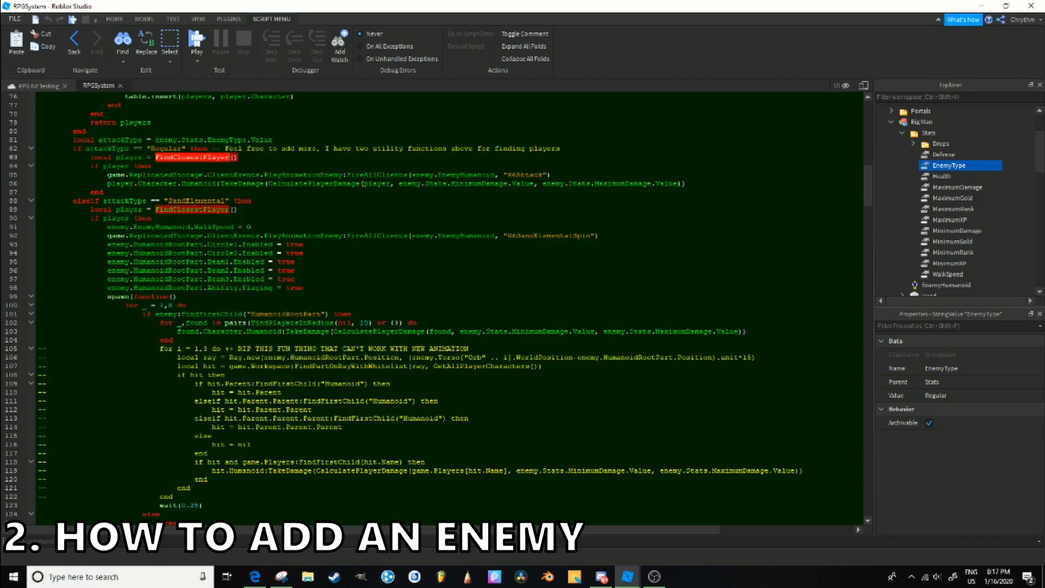
pyautogui.doubleClick(201, 202)
pyautogui.moveTo(176, 236); pyautogui.dragTo(319, 303)
pyautogui.click(319, 303)
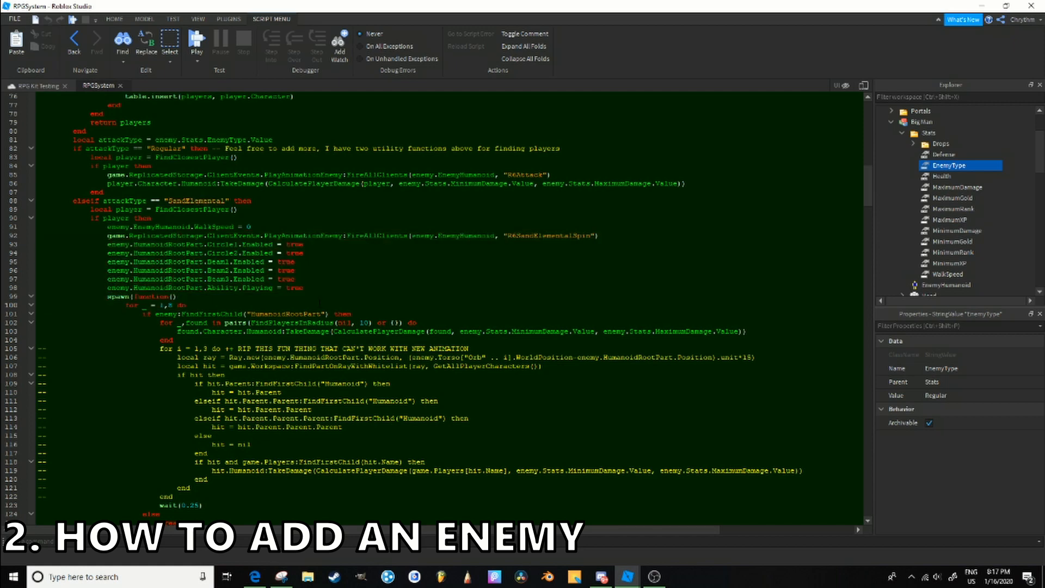
pyautogui.scroll(-4, 450, 307)
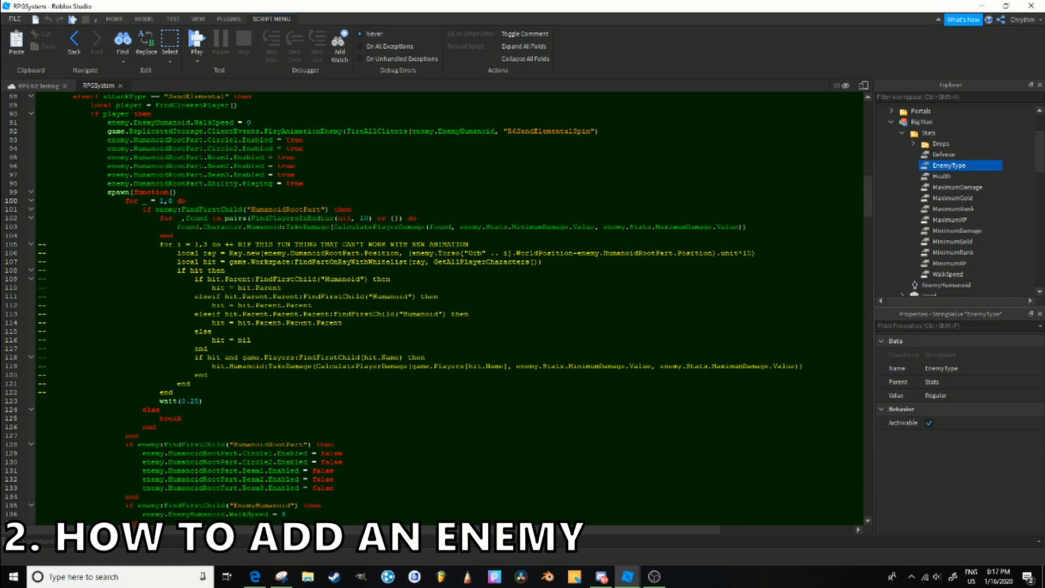
pyautogui.scroll(-8, 352, 262)
pyautogui.scroll(1, 348, 264)
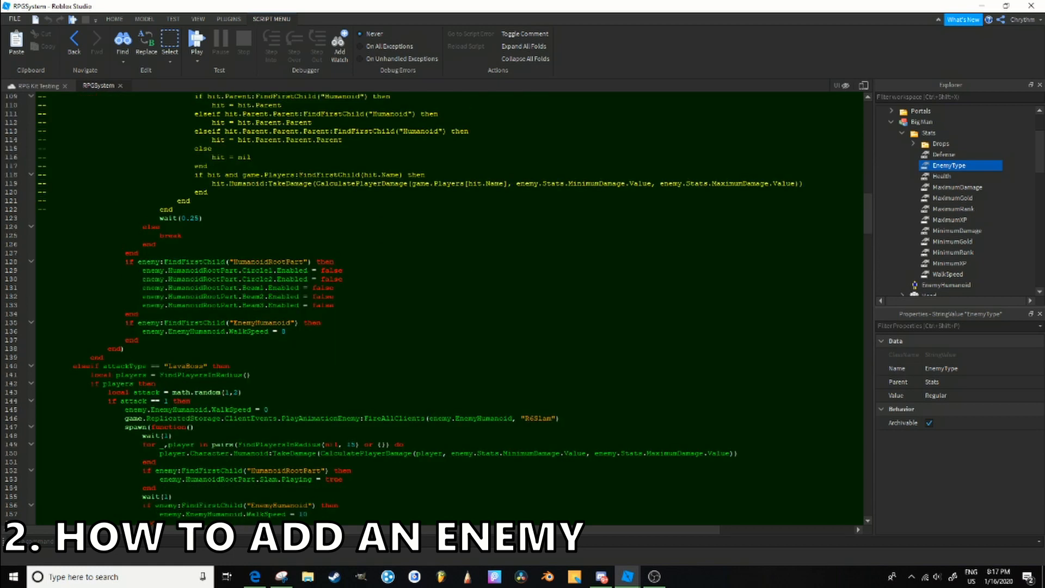
pyautogui.moveTo(113, 357); pyautogui.dragTo(265, 186)
pyautogui.click(265, 187)
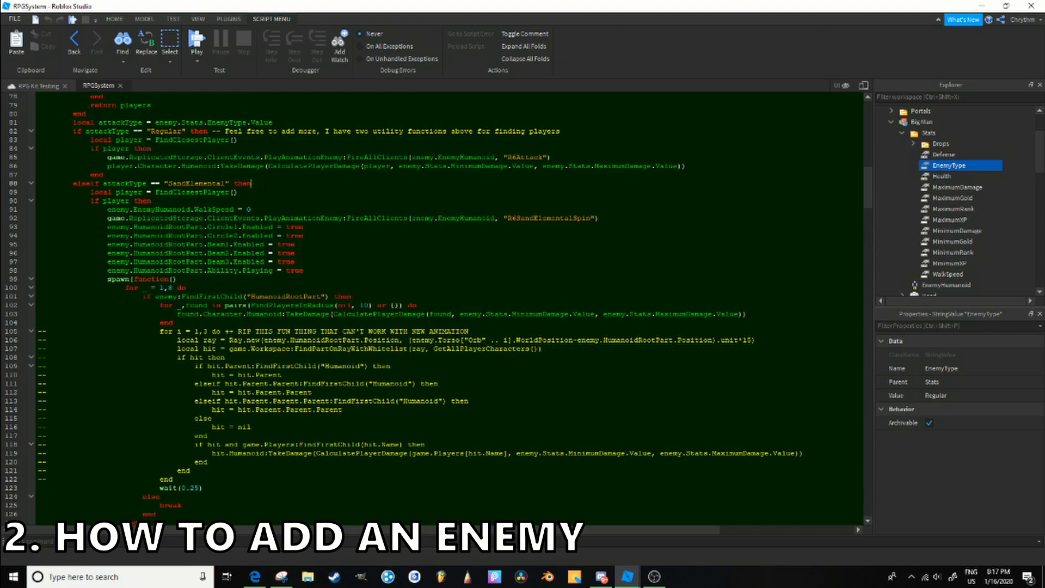
pyautogui.click(120, 86)
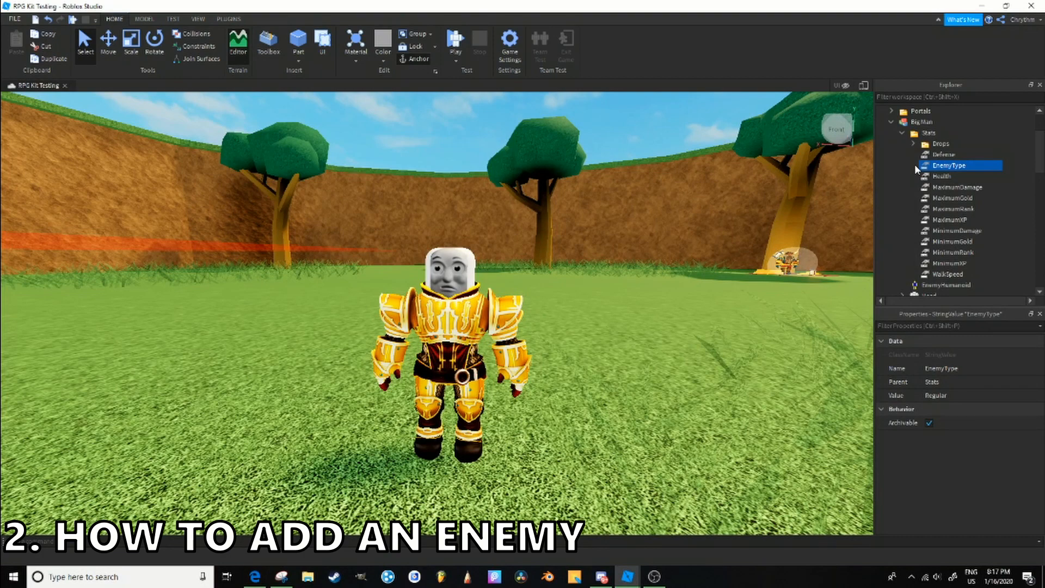
# - Move the Big Man model out of Workspace into the Enemies folder in ServerStorage
pyautogui.click(924, 134)
pyautogui.click(919, 123)
pyautogui.click(956, 166)
pyautogui.scroll(10, 471, 322)
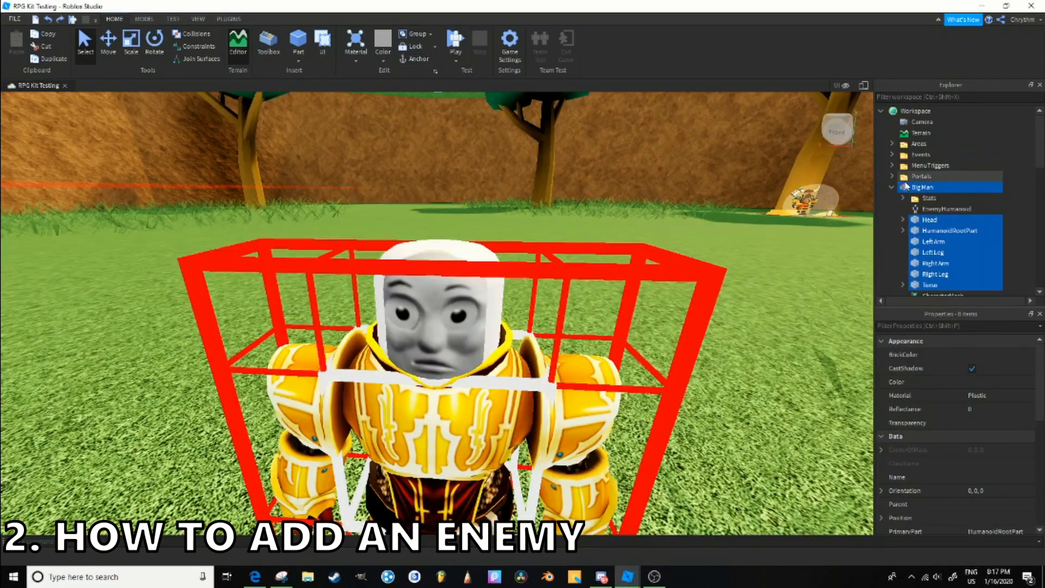
pyautogui.click(892, 187)
pyautogui.moveTo(937, 187); pyautogui.dragTo(959, 220)
# - Examine the Regular folder and its attack and range settings under EnemyTypes in ReplicatedStorage
pyautogui.scroll(-4, 1004, 202)
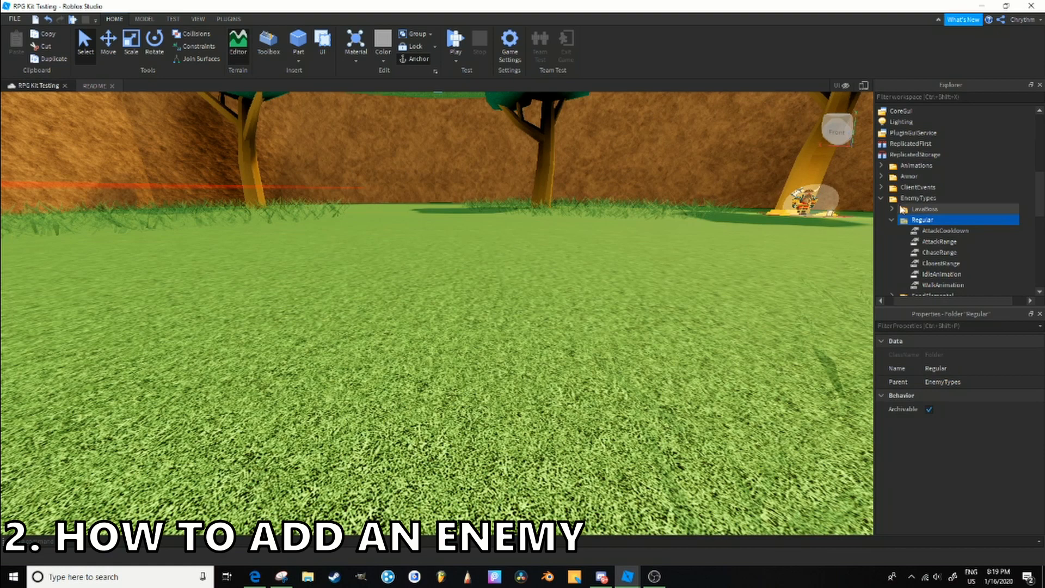
pyautogui.click(912, 198)
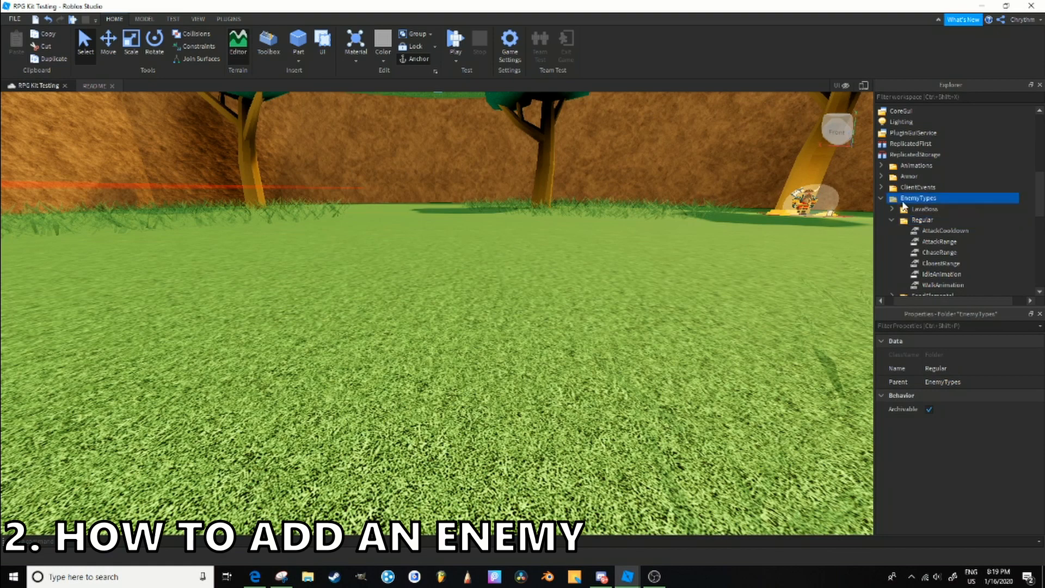
pyautogui.click(932, 220)
pyautogui.click(933, 231)
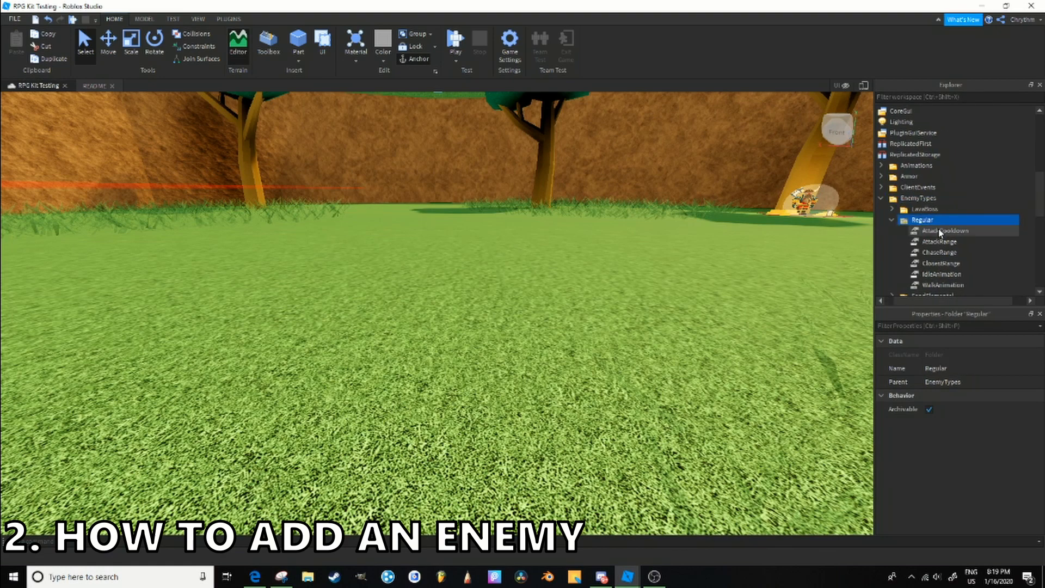
# - Examine the AttackRange, IdleAnimation, WalkAnimation and AttackCooldown entries of the Regular enemy type
pyautogui.click(939, 241)
pyautogui.click(959, 275)
pyautogui.click(960, 286)
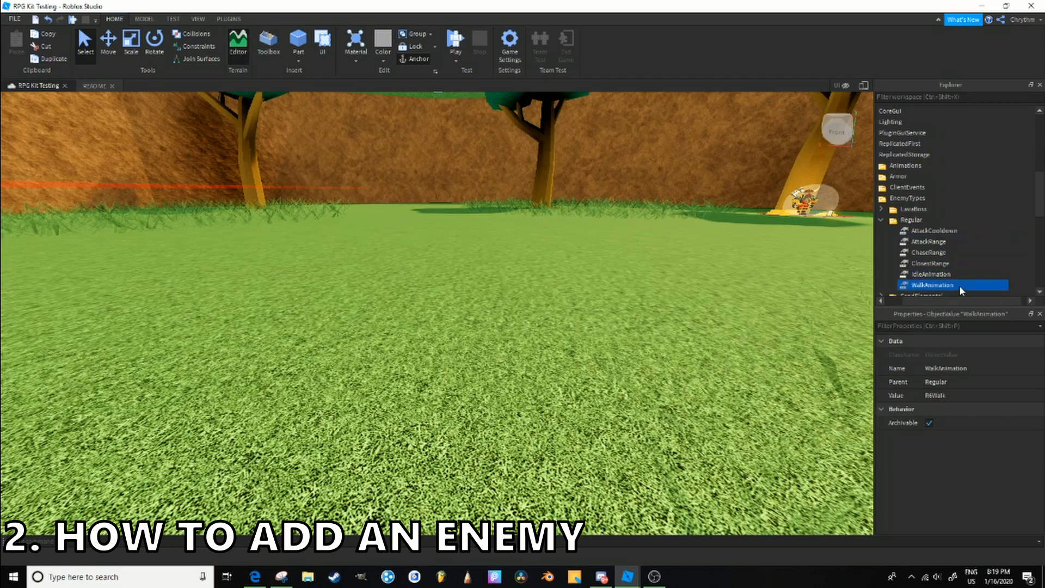
pyautogui.press('a')
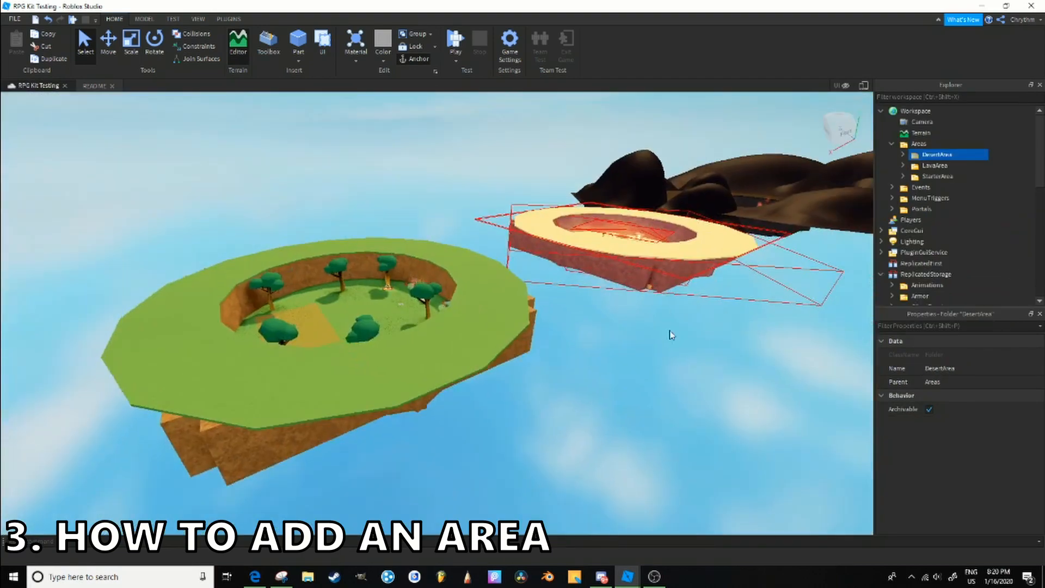
# - Examine the existing starter, desert and lava islands and their folders under Areas in Workspace
pyautogui.click(669, 330)
pyautogui.moveTo(667, 325); pyautogui.dragTo(668, 325, button='right')
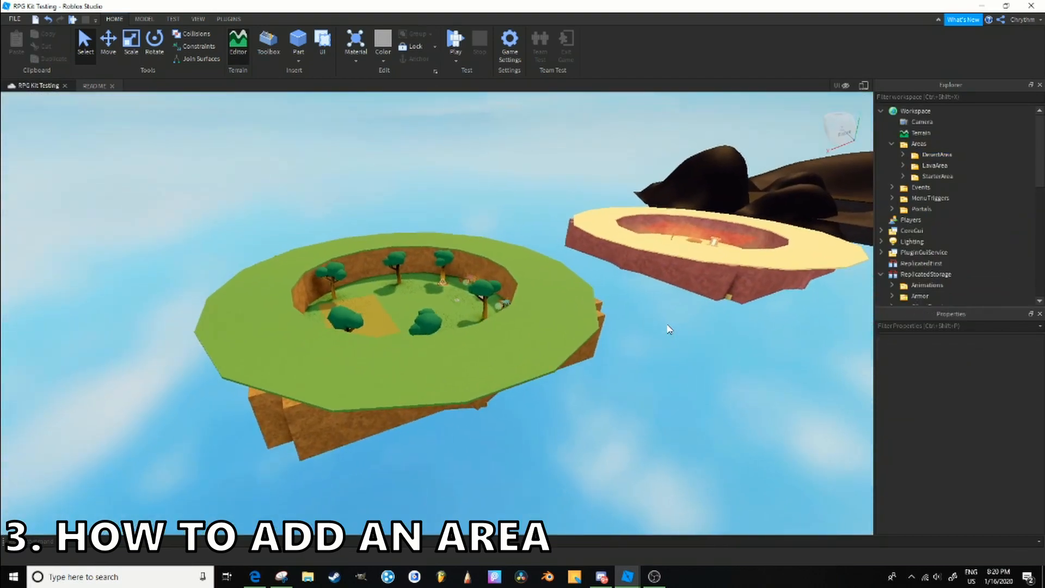
pyautogui.scroll(3, 615, 407)
pyautogui.moveTo(615, 407); pyautogui.dragTo(615, 412, button='right')
pyautogui.scroll(6, 615, 412)
pyautogui.scroll(3, 615, 412)
pyautogui.scroll(-3, 767, 368)
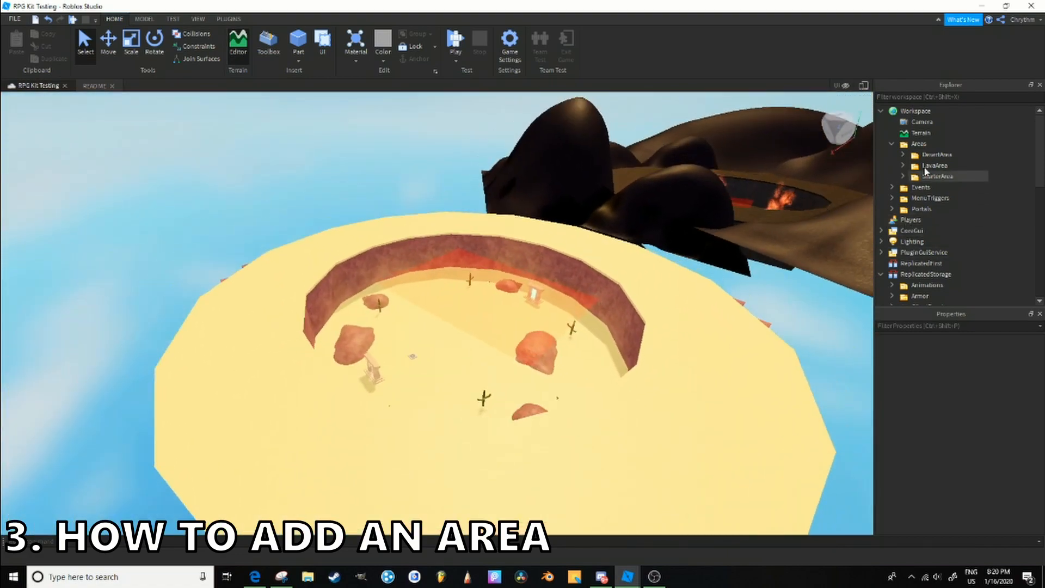
pyautogui.click(938, 176)
pyautogui.press('f')
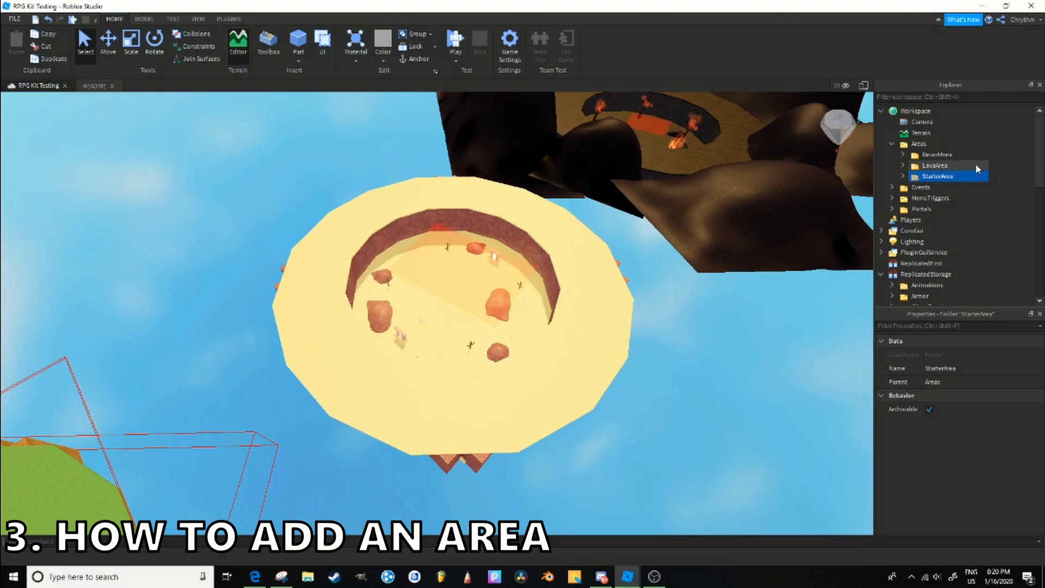
# - Duplicate the DesertArea folder and move the copied island into open sky away from the other islands
pyautogui.click(936, 155)
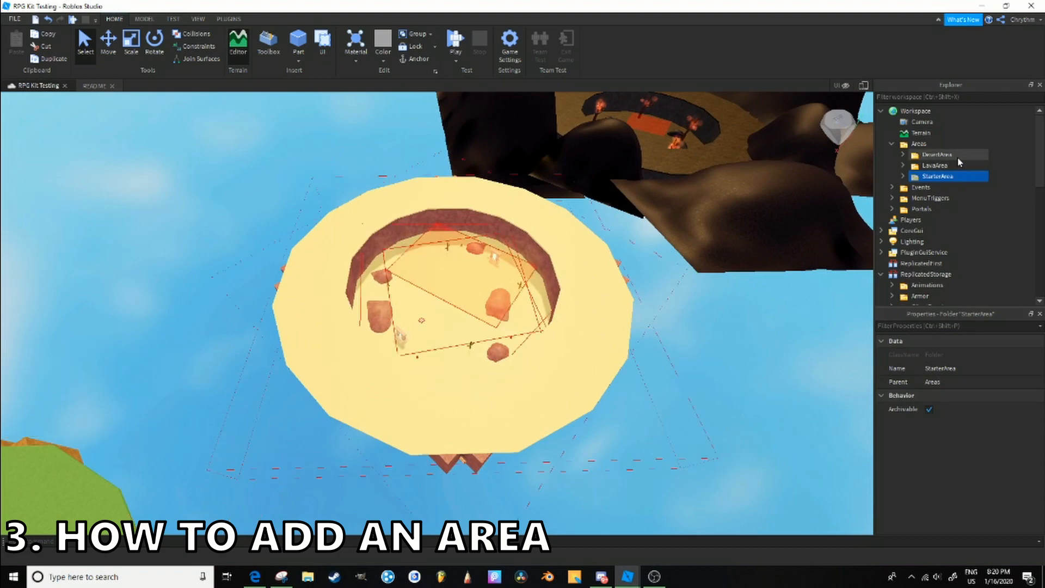
pyautogui.hotkey('ctrl', '2')
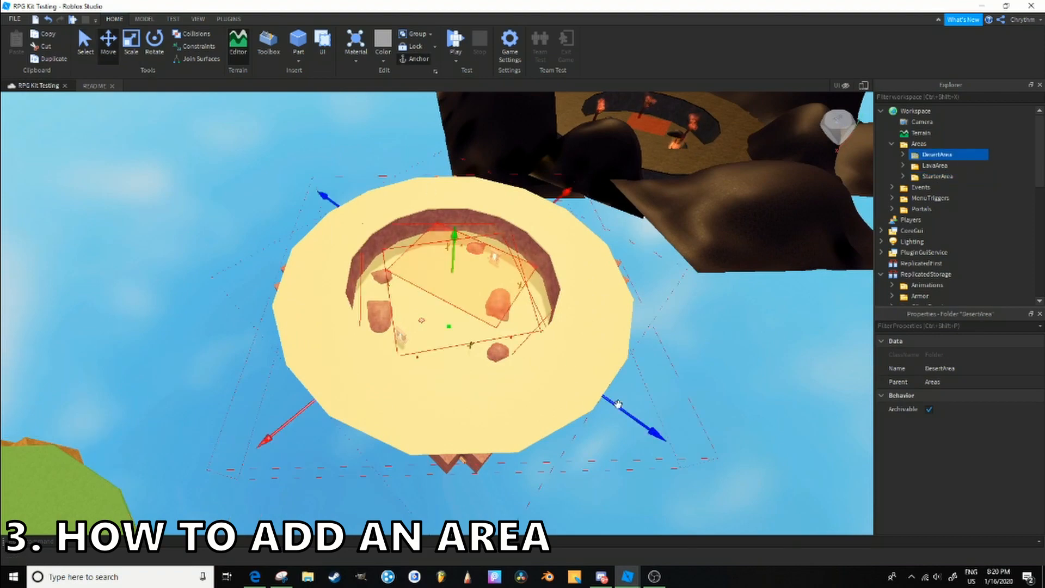
pyautogui.hotkey('ctrl', 'd')
pyautogui.moveTo(572, 373); pyautogui.dragTo(502, 291)
pyautogui.press('a')
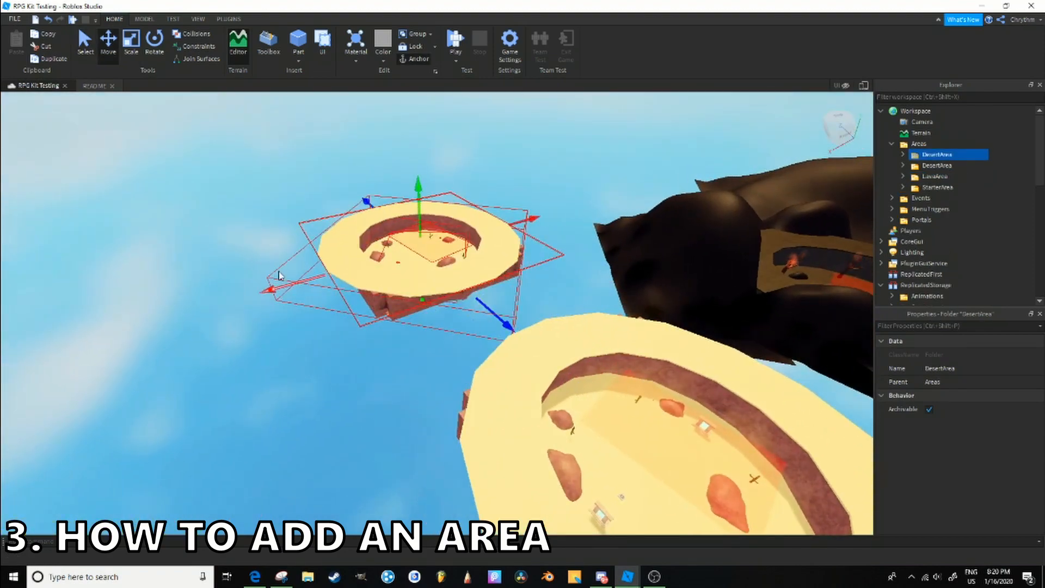
pyautogui.moveTo(289, 287); pyautogui.dragTo(172, 332)
# - Rename the duplicated DesertArea folder as AAeeaaeea
pyautogui.doubleClick(980, 156)
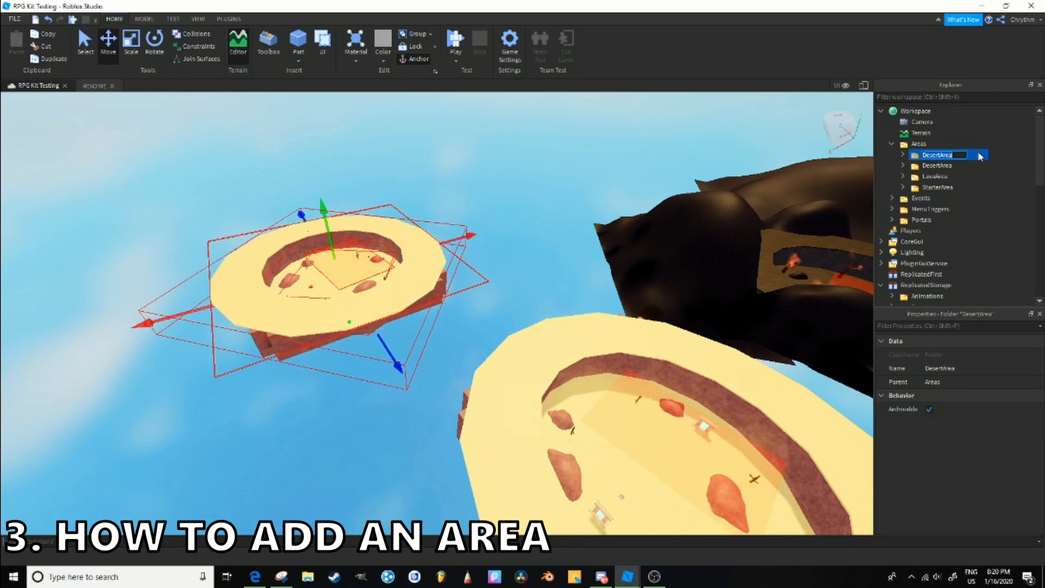
pyautogui.press('BackSpace')
pyautogui.write('AAdeaaeea')
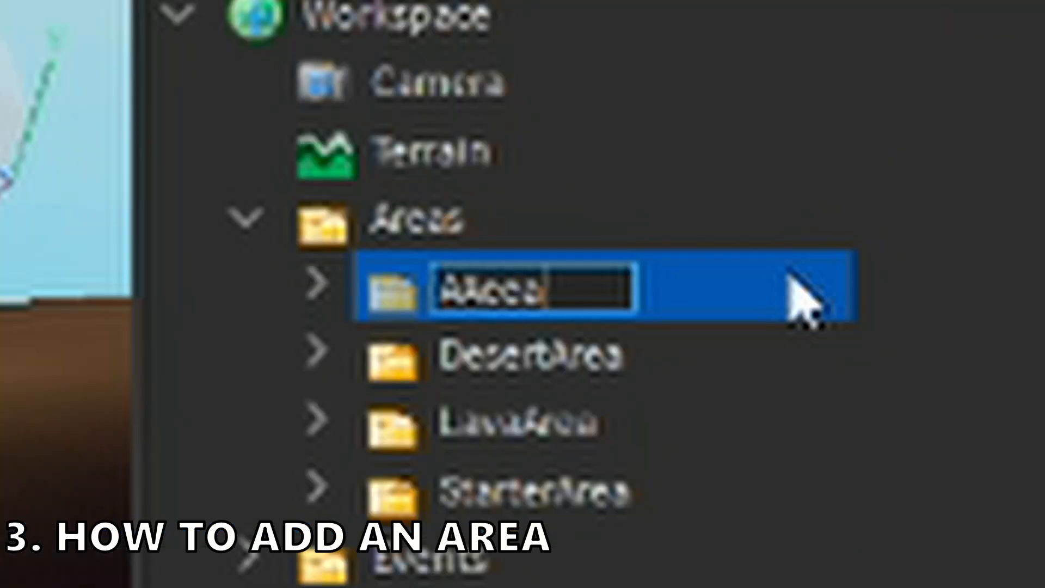
pyautogui.press('Return')
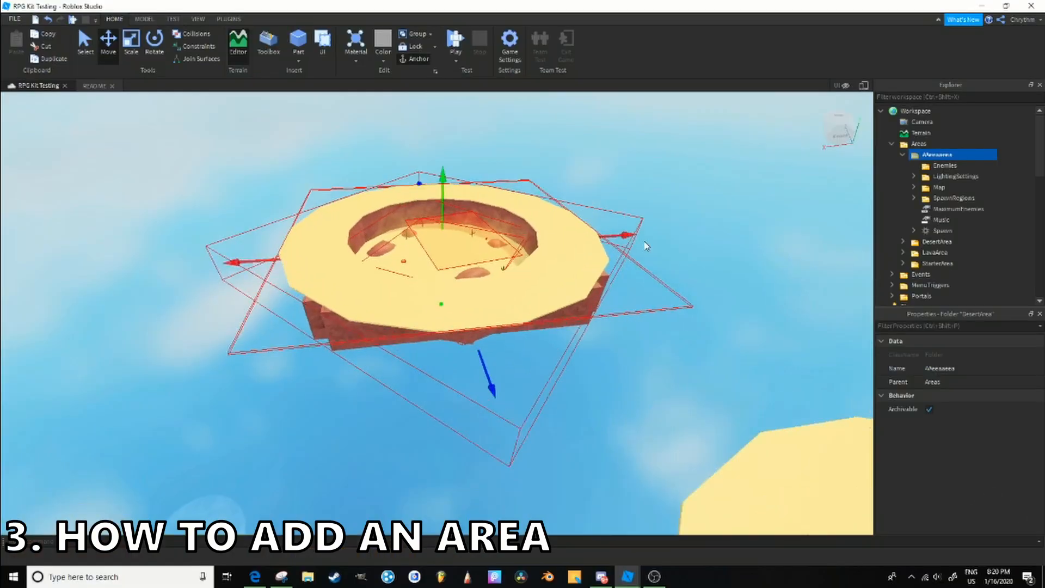
# - Examine the duplicated island's interior, its SpawnRegions folder and its MaximumEnemies value
pyautogui.press('w')
pyautogui.moveTo(646, 243); pyautogui.dragTo(677, 260, button='right')
pyautogui.click(511, 403)
pyautogui.click(982, 224)
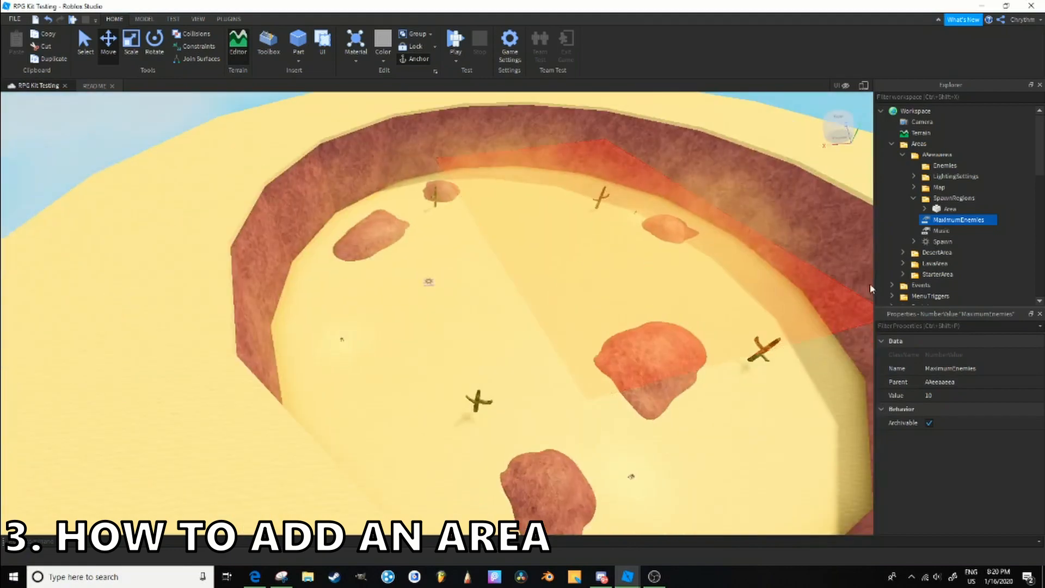
# - Examine the Rocks model and one of its individual rocks in the duplicated area's Map folder
pyautogui.moveTo(633, 390); pyautogui.dragTo(633, 390, button='right')
pyautogui.press('w')
pyautogui.click(556, 451)
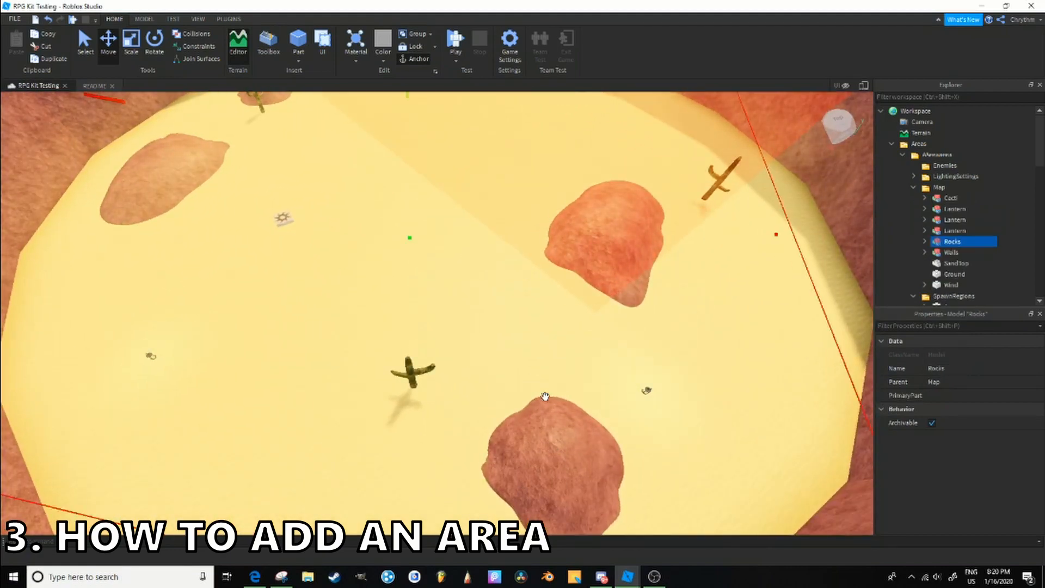
pyautogui.moveTo(604, 473); pyautogui.dragTo(739, 274, button='right')
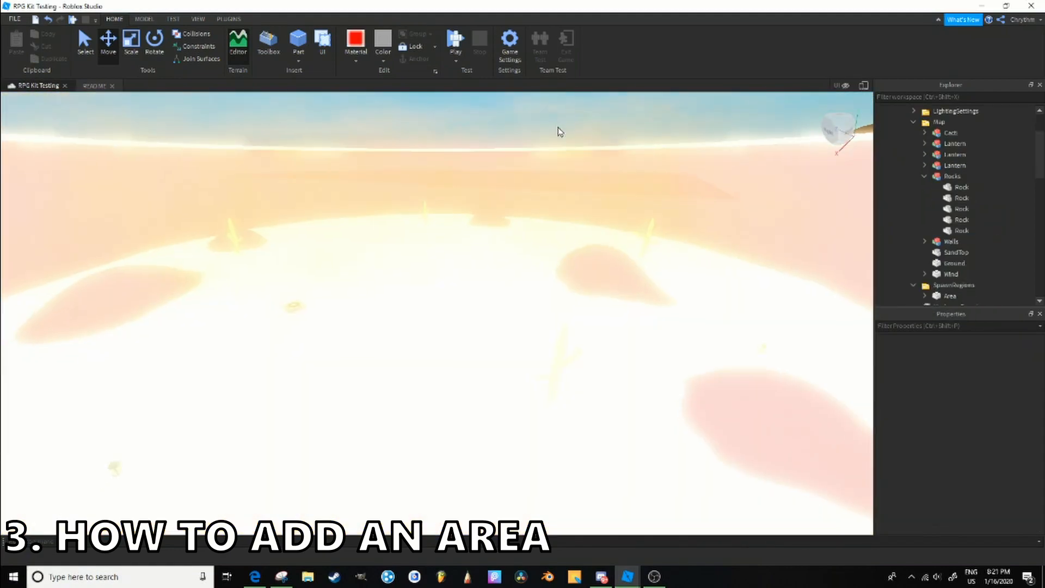
pyautogui.moveTo(558, 128); pyautogui.dragTo(557, 126, button='right')
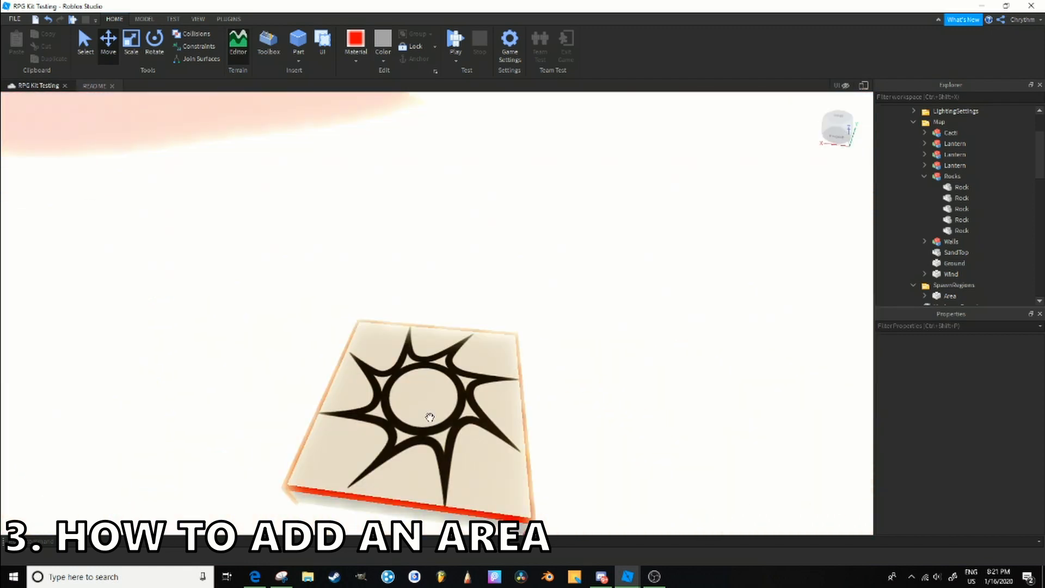
# - Examine the duplicated area's sun-marked spawn pad and check its MaximumEnemies and Music values
pyautogui.click(429, 415)
pyautogui.moveTo(535, 347); pyautogui.dragTo(534, 345, button='right')
pyautogui.press('f')
pyautogui.click(938, 275)
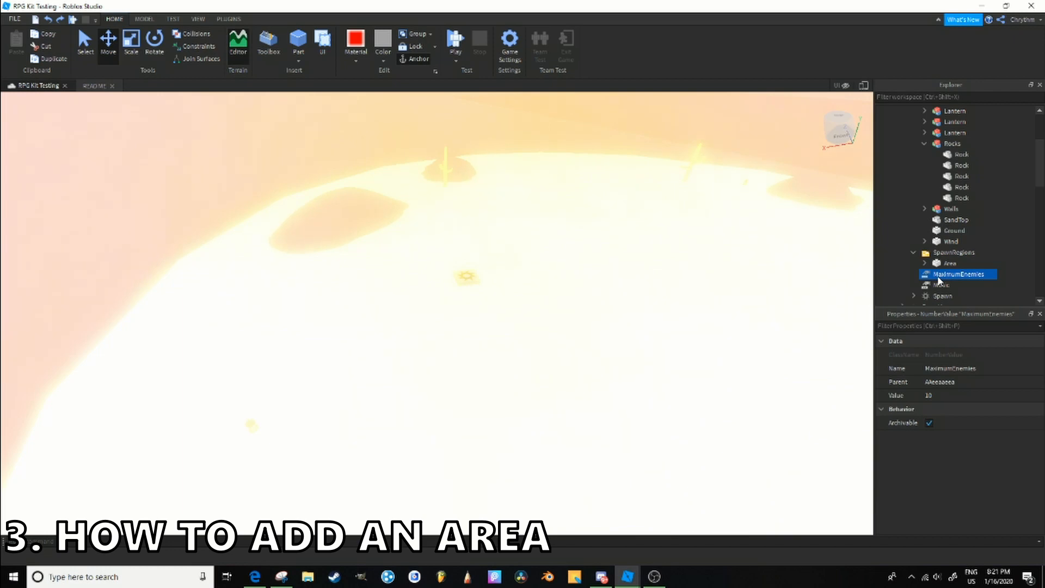
pyautogui.click(940, 284)
# - Examine the Birds and Desert sounds in the Music folder of the RPGClient script under StarterPlayerScripts
pyautogui.scroll(-5, 904, 261)
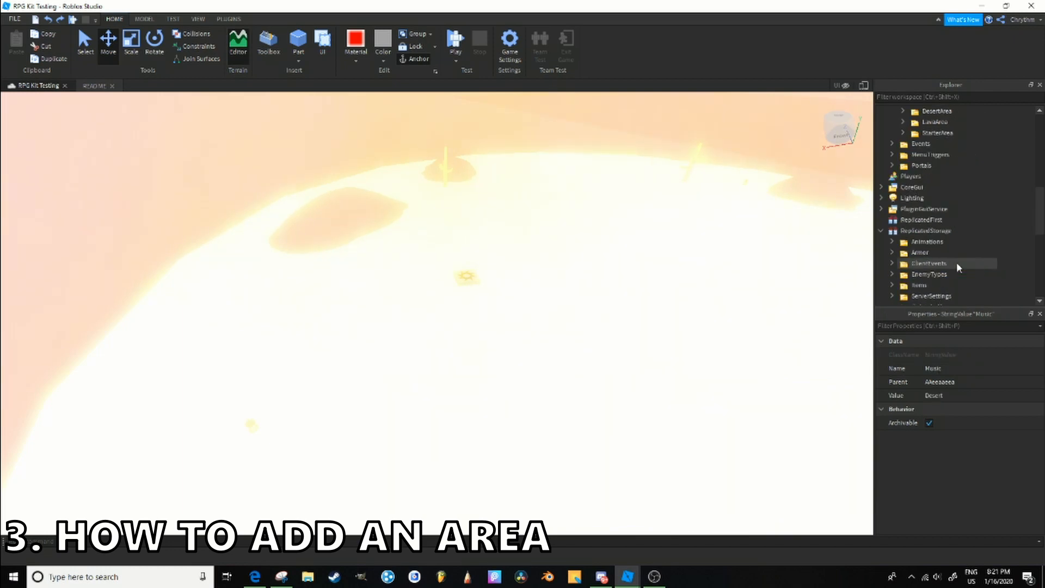
pyautogui.click(911, 253)
pyautogui.click(903, 252)
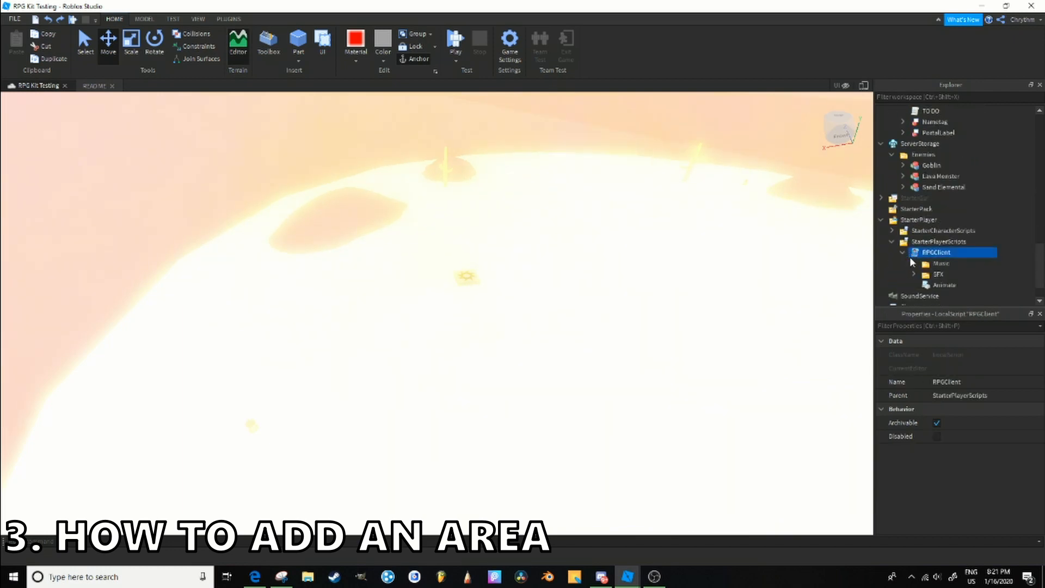
pyautogui.click(914, 264)
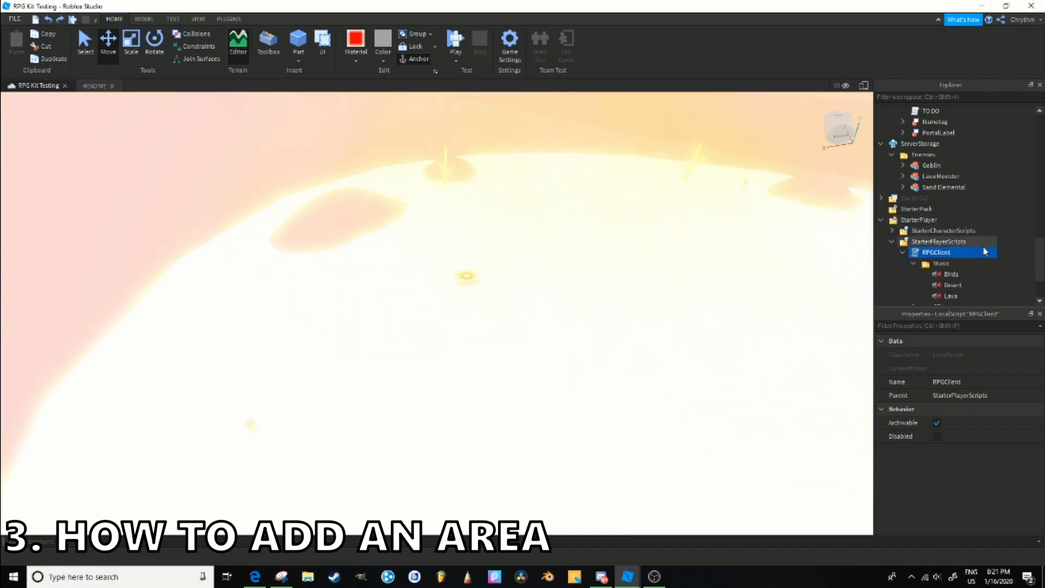
pyautogui.scroll(-3, 967, 231)
pyautogui.click(957, 198)
pyautogui.click(966, 211)
pyautogui.click(968, 221)
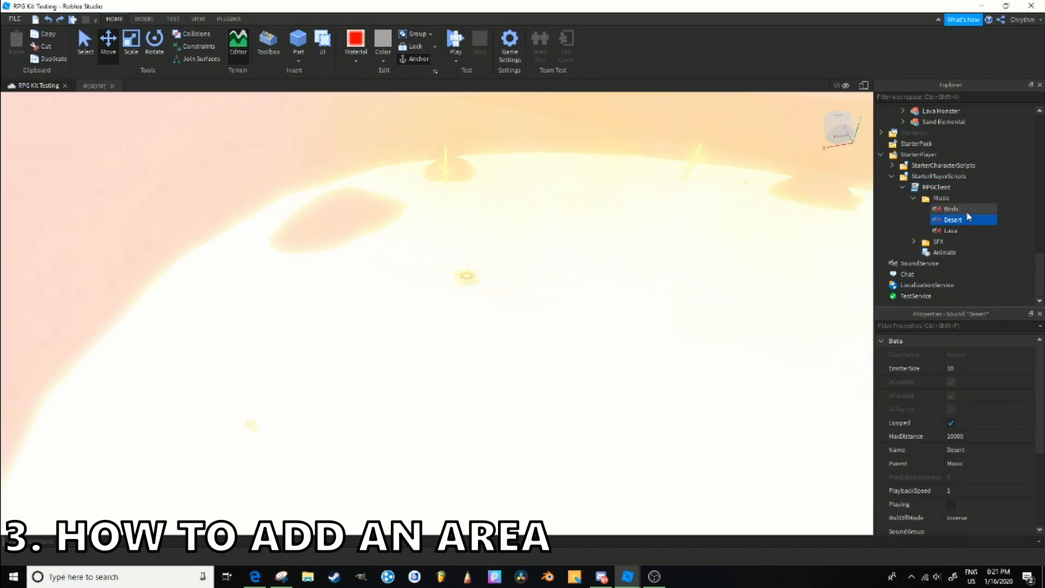
# - Insert the Solar Flares audio from the Toolbox into RPGClient's Music folder, then delete the inserted sounds
pyautogui.click(965, 199)
pyautogui.click(278, 45)
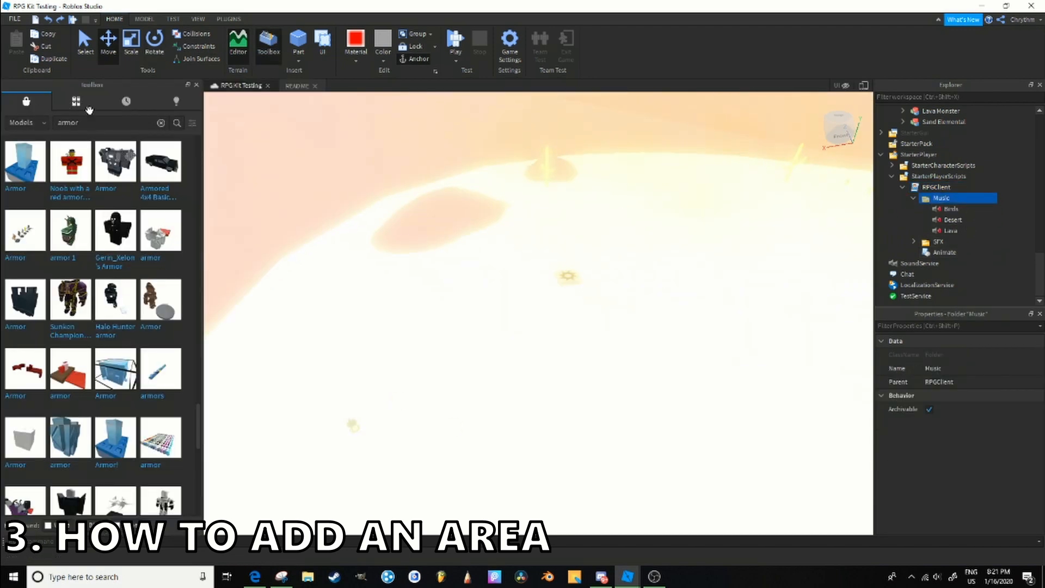
pyautogui.click(22, 123)
pyautogui.click(35, 178)
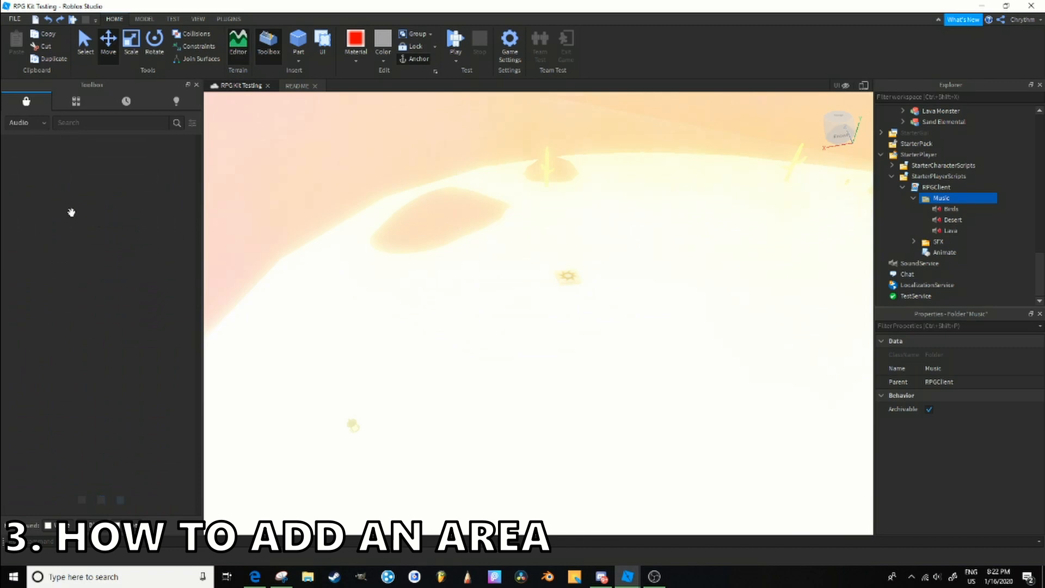
pyautogui.click(63, 310)
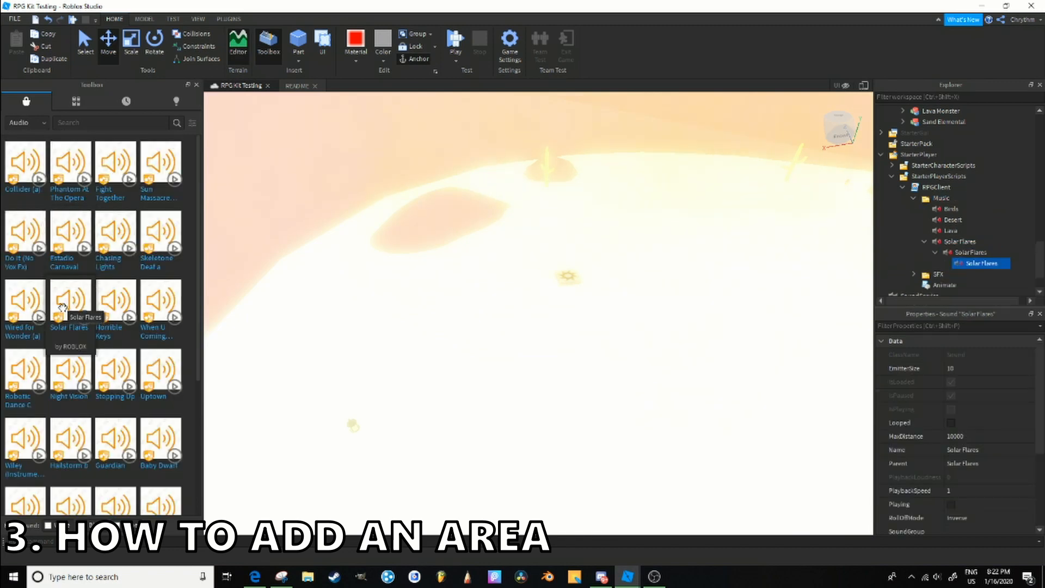
pyautogui.click(196, 85)
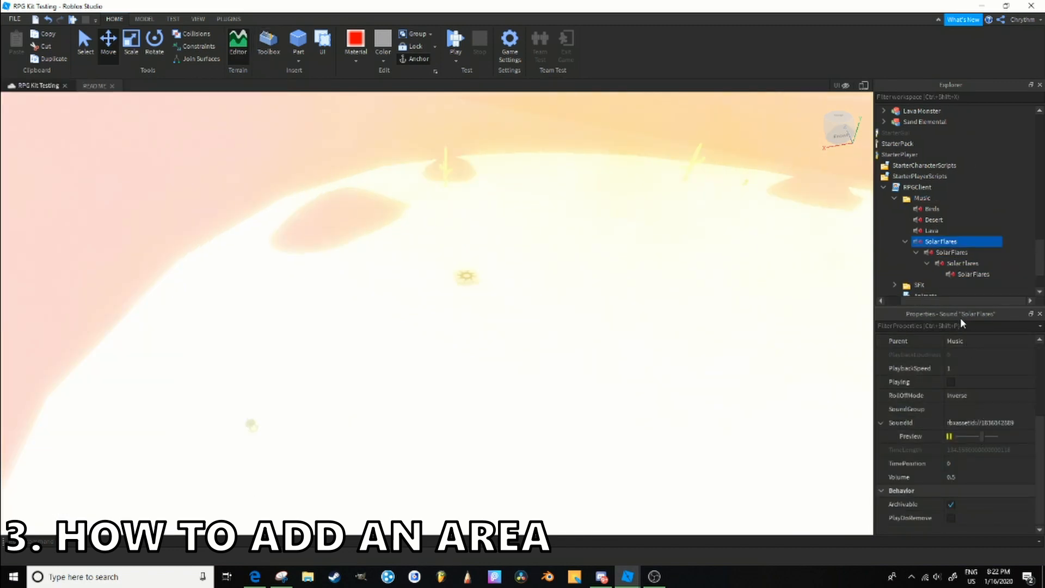
pyautogui.press('Delete')
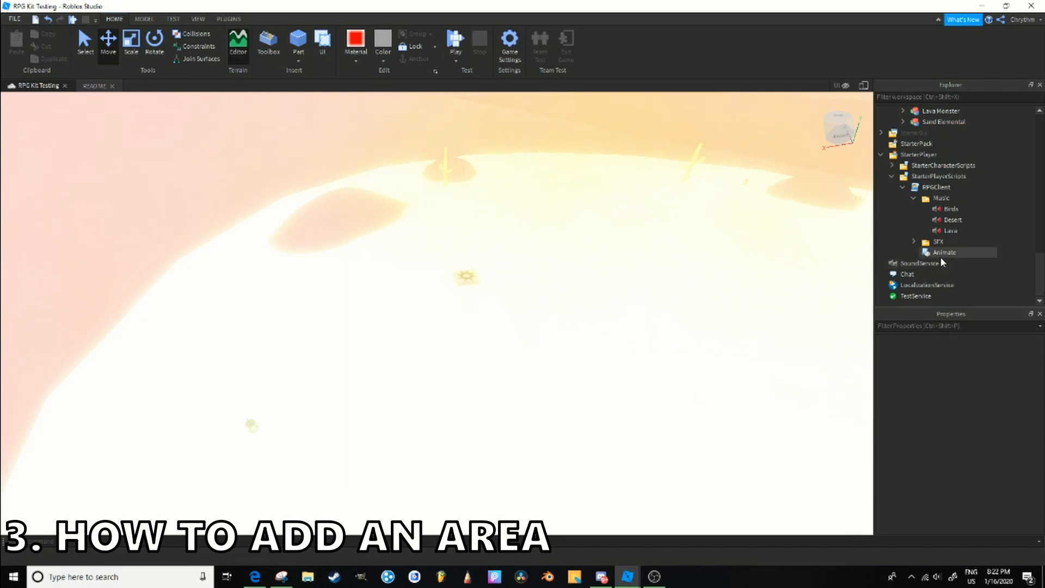
# - Examine the duplicated area's Music value and the contents of its LightingSettings, Map and SpawnRegions folders
pyautogui.click(915, 202)
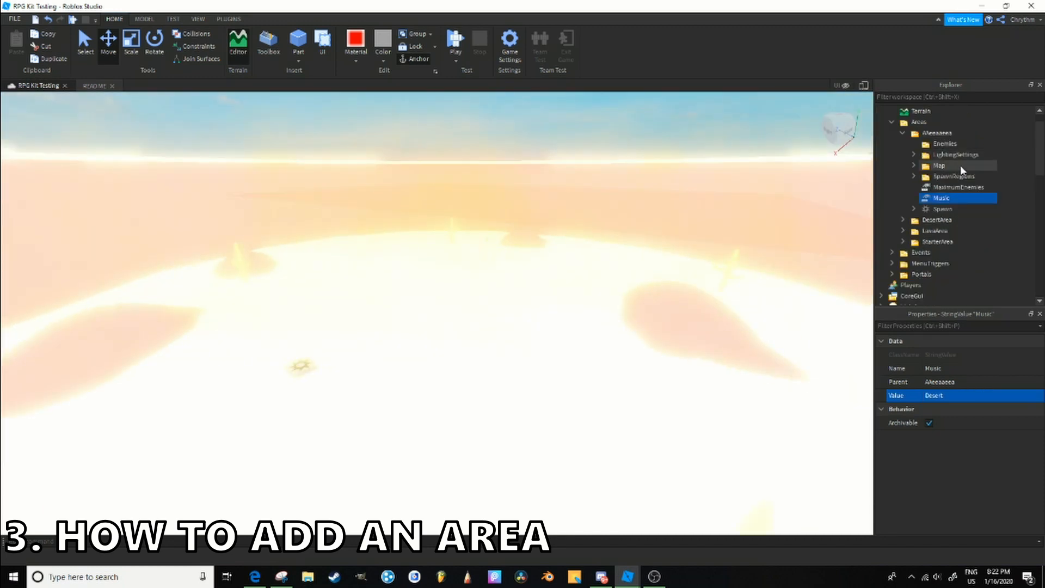
pyautogui.click(914, 155)
pyautogui.click(912, 176)
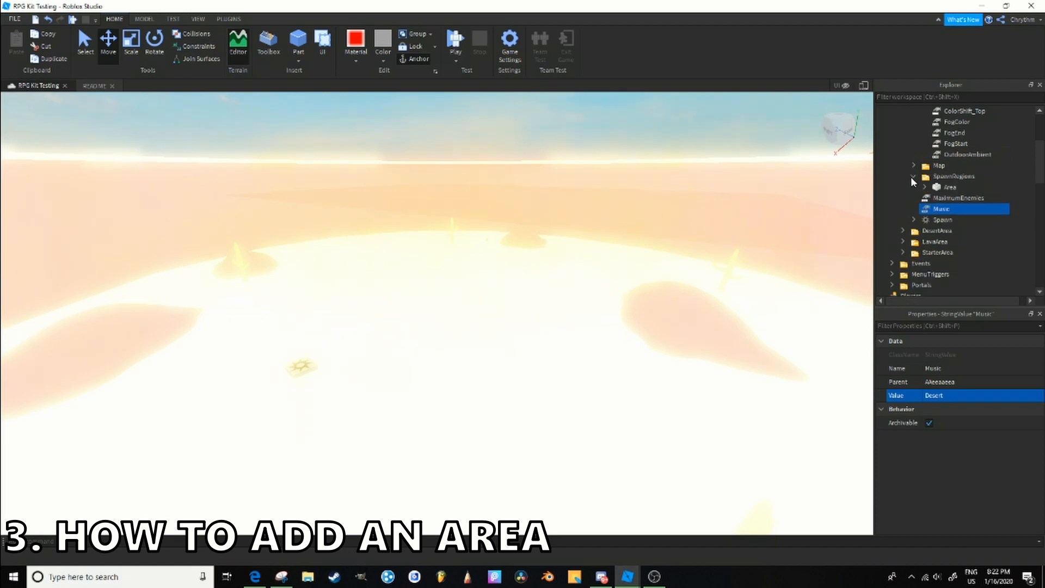
pyautogui.scroll(2, 911, 178)
pyautogui.click(745, 212)
pyautogui.moveTo(745, 212); pyautogui.dragTo(701, 220, button='right')
pyautogui.moveTo(741, 284); pyautogui.dragTo(740, 284, button='right')
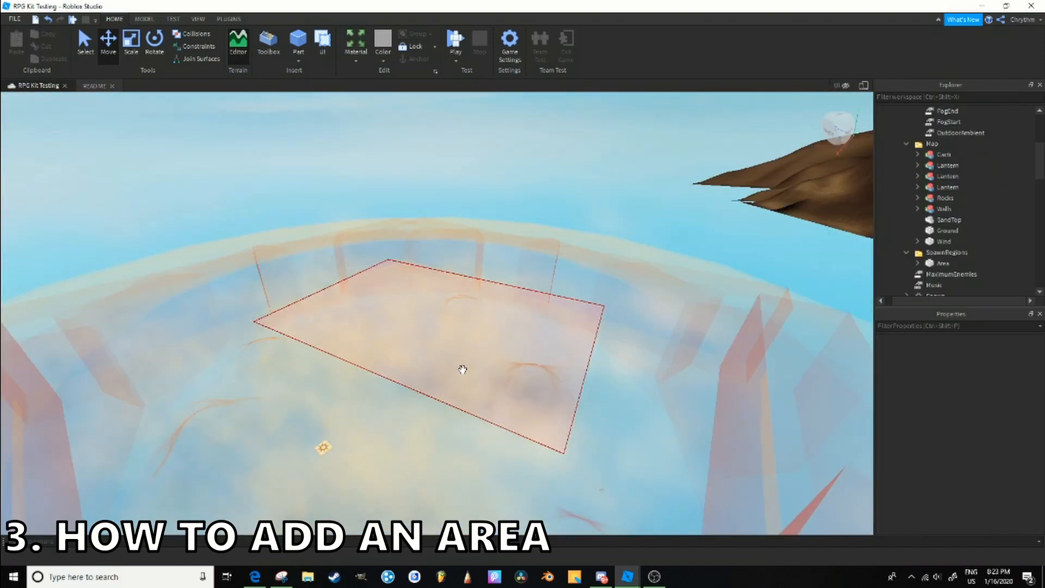
# - Inspect the red Area spawn region part and the contents of its EnemiesToSpawnHere folder
pyautogui.click(462, 370)
pyautogui.moveTo(462, 370); pyautogui.dragTo(463, 369, button='right')
pyautogui.click(132, 41)
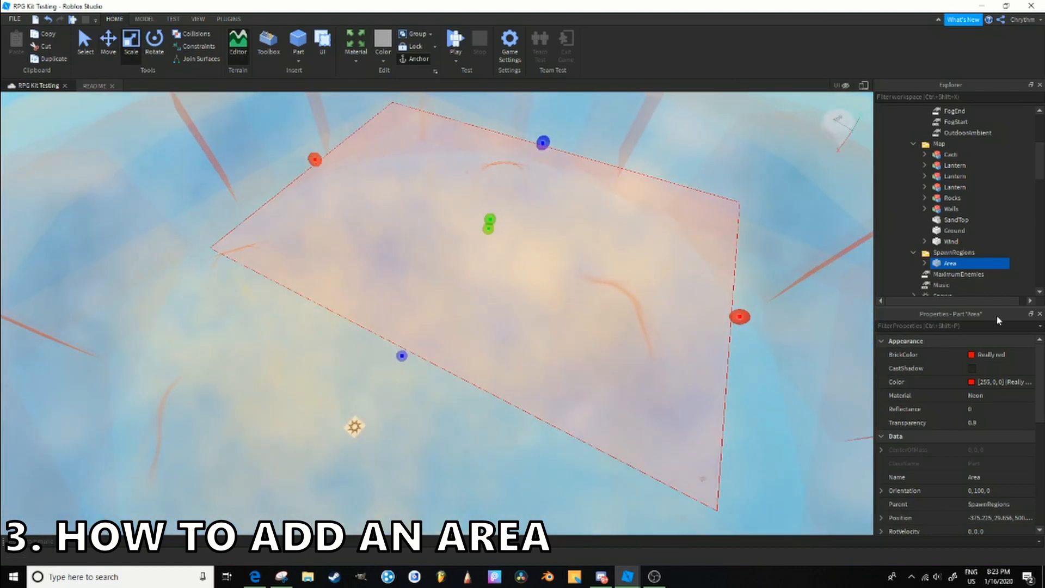
pyautogui.click(924, 263)
pyautogui.scroll(-1, 929, 266)
pyautogui.click(936, 241)
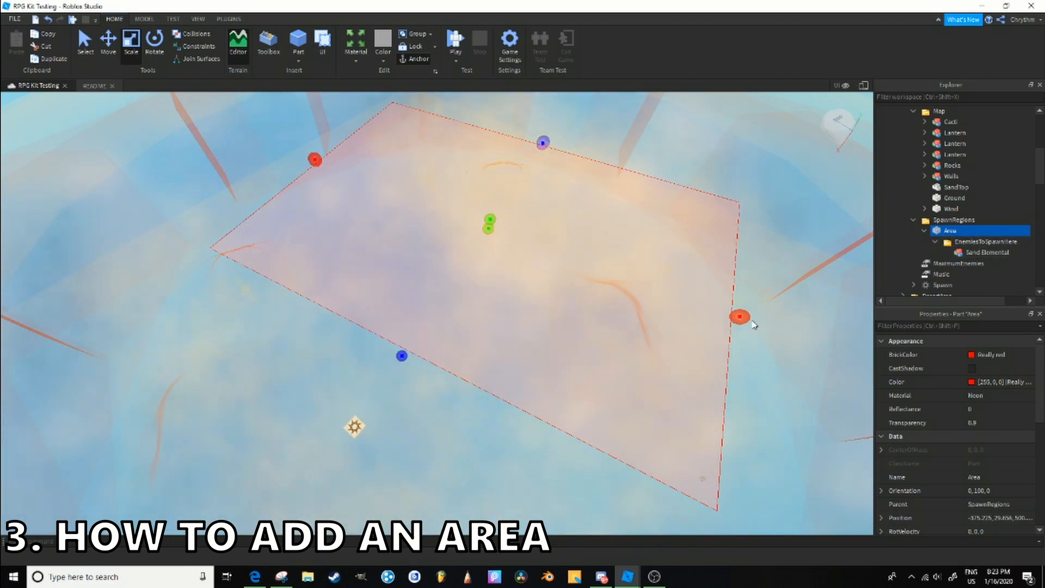
# - Scale down the red Area spawn region along its X axis and set its Orientation to 0, 0, 0
pyautogui.moveTo(753, 325); pyautogui.dragTo(684, 299)
pyautogui.click(990, 490)
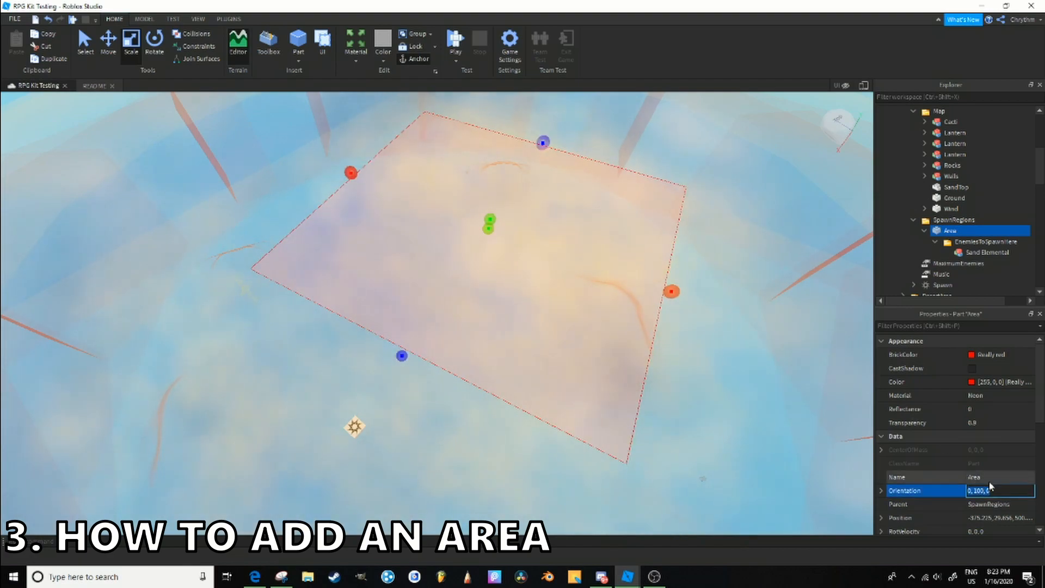
pyautogui.write('0, 0, 0')
pyautogui.press('Return')
# - Scale the red Area spawn region down to about 29 studs in X, beside the spawn pad
pyautogui.moveTo(700, 388); pyautogui.dragTo(699, 388, button='right')
pyautogui.moveTo(490, 311); pyautogui.dragTo(490, 289)
pyautogui.moveTo(490, 289); pyautogui.dragTo(490, 289, button='right')
pyautogui.click(448, 276)
pyautogui.click(437, 275)
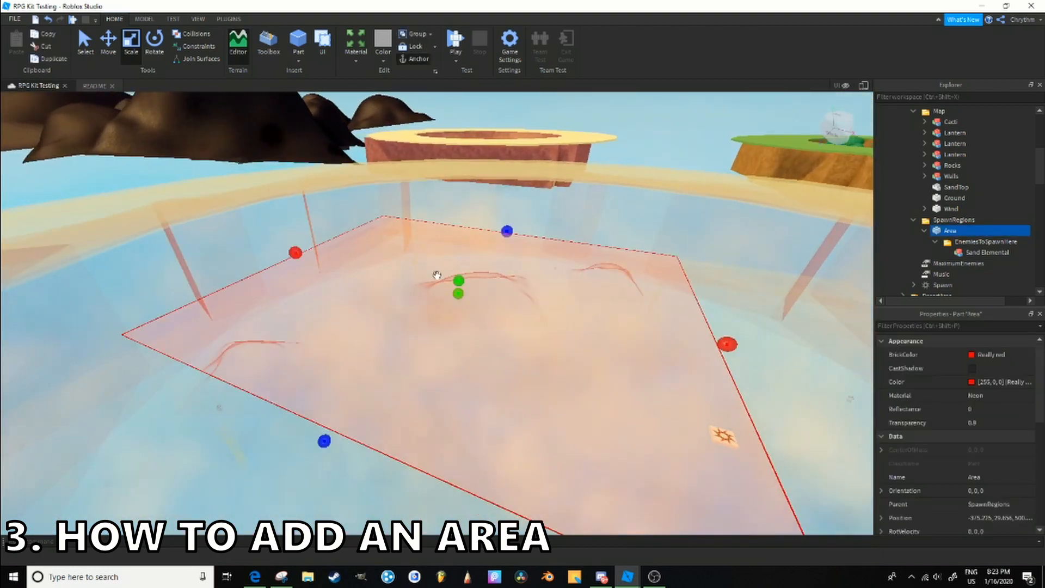
pyautogui.moveTo(300, 254); pyautogui.dragTo(566, 314)
pyautogui.moveTo(566, 314); pyautogui.dragTo(567, 314, button='right')
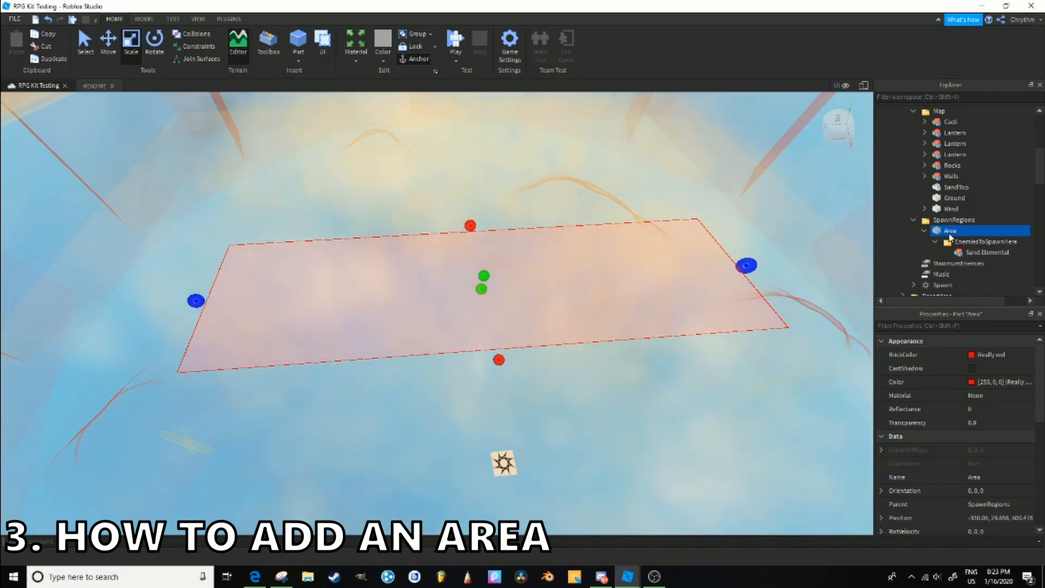
# - Examine the spawn region's part properties, its EnemiesToSpawnHere folder and the Sand Elemental model inside
pyautogui.scroll(-5, 991, 396)
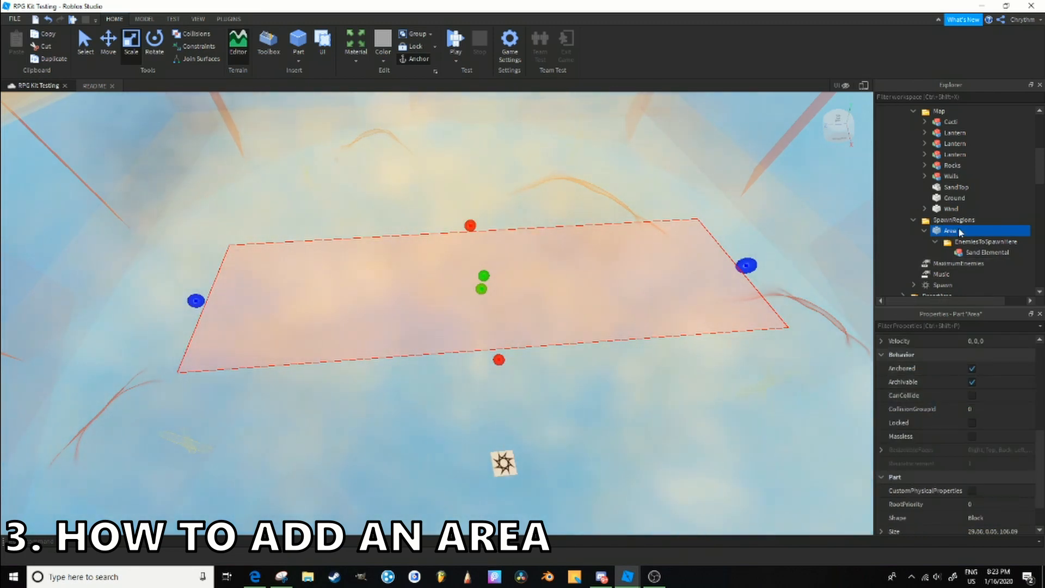
pyautogui.click(979, 242)
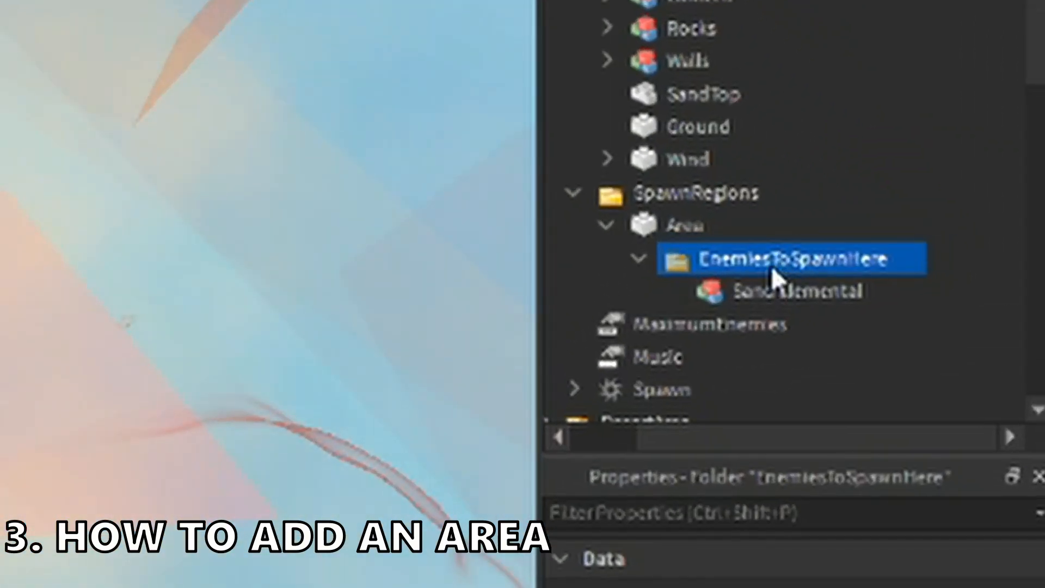
pyautogui.click(746, 296)
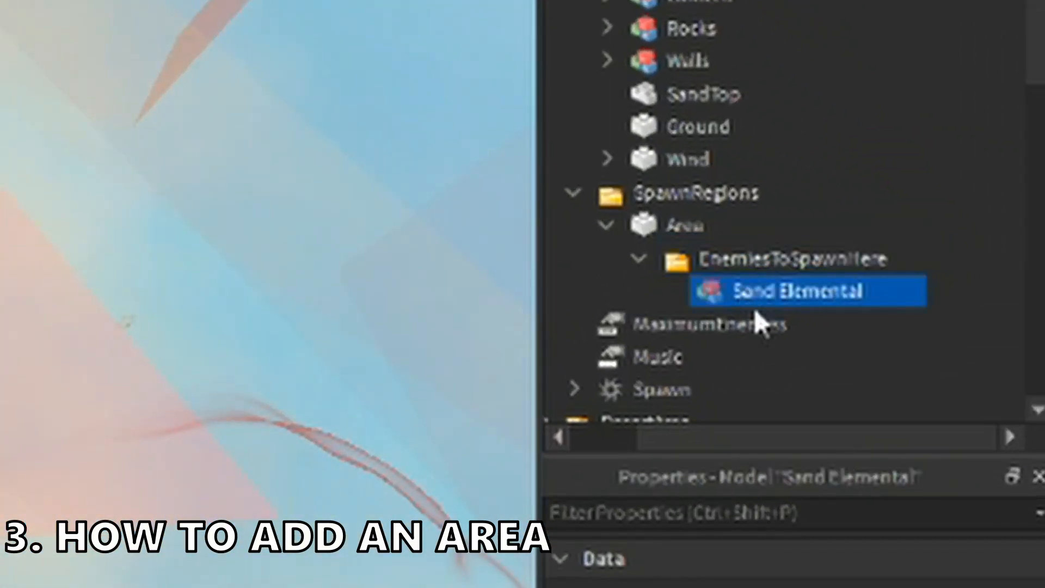
pyautogui.rightClick(775, 275)
pyautogui.moveTo(745, 587)
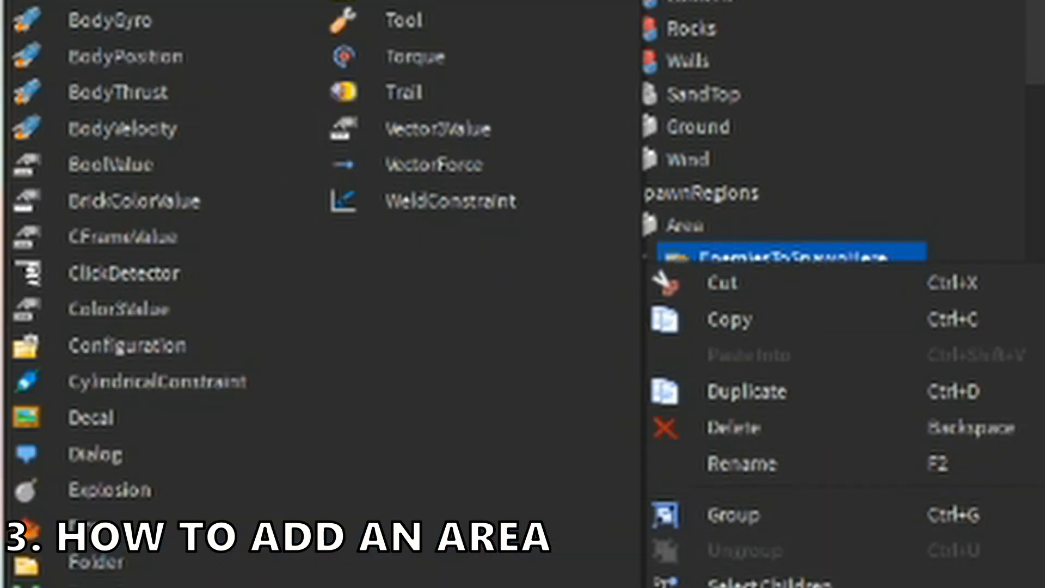
pyautogui.press('Escape')
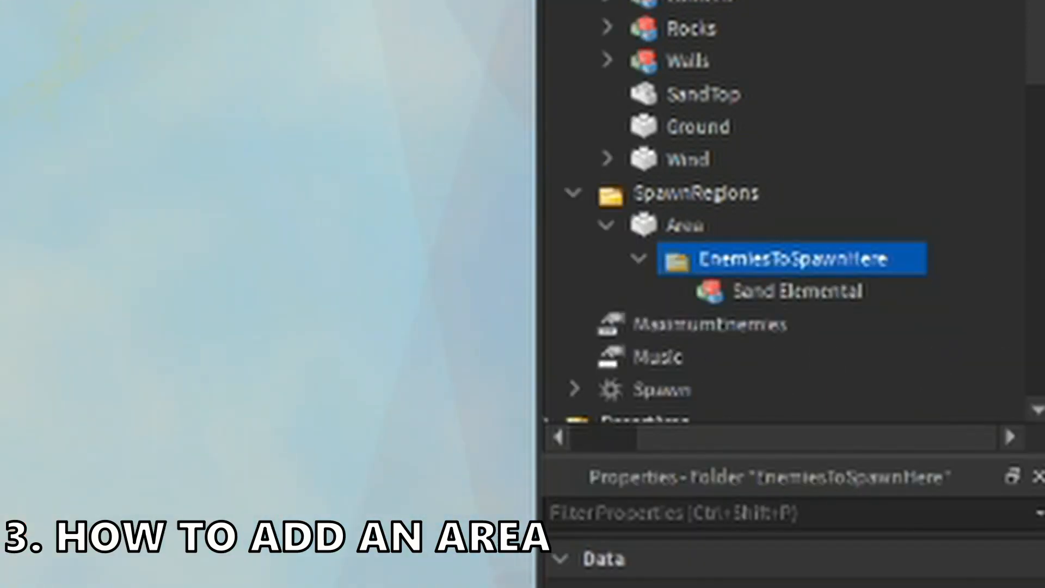
# - Duplicate the Sand Elemental model in the spawn region's EnemiesToSpawnHere folder and rename the copy Goblin
pyautogui.click(721, 291)
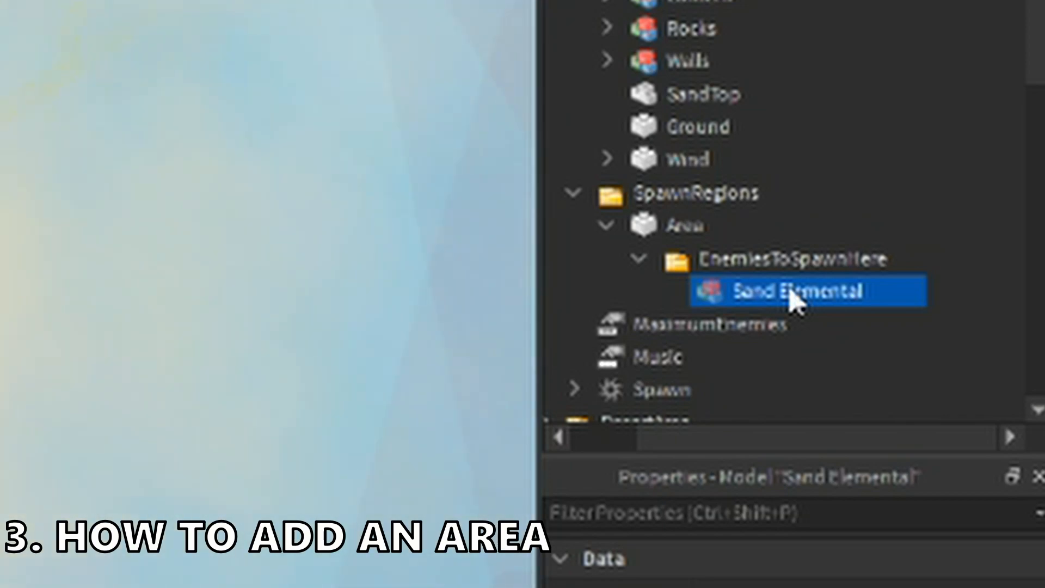
pyautogui.hotkey('ctrl', 'd')
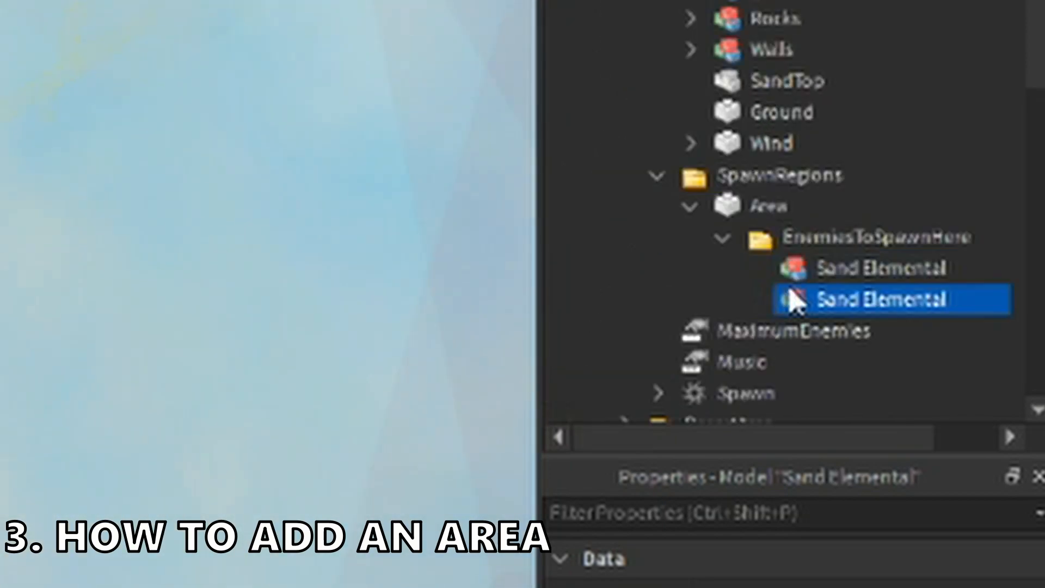
pyautogui.doubleClick(837, 299)
pyautogui.write('Se')
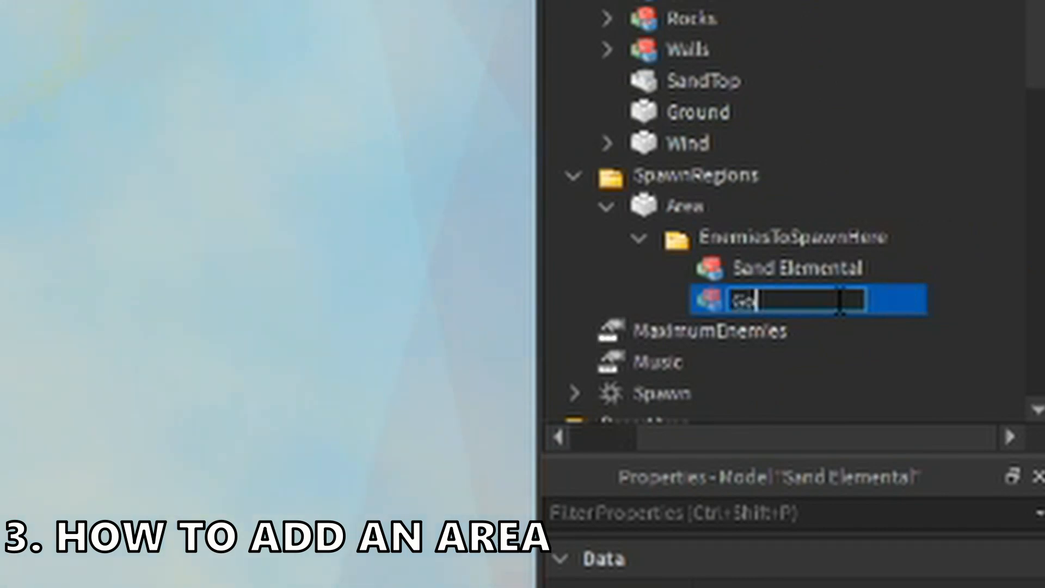
pyautogui.press('Return')
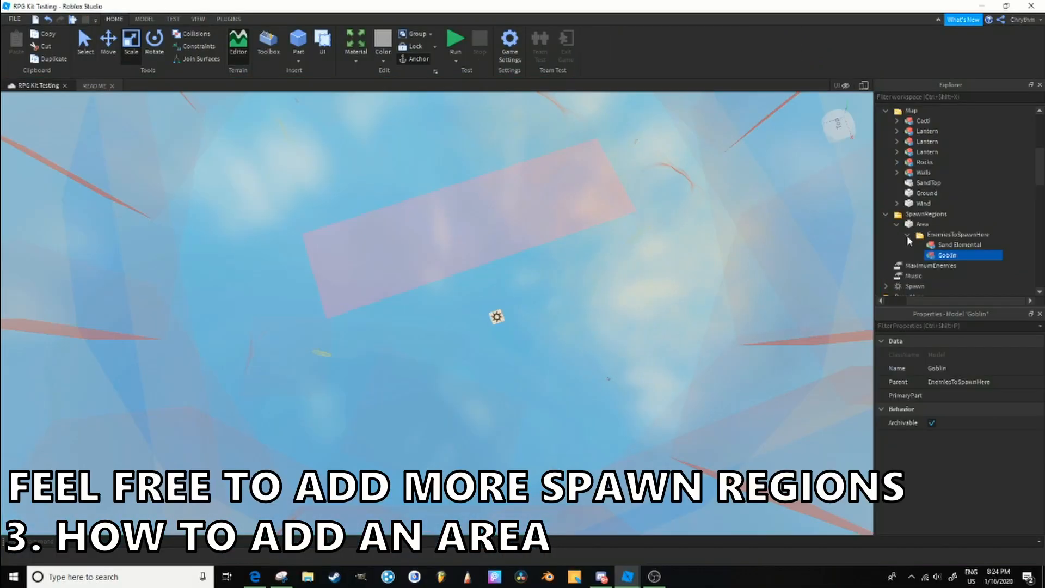
# - Collapse the new area's Map folder and examine the contents of its LightingSettings folder
pyautogui.click(906, 214)
pyautogui.scroll(3, 895, 218)
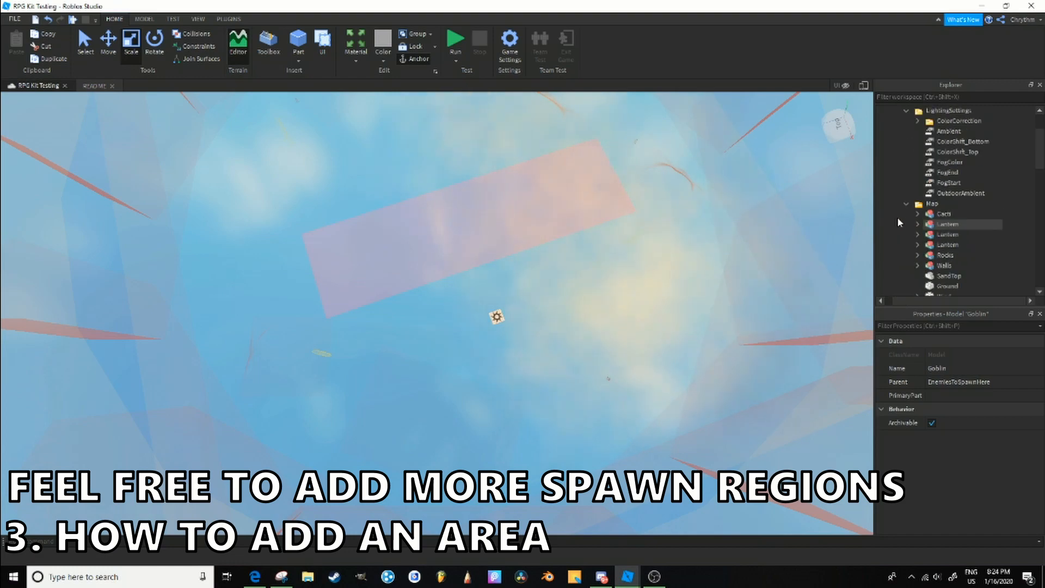
pyautogui.click(907, 203)
pyautogui.scroll(2, 914, 207)
pyautogui.click(943, 171)
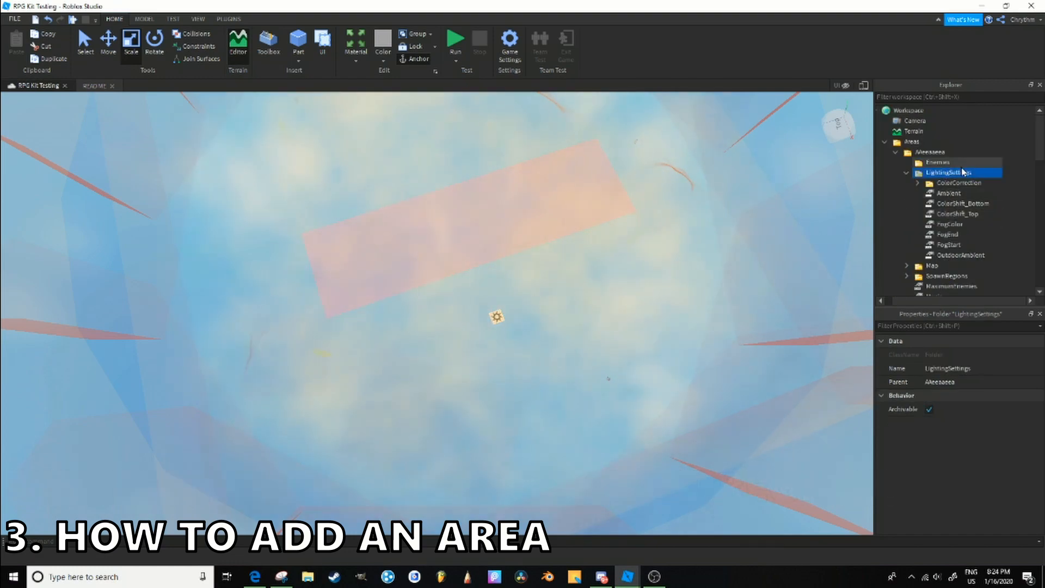
pyautogui.moveTo(696, 289); pyautogui.dragTo(696, 289, button='right')
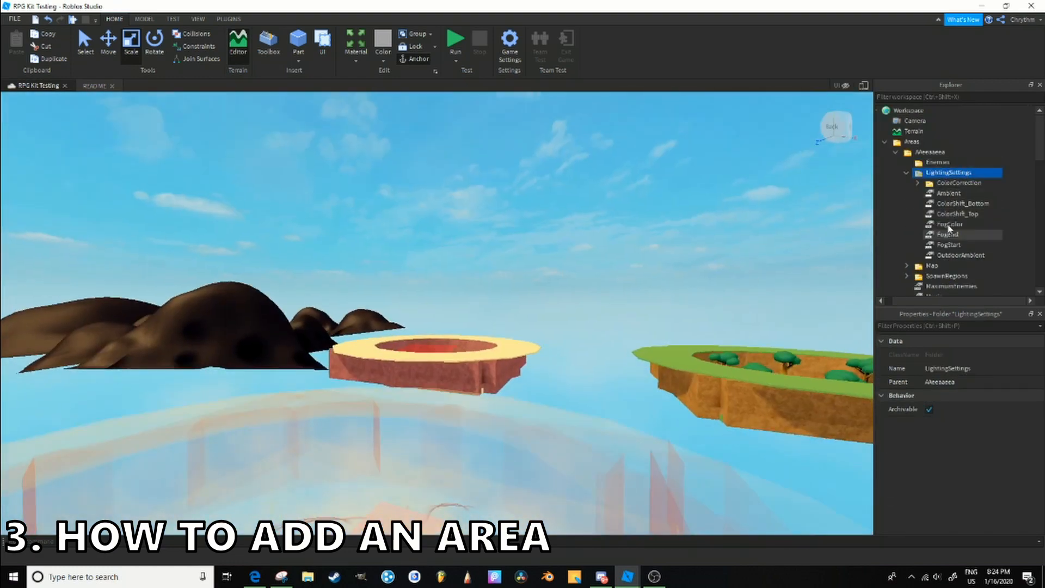
# - Set OutdoorAmbient of the Lighting service to 0, 0, 0 while viewing the grassy starter area
pyautogui.scroll(-10, 948, 227)
pyautogui.click(904, 121)
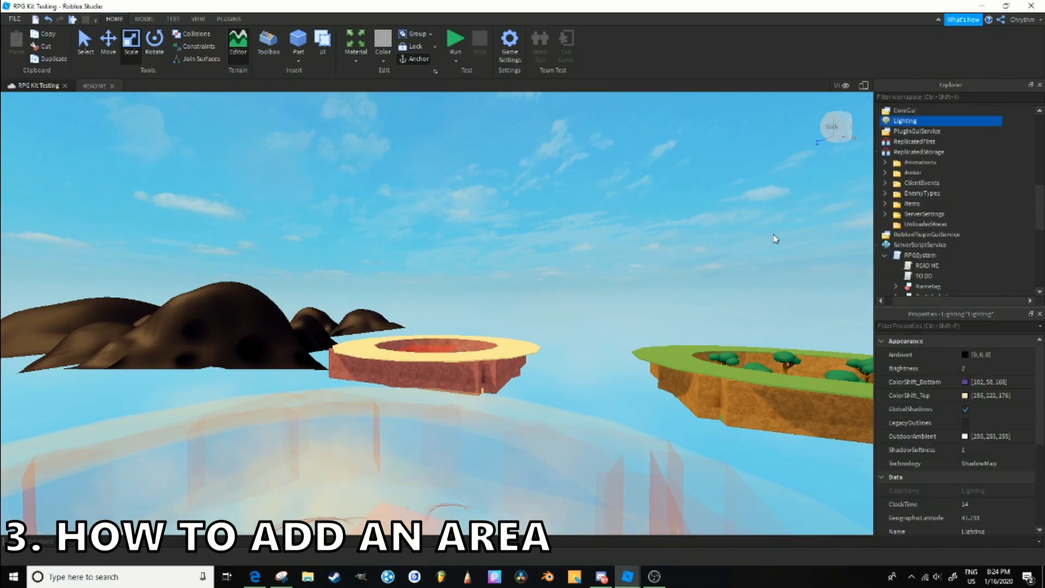
pyautogui.press('w')
pyautogui.moveTo(776, 239); pyautogui.dragTo(776, 239, button='right')
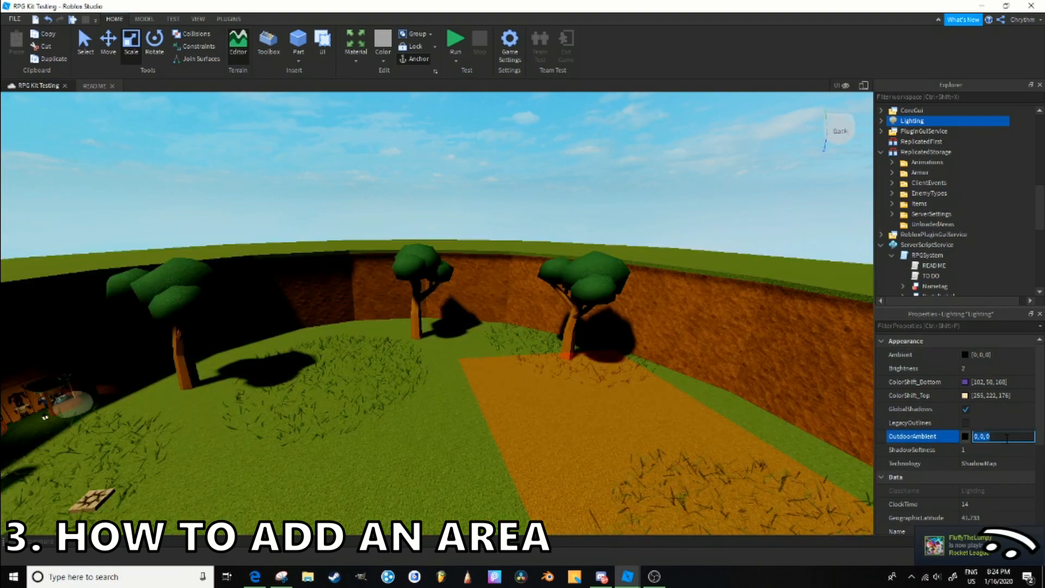
# - Set the OutdoorAmbient value in the new area's LightingSettings folder to 0, 0, 0
pyautogui.scroll(-5, 972, 422)
pyautogui.scroll(5, 972, 423)
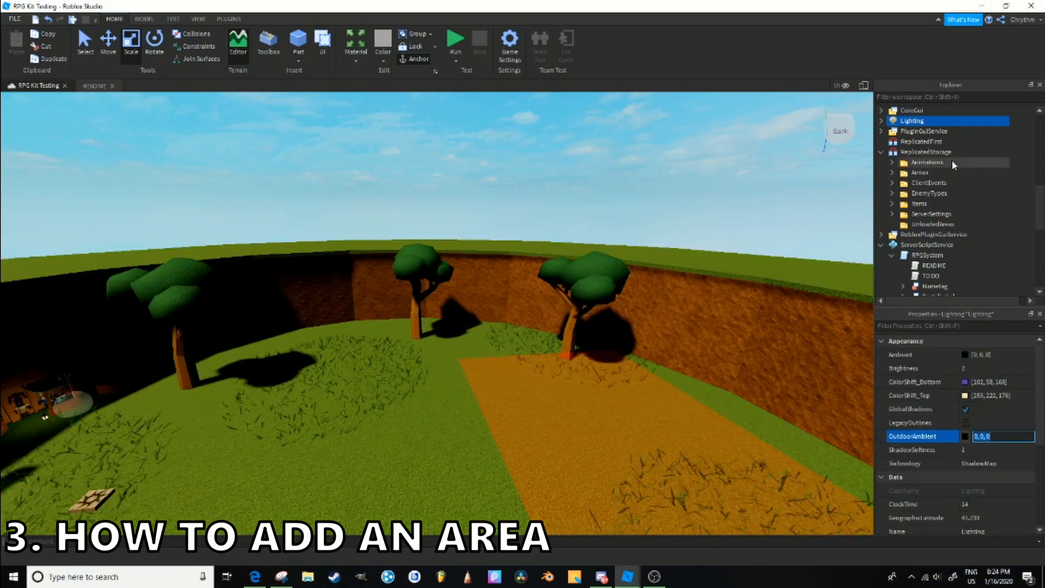
pyautogui.scroll(4, 936, 174)
pyautogui.scroll(4, 925, 187)
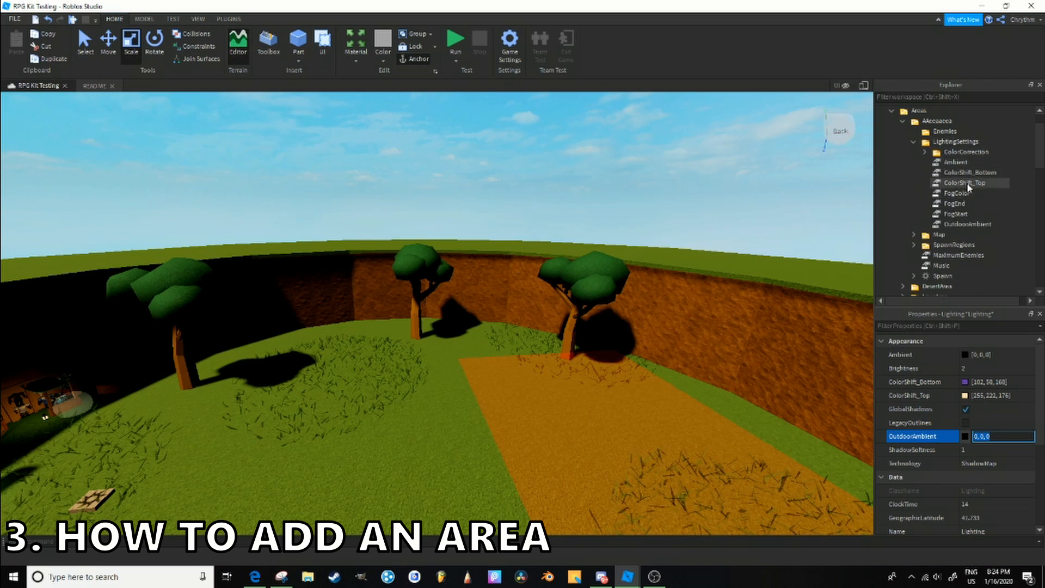
pyautogui.click(975, 214)
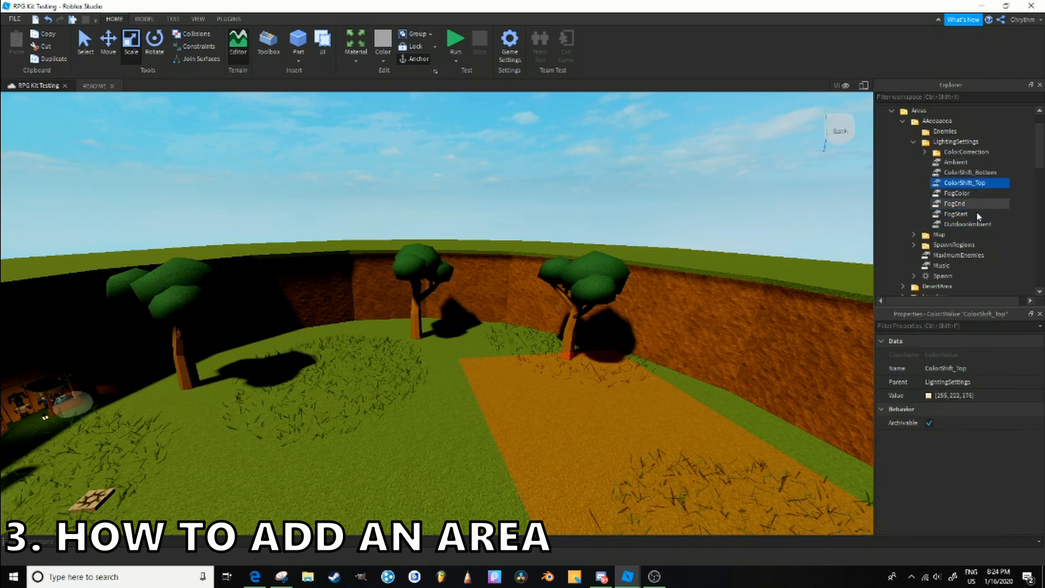
pyautogui.click(980, 395)
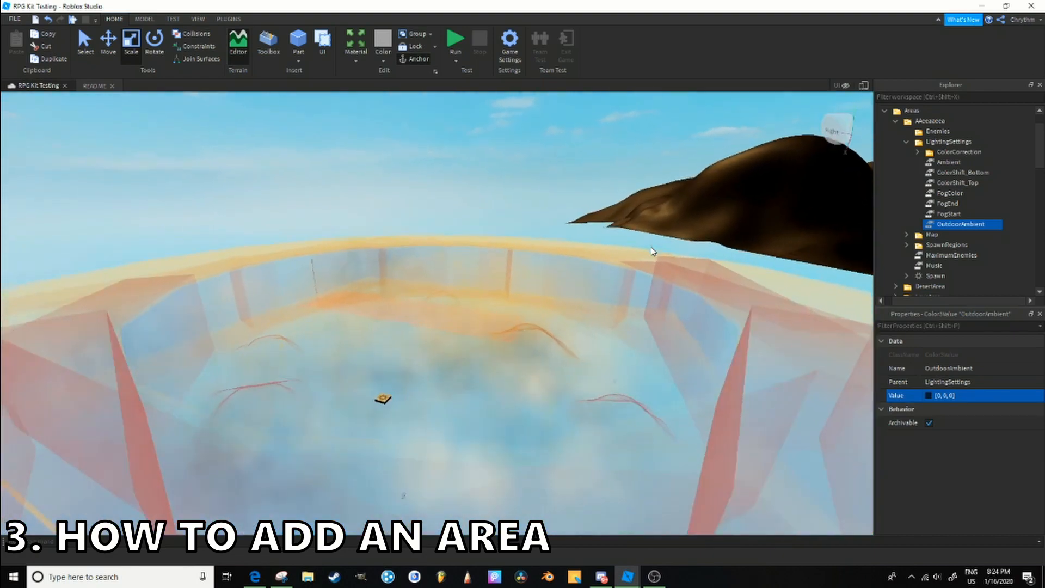
# - Look around the new area and the neighbouring islands under the changed lighting
pyautogui.press('w')
pyautogui.moveTo(651, 251); pyautogui.dragTo(669, 199, button='right')
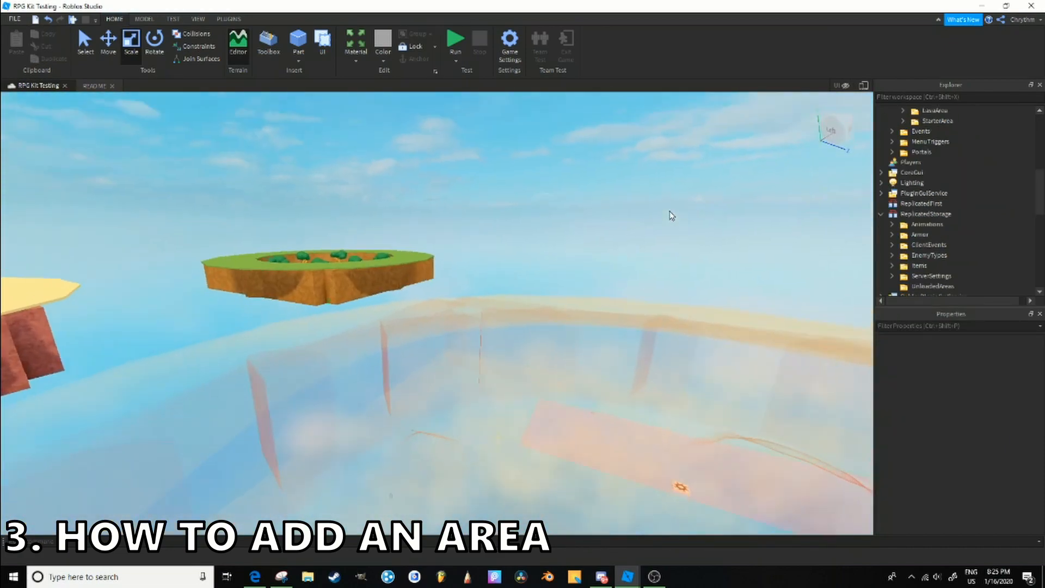
pyautogui.press('w')
pyautogui.moveTo(670, 211); pyautogui.dragTo(672, 216, button='right')
pyautogui.press('w')
pyautogui.press('w')
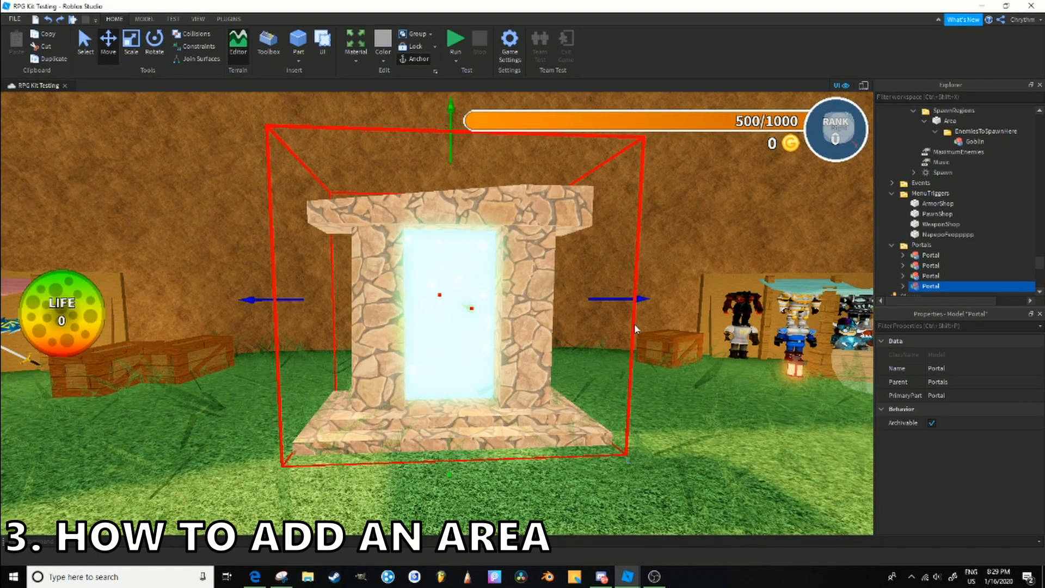
# - Examine the stone portal in the starter area and the portal in the desert area
pyautogui.press('e')
pyautogui.press('w')
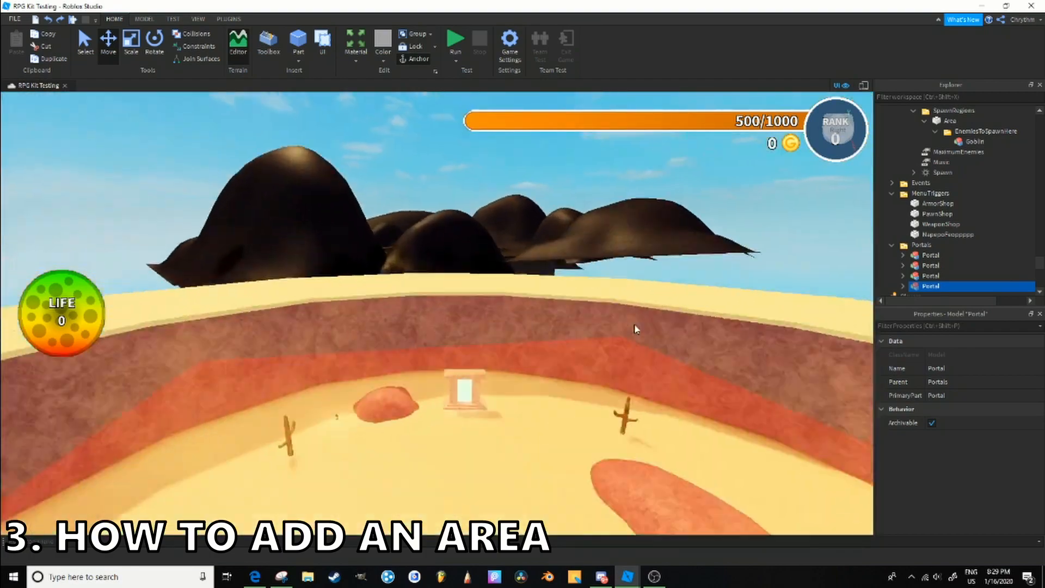
pyautogui.moveTo(634, 325); pyautogui.dragTo(635, 325, button='right')
pyautogui.press('w')
pyautogui.press('w')
pyautogui.press('w')
pyautogui.press('w')
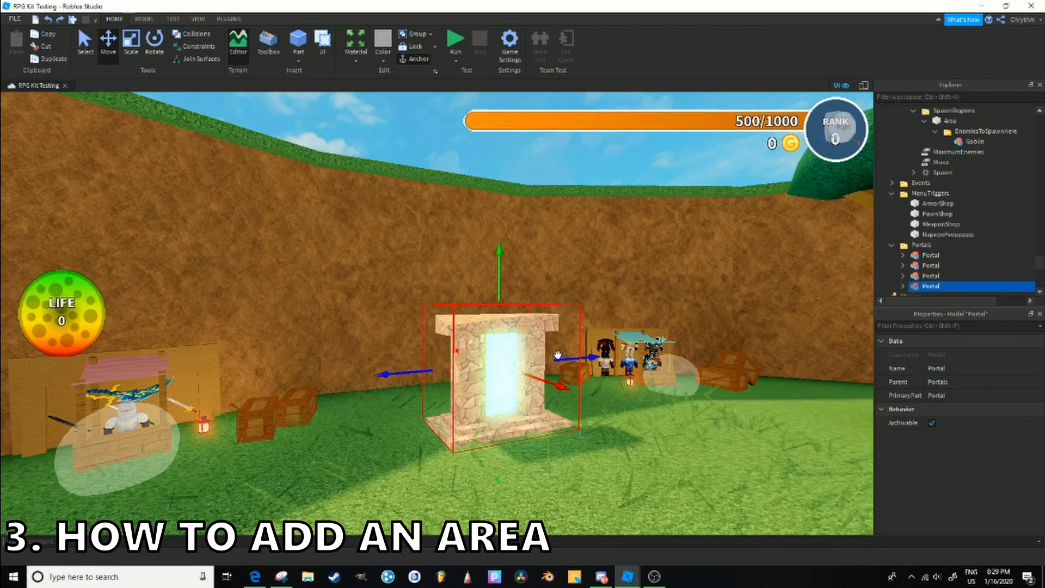
# - Duplicate the stone portal in the starter area, placing the copy beside the original and rotating it into a tilted pose
pyautogui.hotkey('ctrl', 'd')
pyautogui.moveTo(558, 357); pyautogui.dragTo(427, 397)
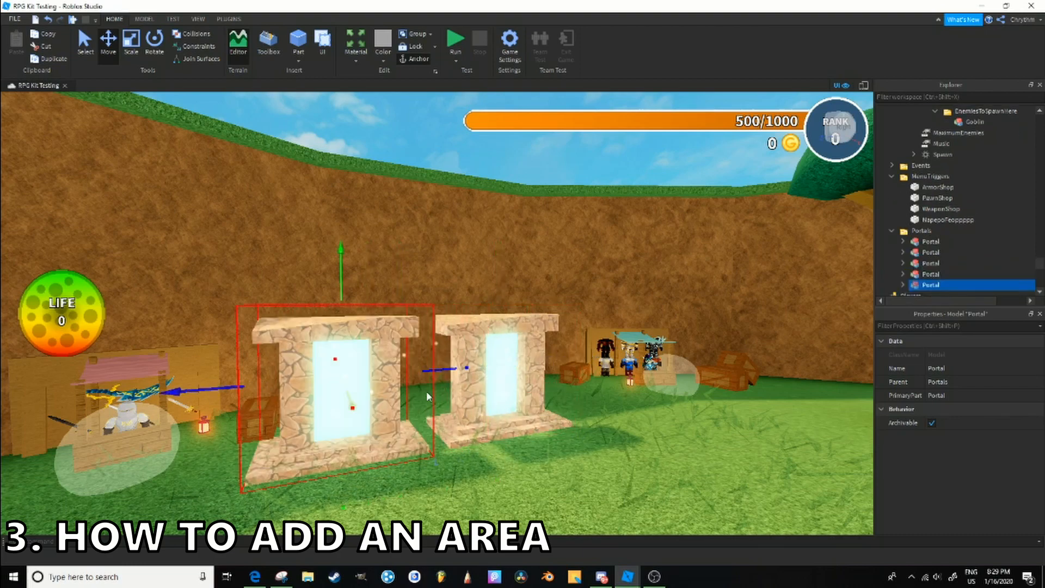
pyautogui.click(155, 53)
pyautogui.moveTo(496, 369); pyautogui.dragTo(496, 368, button='right')
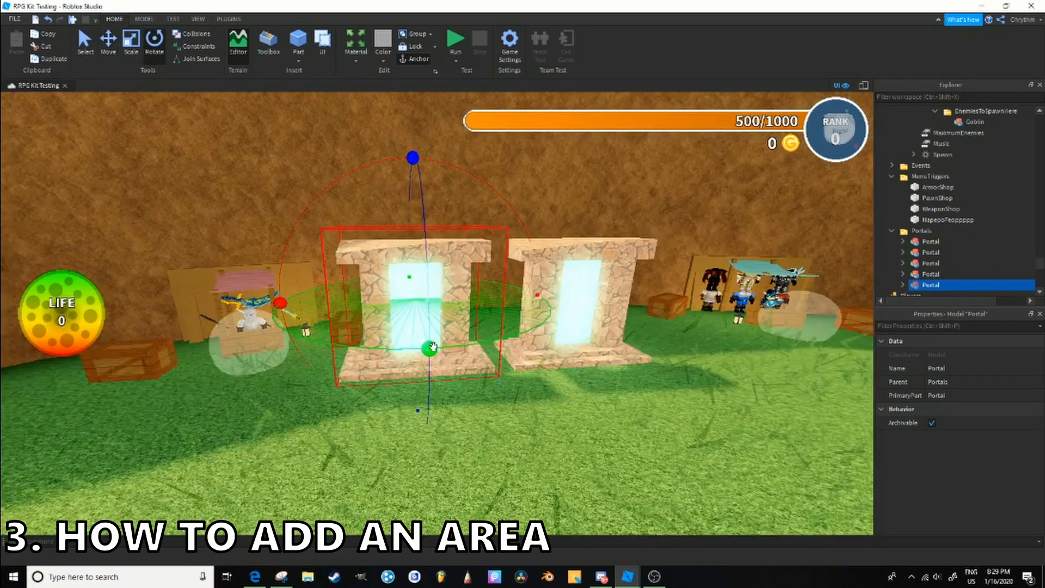
pyautogui.moveTo(433, 347); pyautogui.dragTo(467, 350)
pyautogui.moveTo(415, 159); pyautogui.dragTo(439, 177)
pyautogui.moveTo(273, 317); pyautogui.dragTo(299, 266)
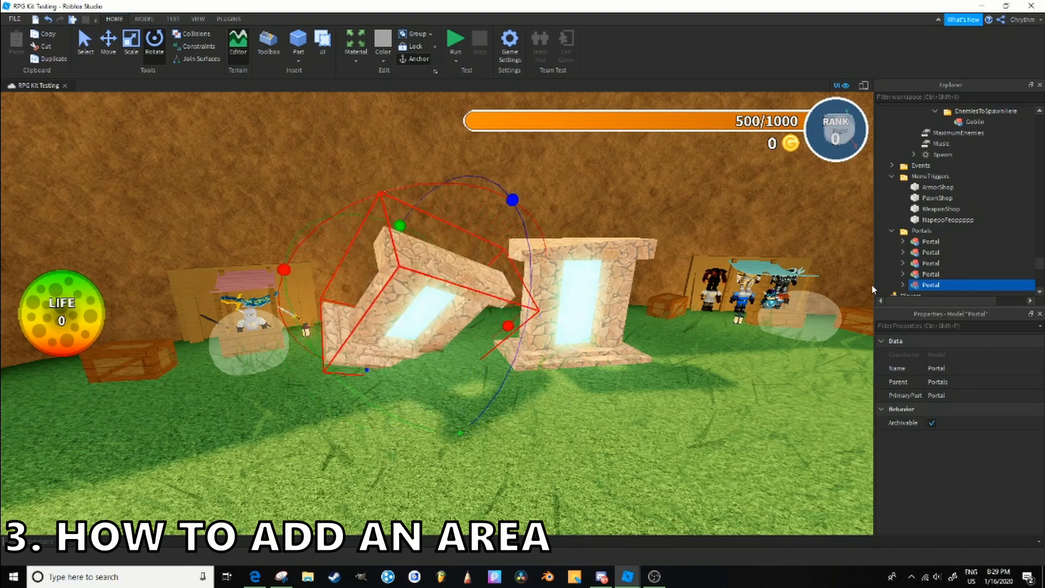
# - Change the material of the copied portal's two pillars, step and StoneTop, and colour its portal surface red
pyautogui.moveTo(519, 244); pyautogui.dragTo(519, 245, button='right')
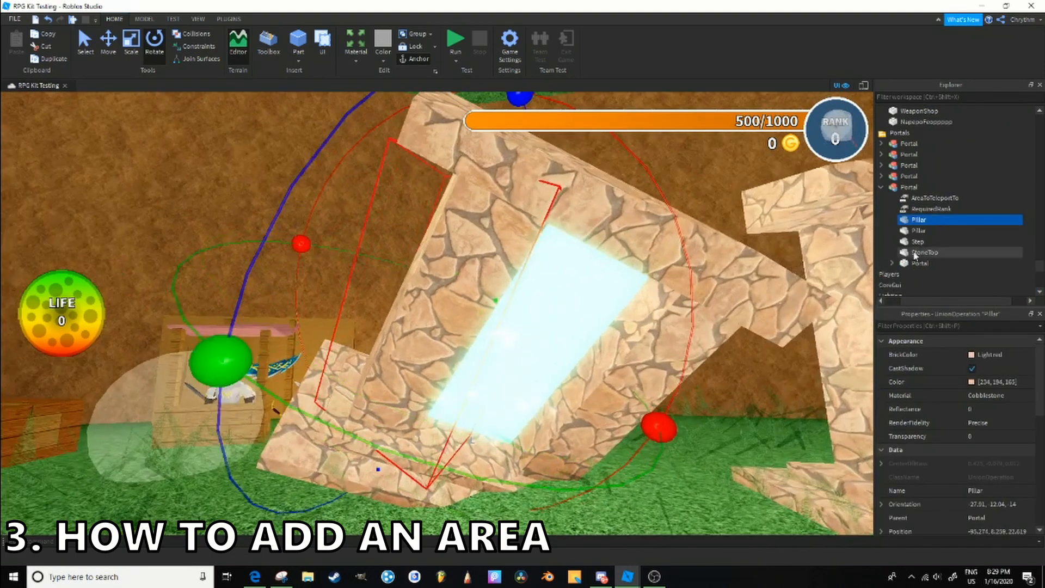
pyautogui.keyDown('shift'); pyautogui.click(926, 238); pyautogui.keyUp('shift')
pyautogui.keyDown('shift'); pyautogui.click(929, 252); pyautogui.keyUp('shift')
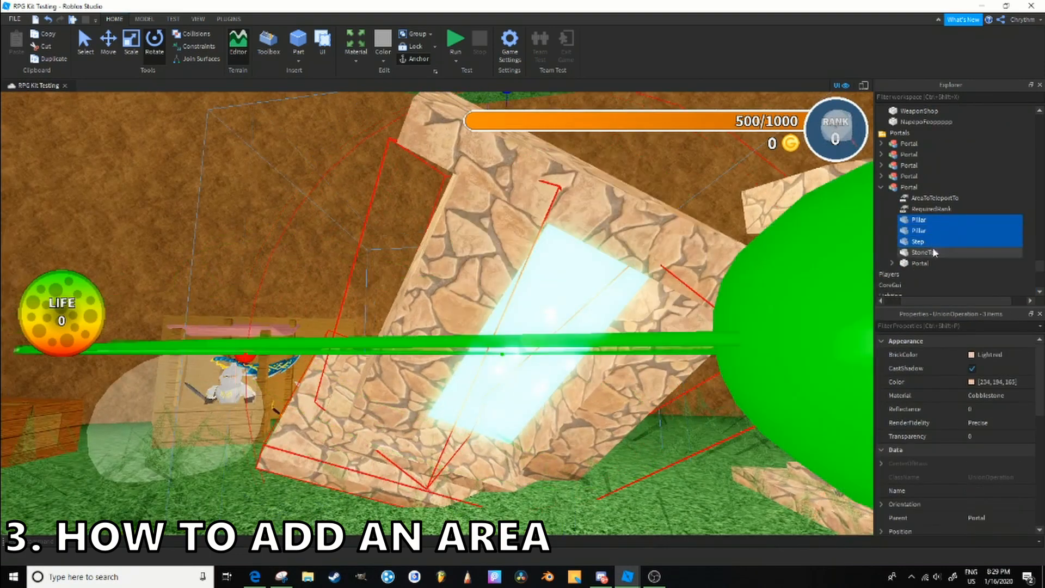
pyautogui.keyDown('shift'); pyautogui.click(933, 261); pyautogui.keyUp('shift')
pyautogui.keyDown('ctrl'); pyautogui.click(933, 262); pyautogui.keyUp('ctrl')
pyautogui.click(353, 56)
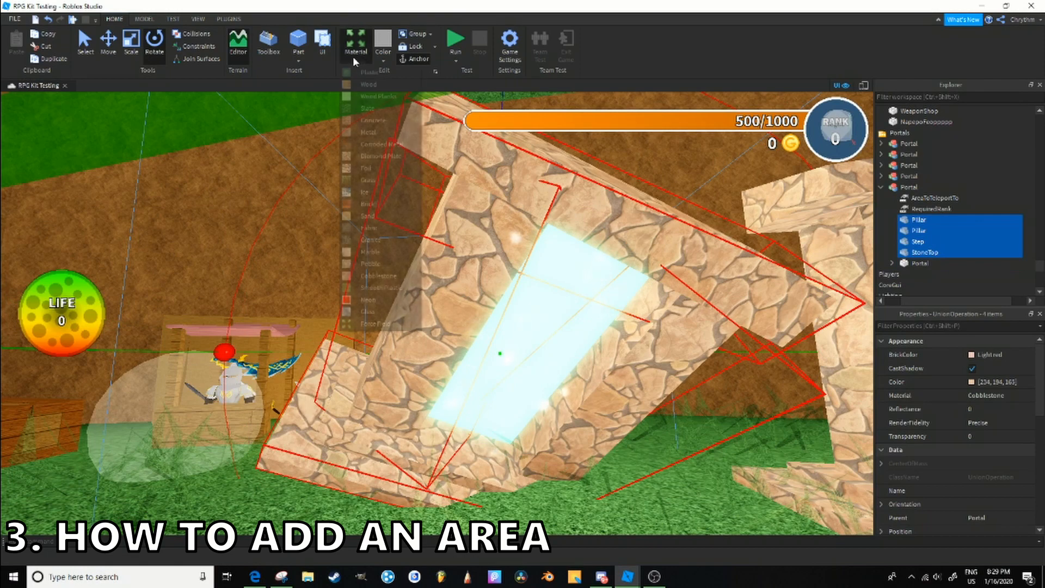
pyautogui.click(396, 172)
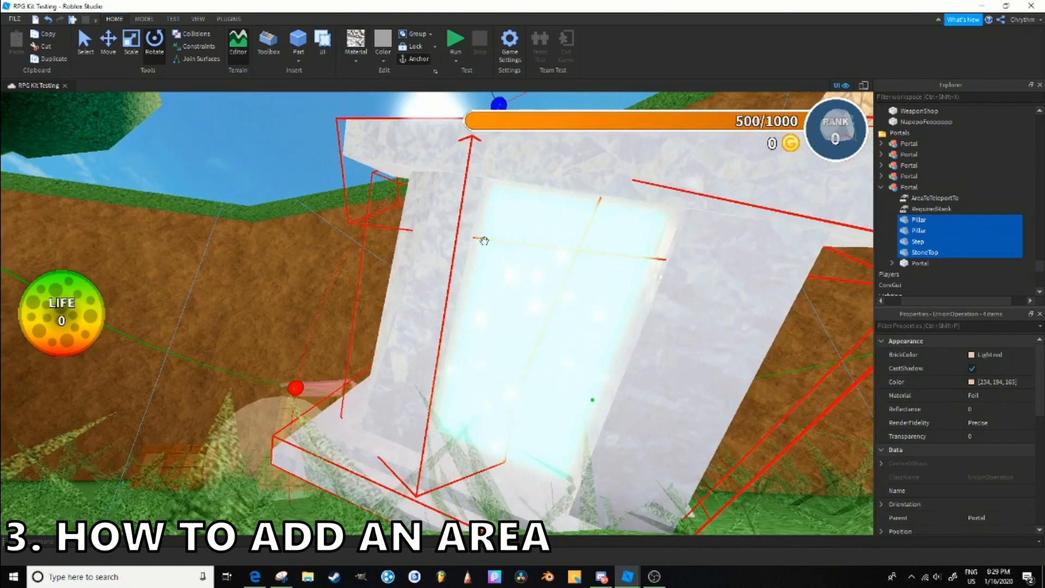
# - Examine the RequiredRank and AreaToTeleportTo values of the copied portal
pyautogui.click(934, 209)
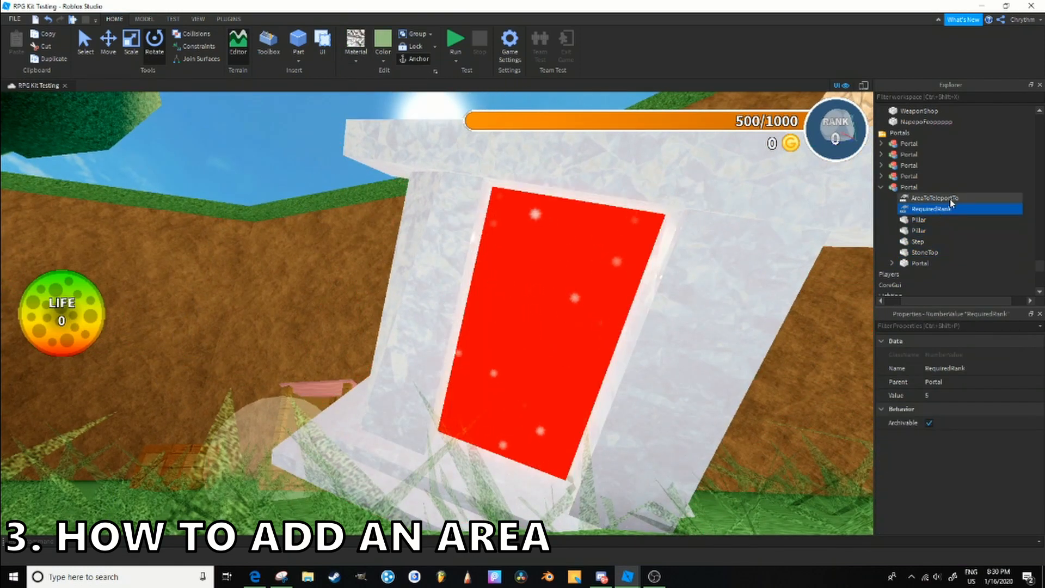
pyautogui.click(950, 198)
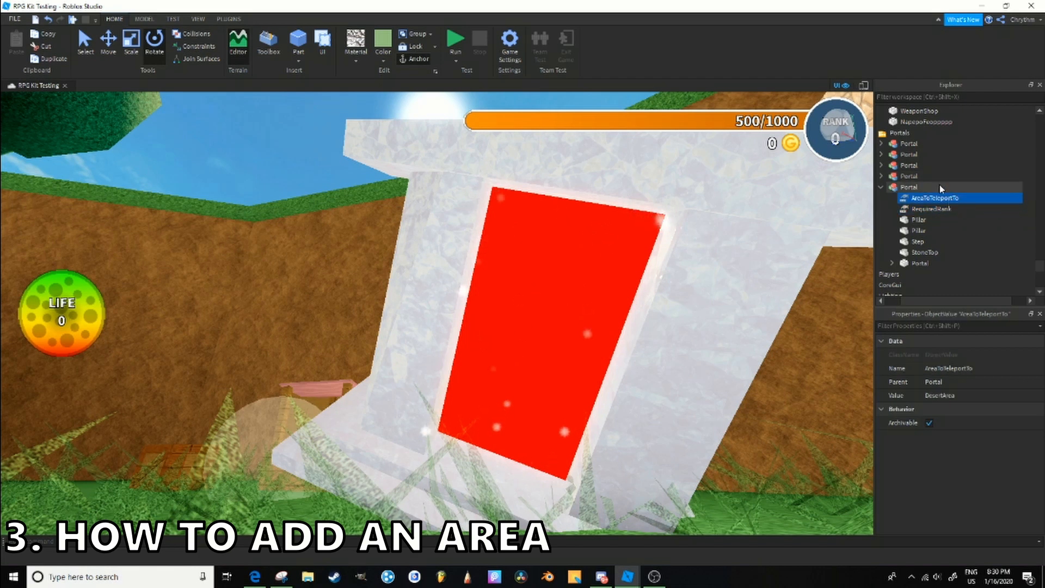
pyautogui.click(950, 211)
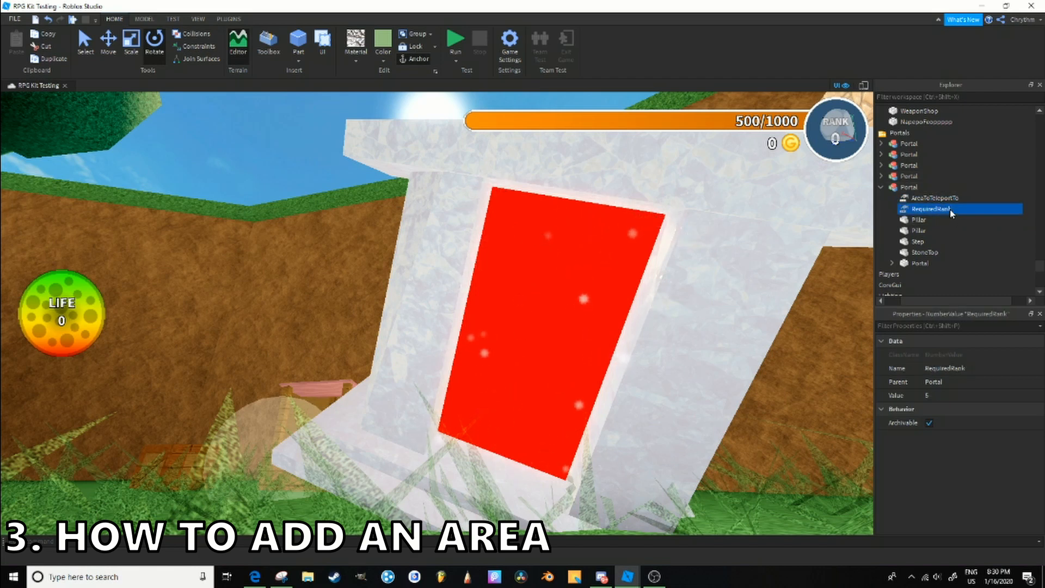
# - Set the copied portal's AreaToTeleportTo value to the new area folder and open its RequiredRank value for editing
pyautogui.click(953, 202)
pyautogui.click(983, 396)
pyautogui.scroll(1, 964, 268)
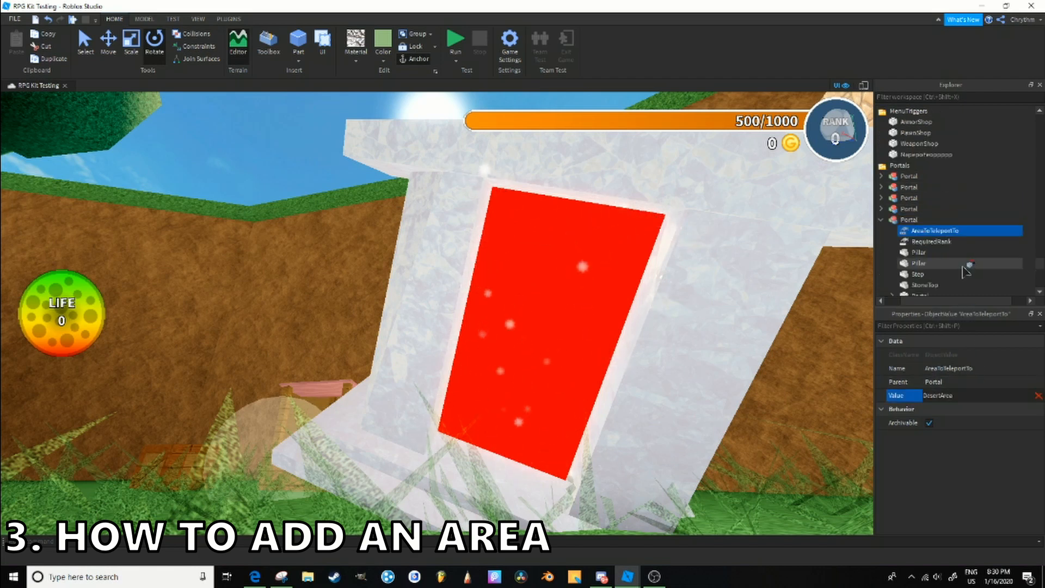
pyautogui.scroll(10, 965, 268)
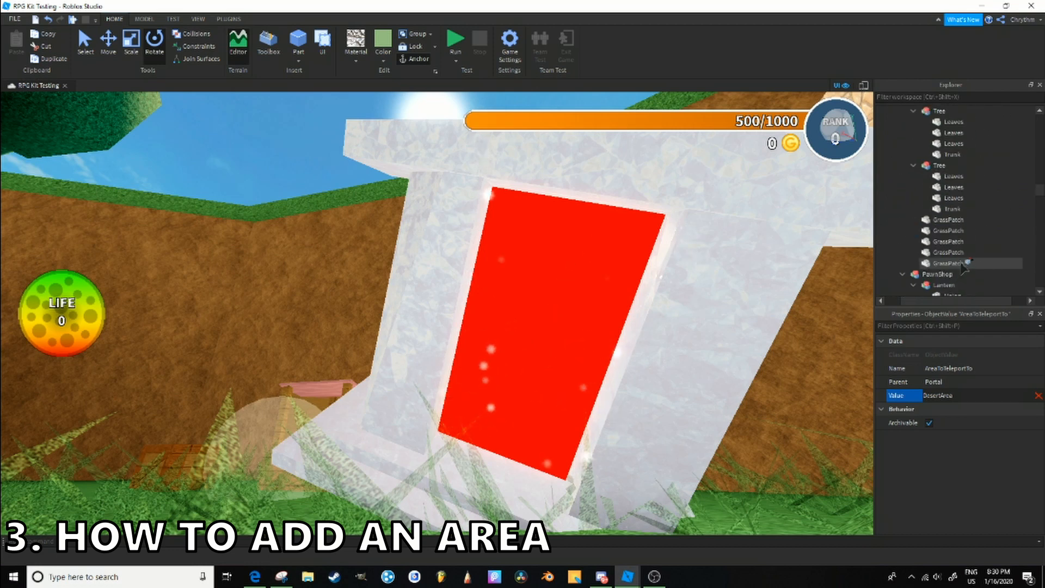
pyautogui.scroll(15, 961, 264)
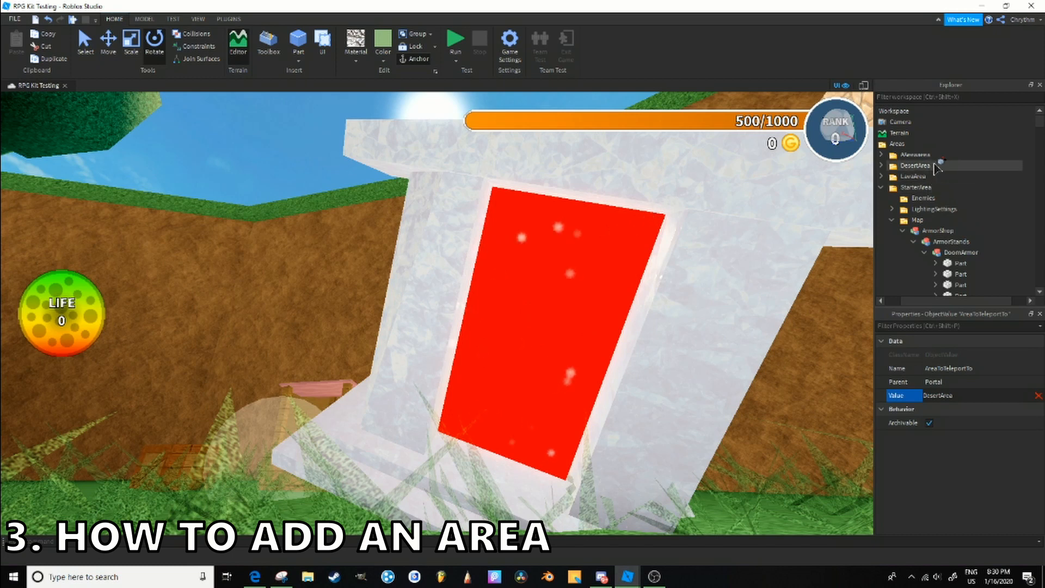
pyautogui.click(935, 155)
pyautogui.click(934, 155)
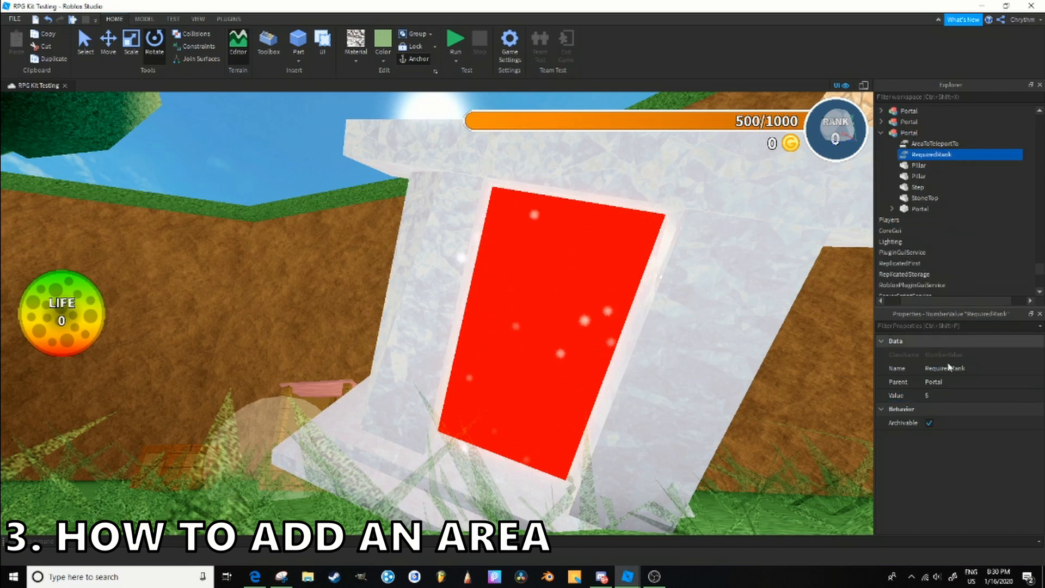
pyautogui.click(946, 398)
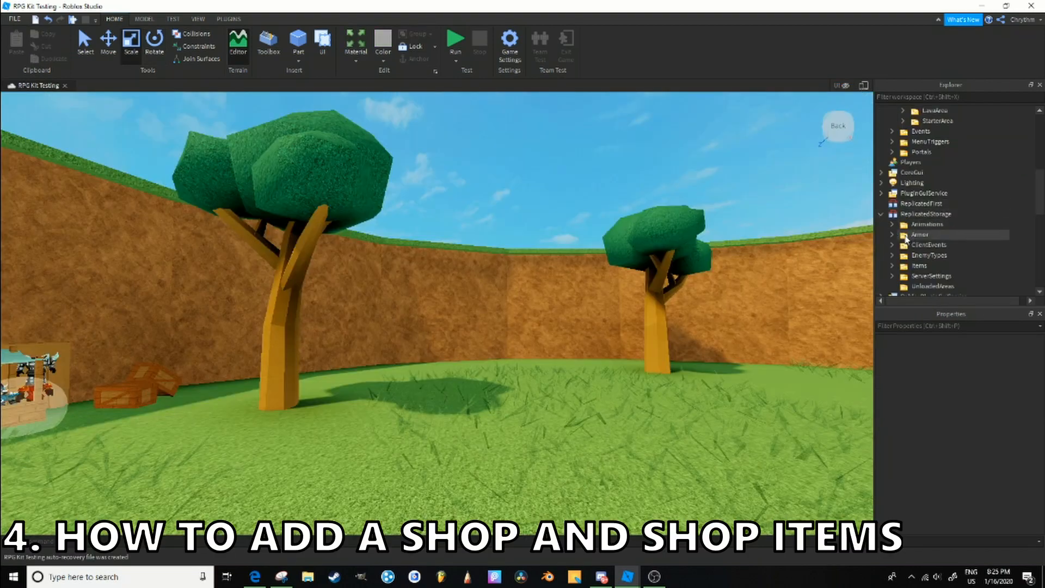
# - Collapse the expanded ServerScriptService and StarterPlayer branches in the Explorer tree
pyautogui.click(881, 215)
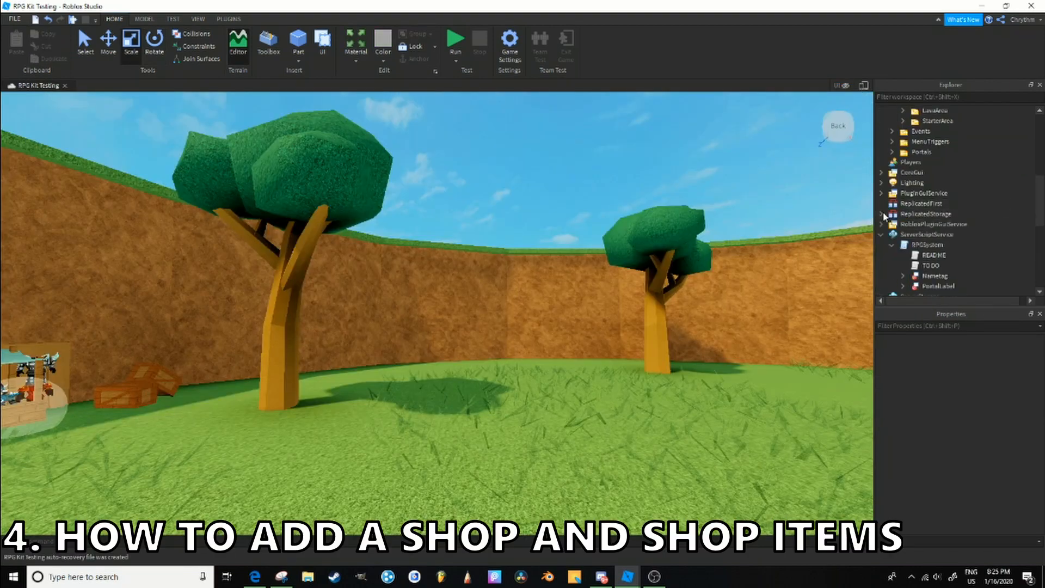
pyautogui.scroll(-3, 883, 216)
pyautogui.click(892, 152)
pyautogui.click(881, 142)
pyautogui.click(881, 152)
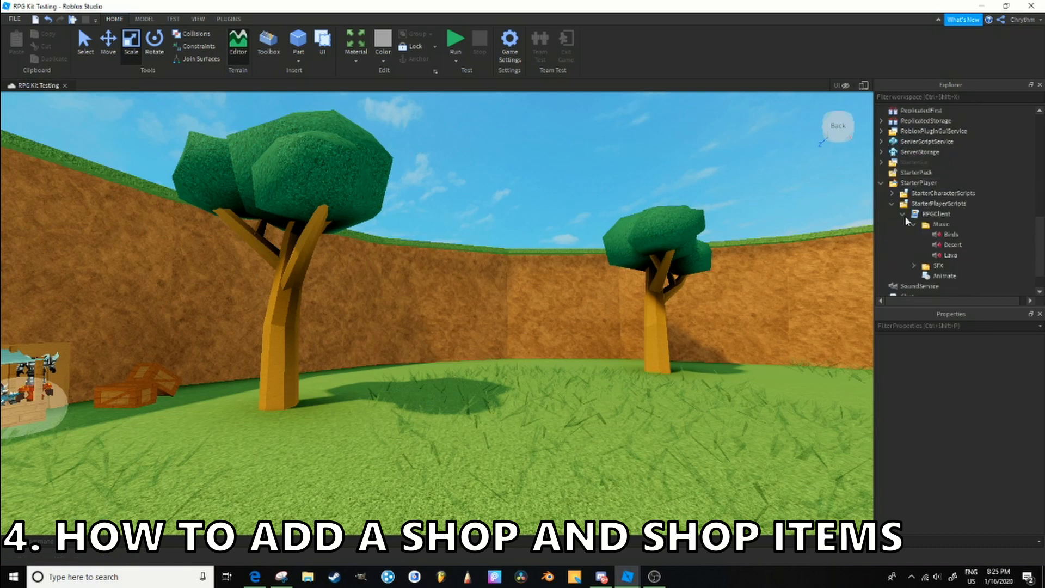
pyautogui.click(913, 225)
pyautogui.click(902, 215)
pyautogui.click(892, 235)
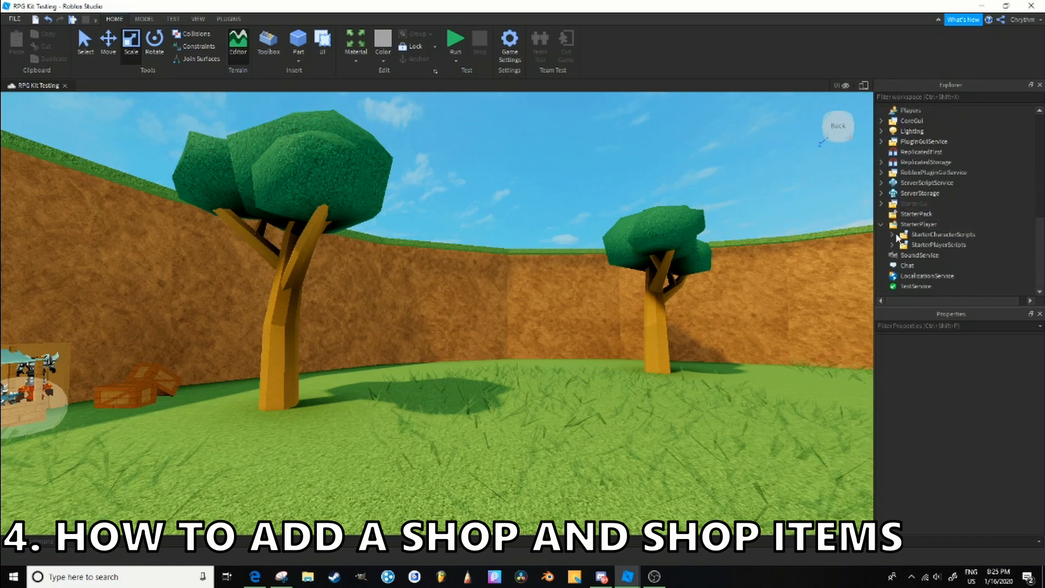
pyautogui.click(881, 225)
# - Show the game UI in the viewport and expand StarterGui's GameUI down to the shops in its Menus frame
pyautogui.click(846, 86)
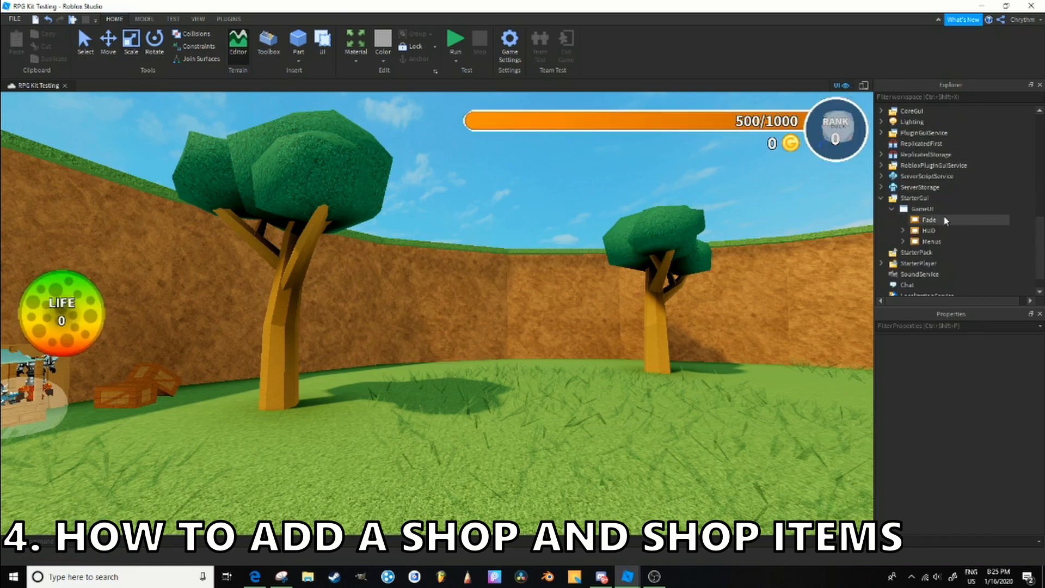
pyautogui.click(946, 220)
pyautogui.moveTo(935, 241); pyautogui.dragTo(907, 242)
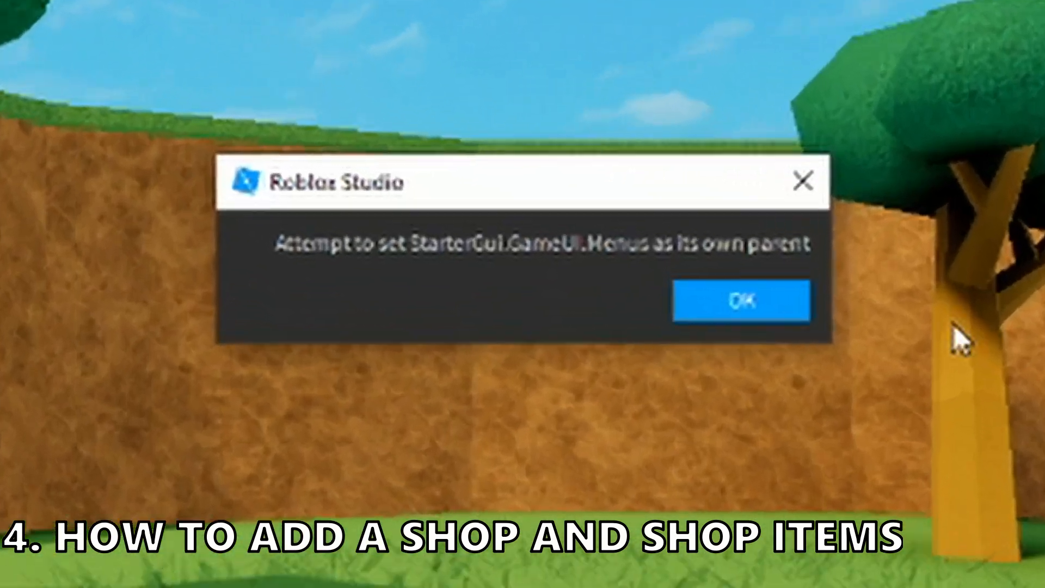
pyautogui.click(646, 298)
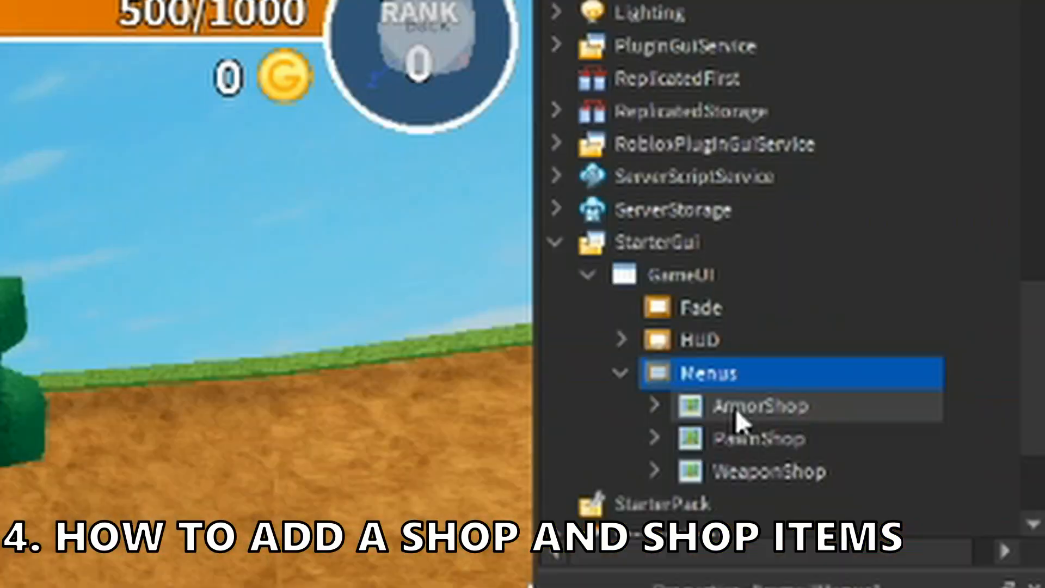
# - Duplicate the WeaponShop inside GameUI's Menus frame
pyautogui.scroll(-1, 737, 419)
pyautogui.scroll(-1, 737, 427)
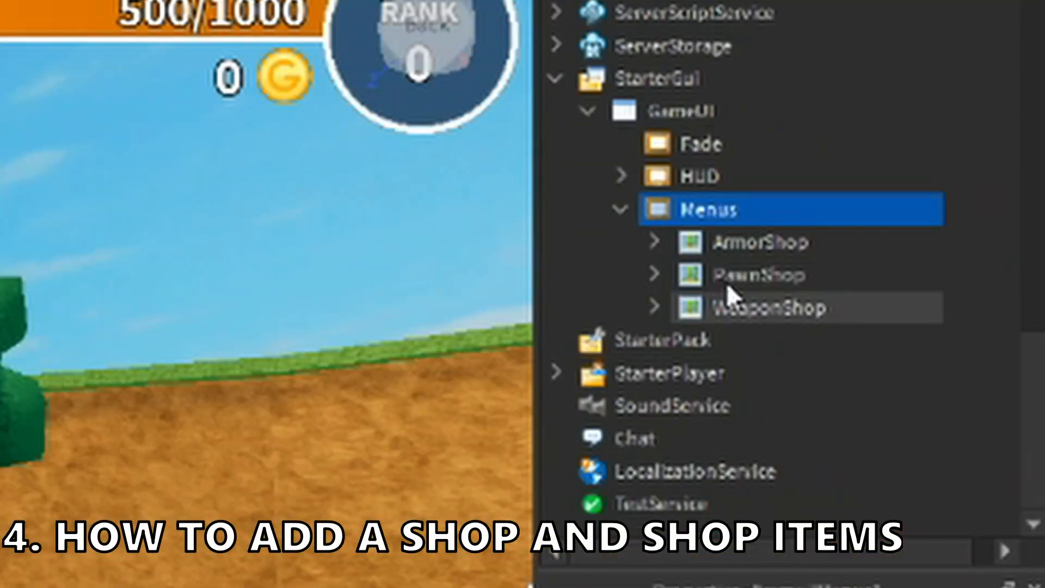
pyautogui.click(706, 312)
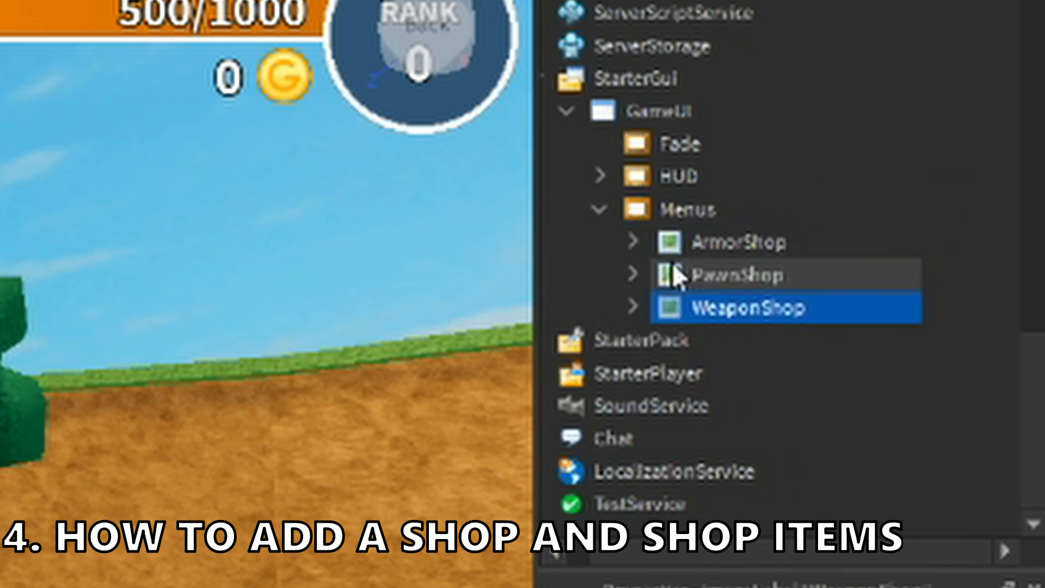
pyautogui.click(670, 280)
pyautogui.click(719, 308)
pyautogui.click(725, 254)
pyautogui.click(761, 276)
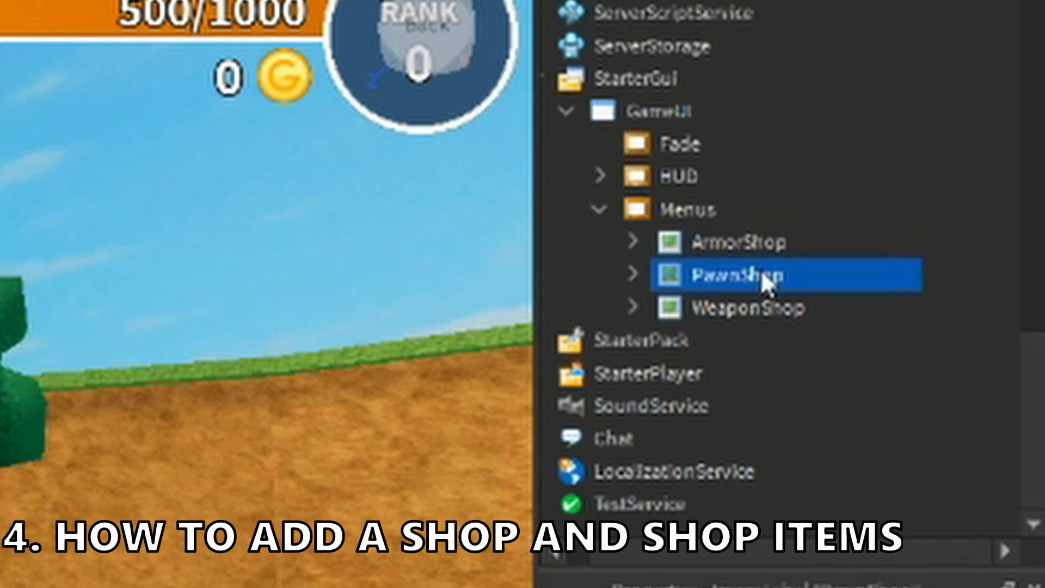
pyautogui.click(757, 308)
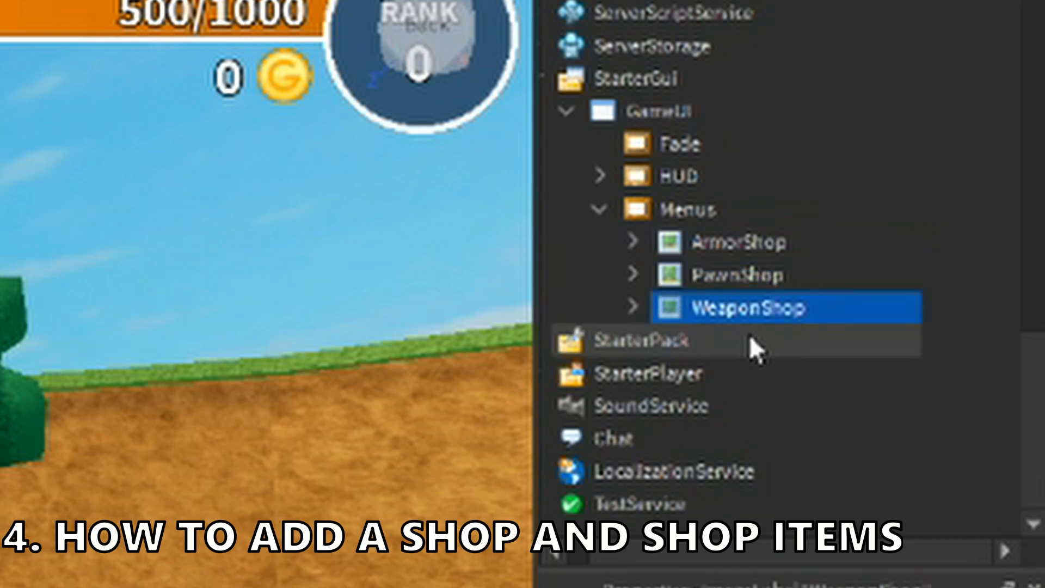
pyautogui.hotkey('ctrl', 'd')
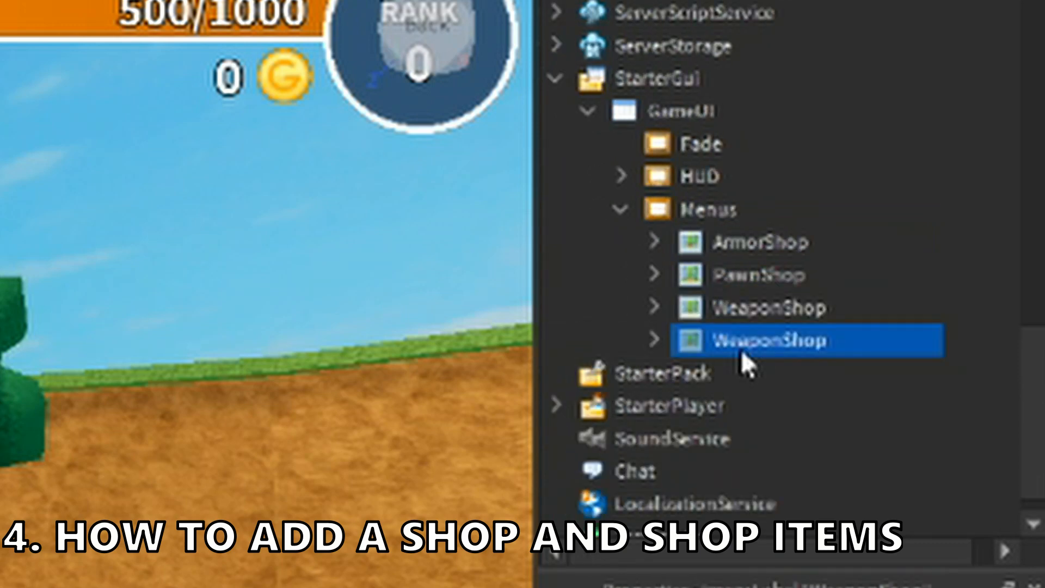
# - Rename the duplicated WeaponShop as NapepoFeoppppp
pyautogui.press('F2')
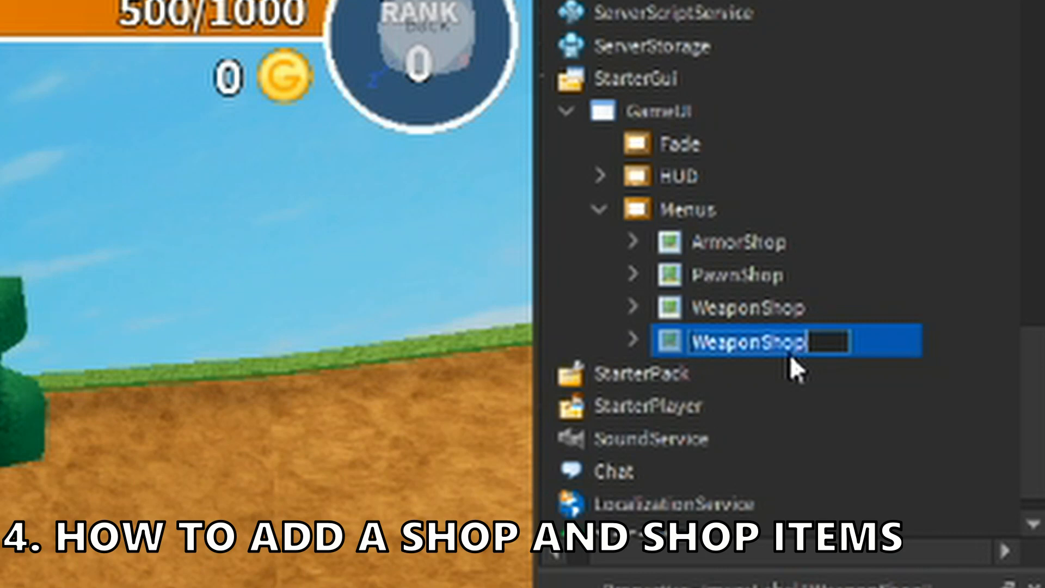
pyautogui.press('BackSpace')
pyautogui.write('N')
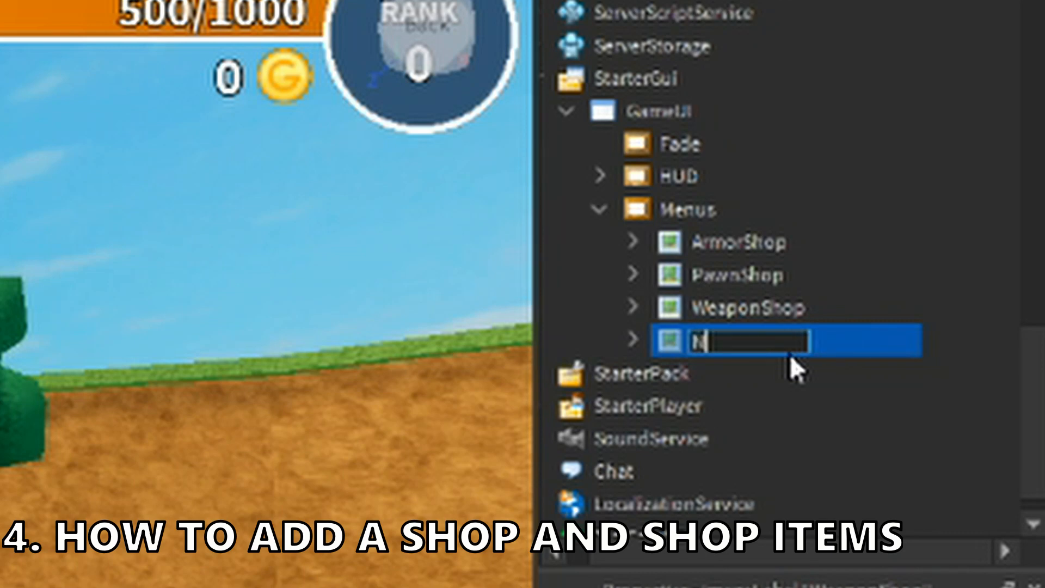
pyautogui.write('apepoFeoppp')
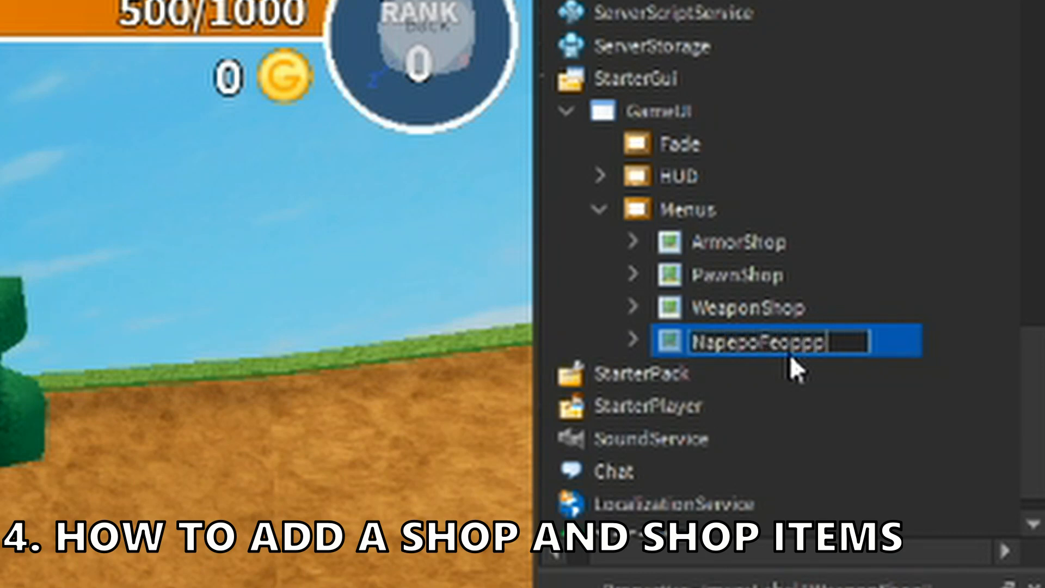
pyautogui.write('pp')
pyautogui.press('Return')
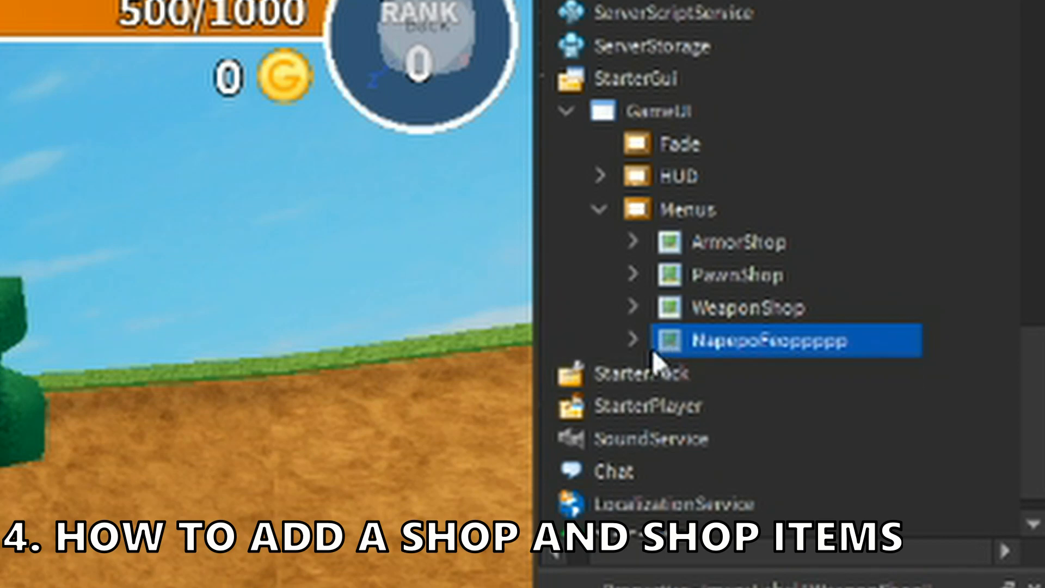
# - Set the Text of the new shop's Title label to "-eetepATPEpTe-"
pyautogui.click(633, 340)
pyautogui.scroll(-4, 628, 344)
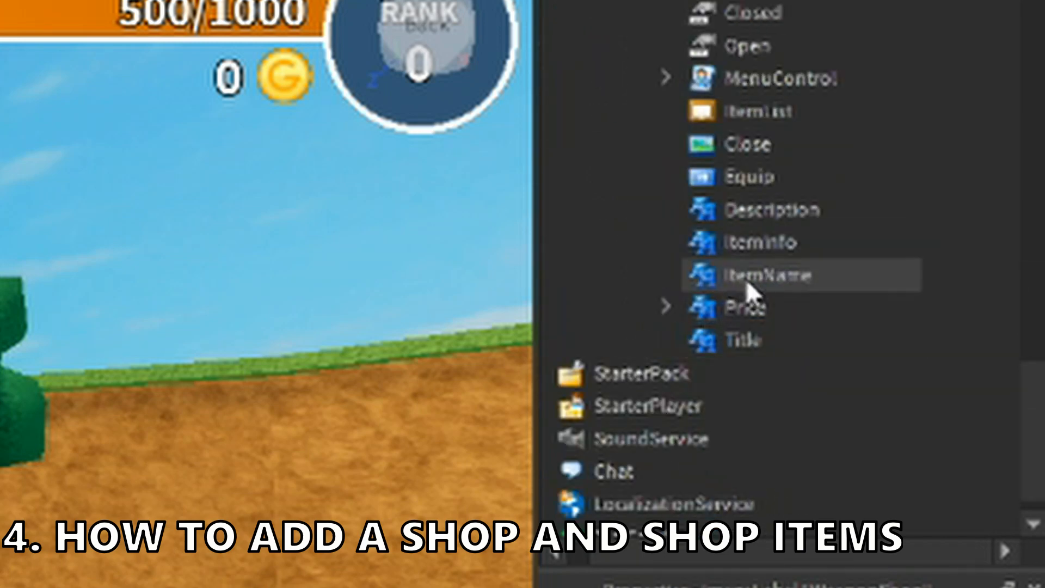
pyautogui.click(807, 354)
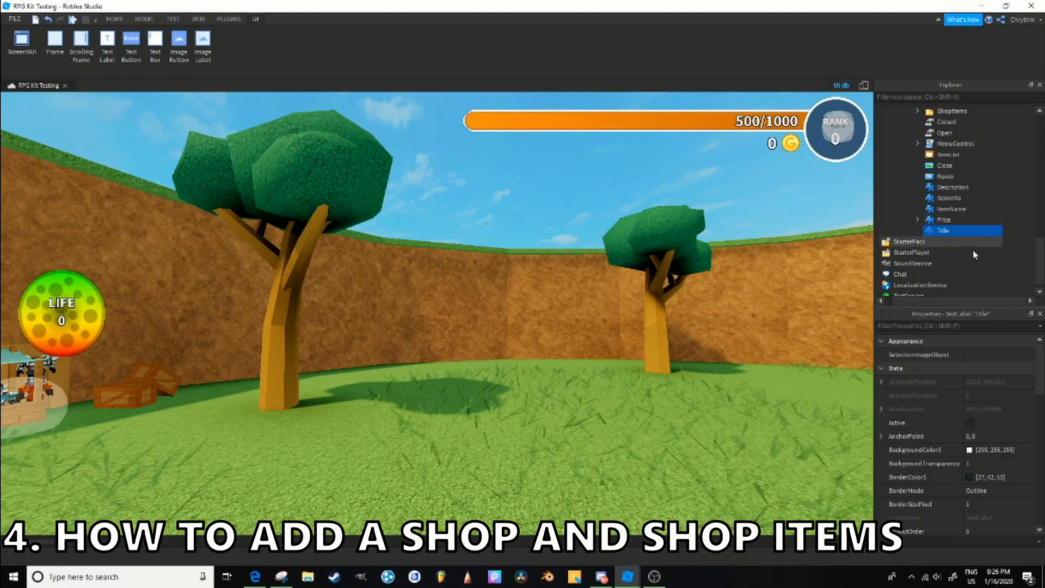
pyautogui.scroll(-5, 980, 424)
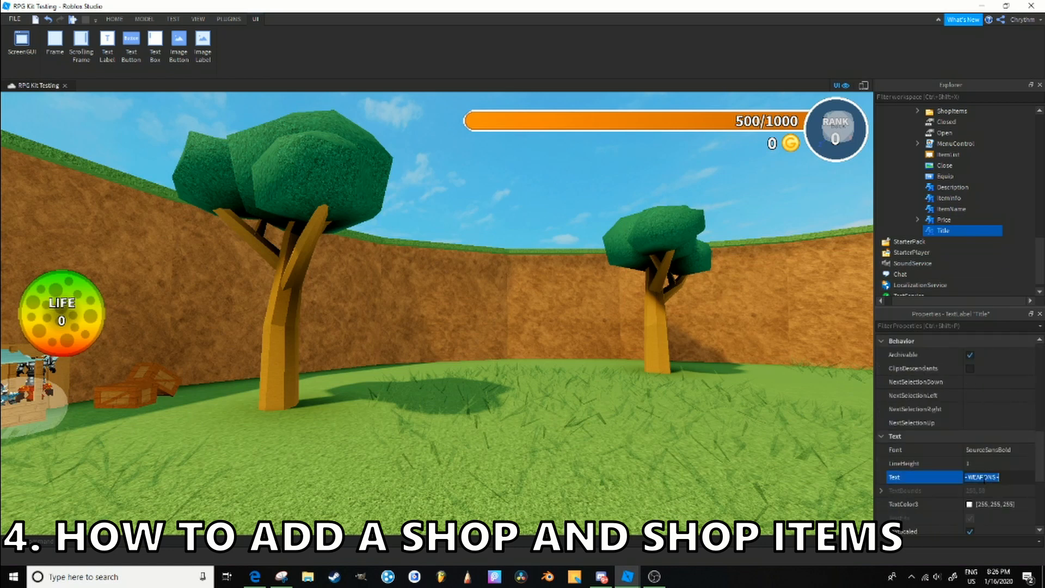
pyautogui.write('eetep')
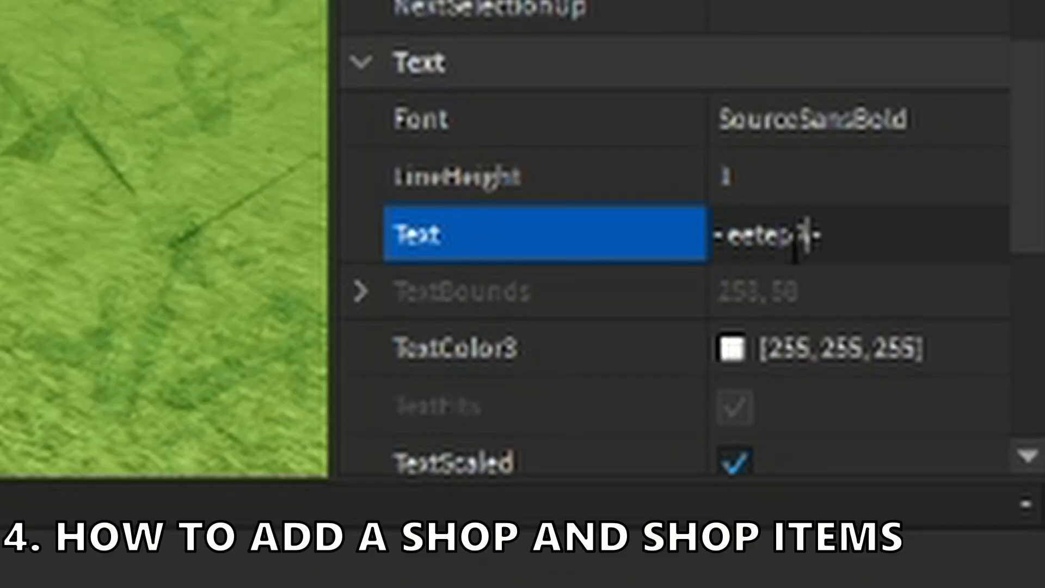
pyautogui.write('ATPEpTe-')
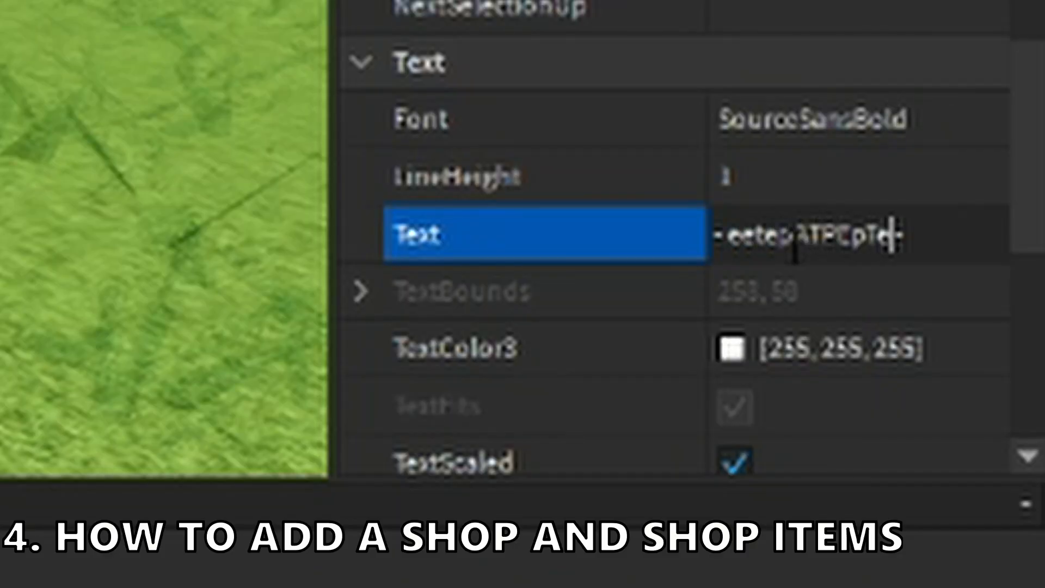
pyautogui.press('Return')
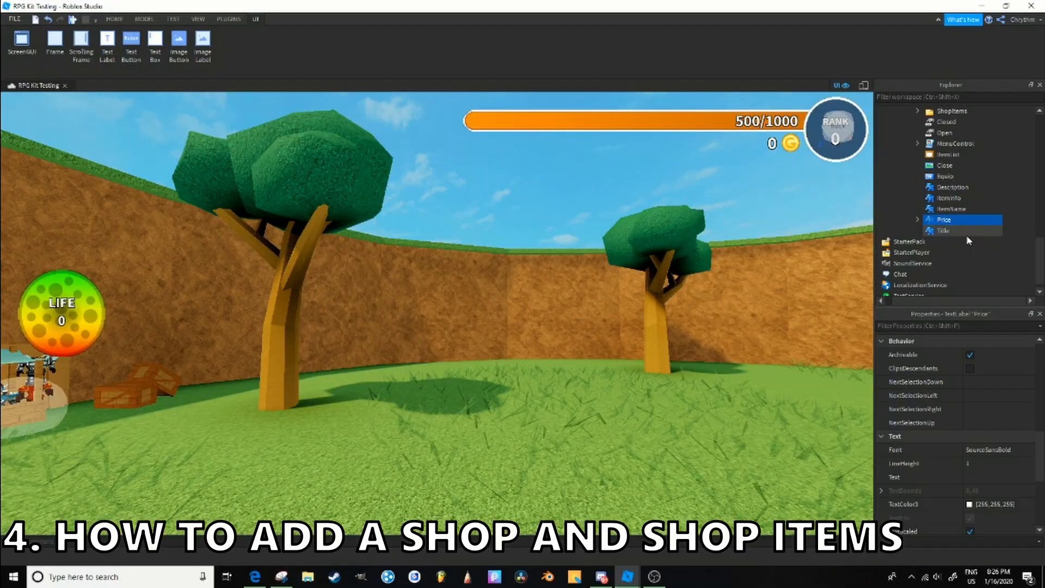
# - Look over the new shop's Title, ItemName, ItemInfo, Description and Equip elements
pyautogui.click(967, 229)
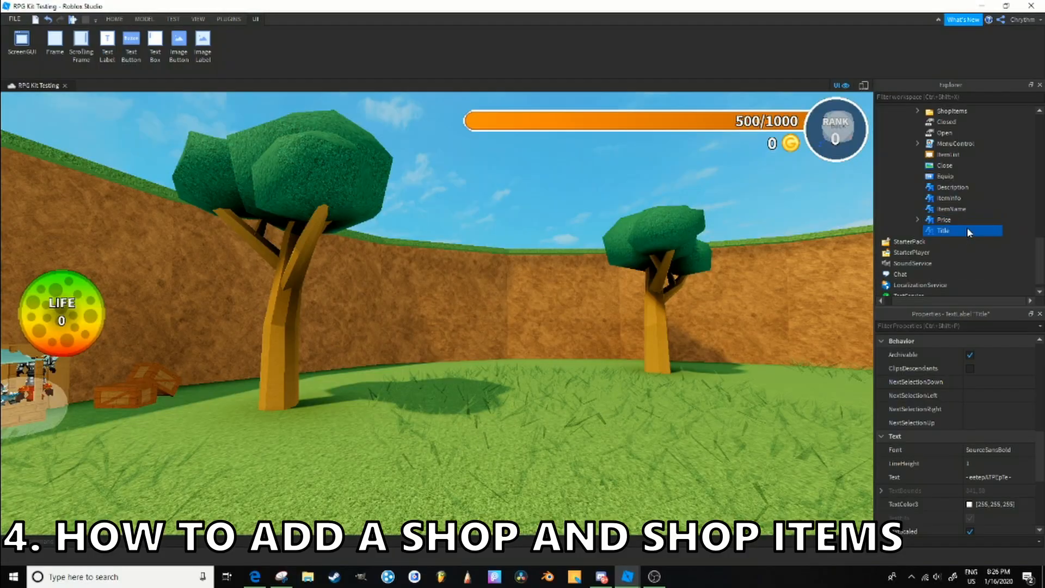
pyautogui.click(967, 209)
pyautogui.click(968, 198)
pyautogui.click(968, 188)
pyautogui.click(969, 178)
pyautogui.scroll(4, 971, 180)
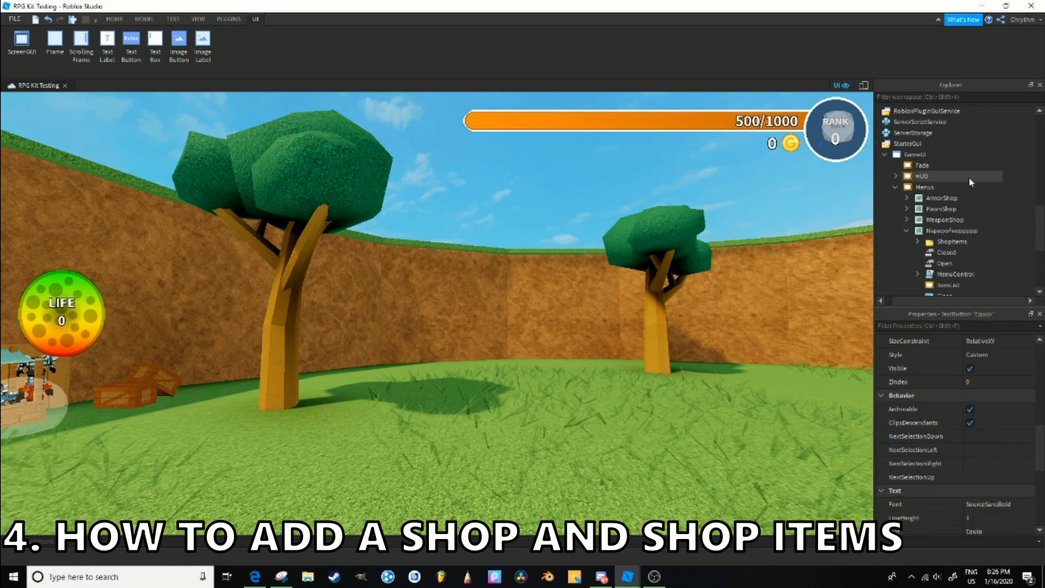
# - Delete the item folders from Beginner Staff through Shadow Sword in the new shop's ShopItems folder
pyautogui.click(918, 242)
pyautogui.scroll(-5, 941, 212)
pyautogui.scroll(3, 947, 209)
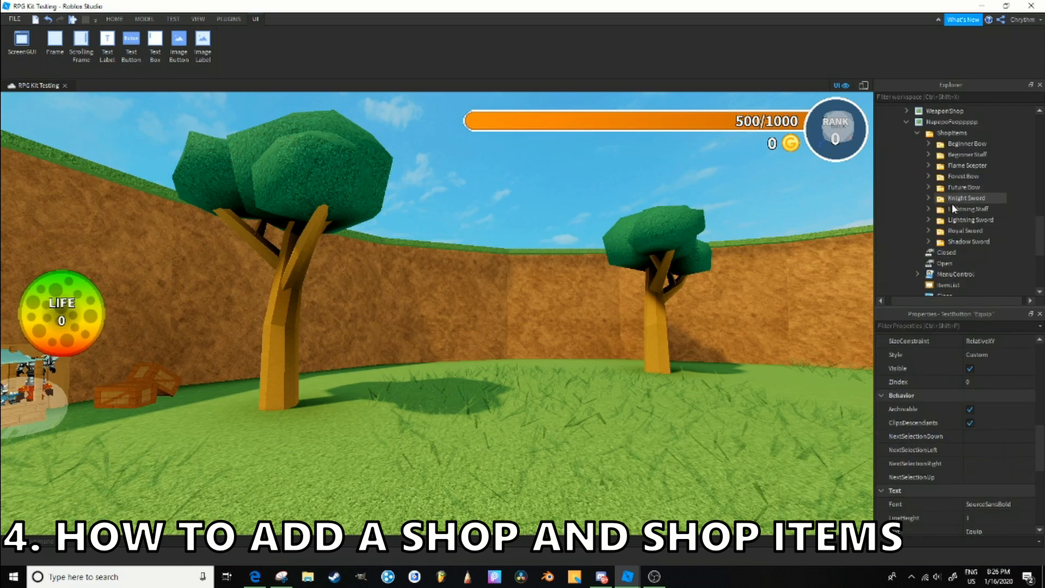
pyautogui.click(966, 155)
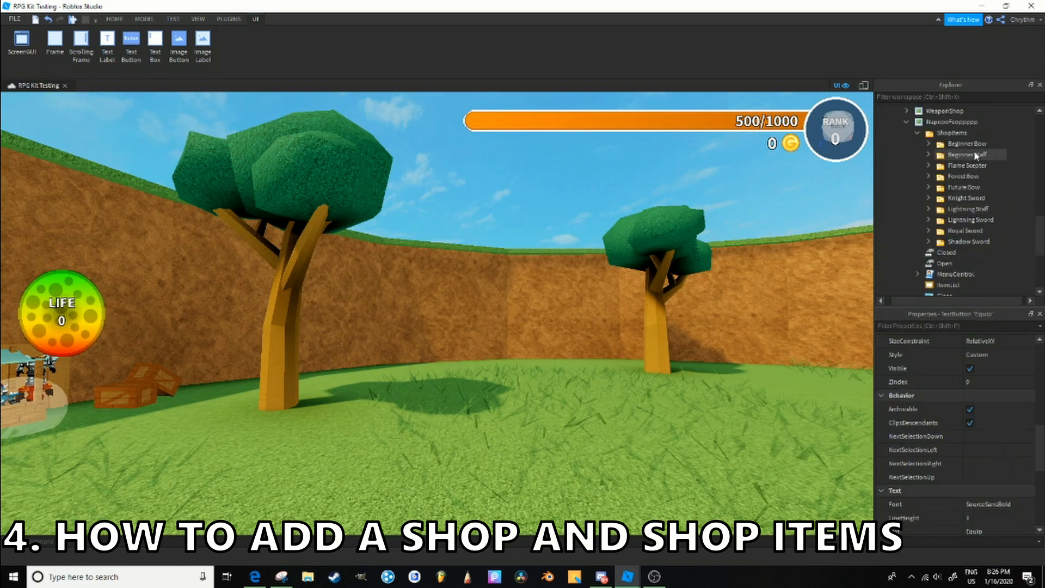
pyautogui.keyDown('shift'); pyautogui.click(971, 241); pyautogui.keyUp('shift')
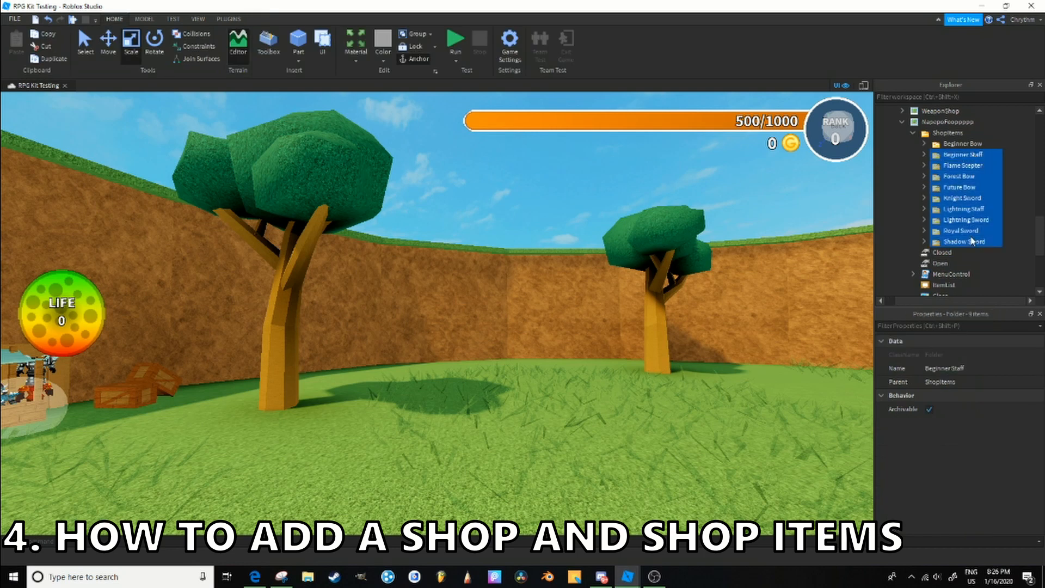
# - Expand the Beginner Bow folder in the new shop's ShopItems and examine its Description, ItemType and TextColor values
pyautogui.click(955, 144)
pyautogui.click(925, 144)
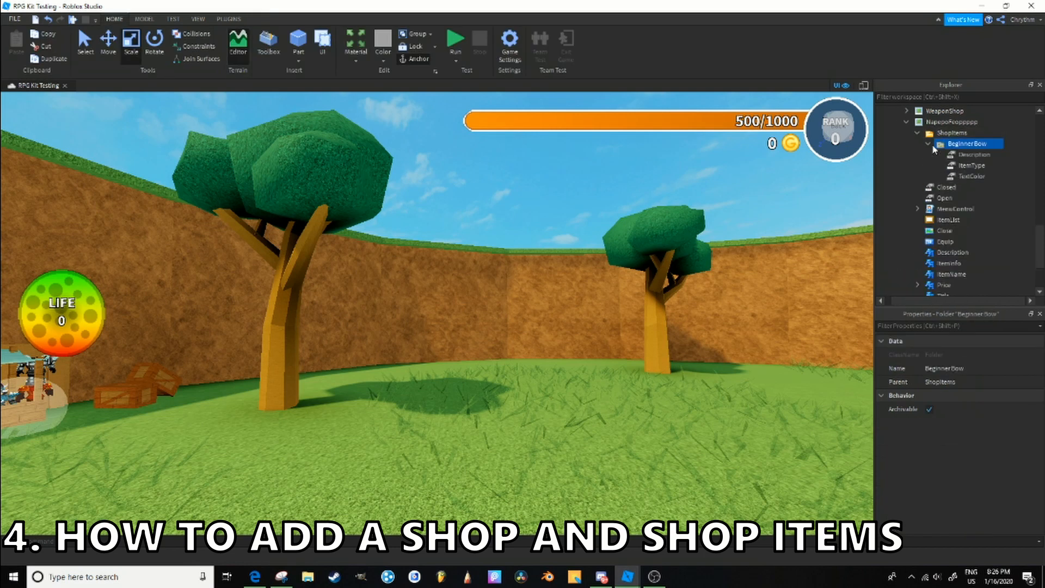
pyautogui.click(961, 155)
pyautogui.click(977, 166)
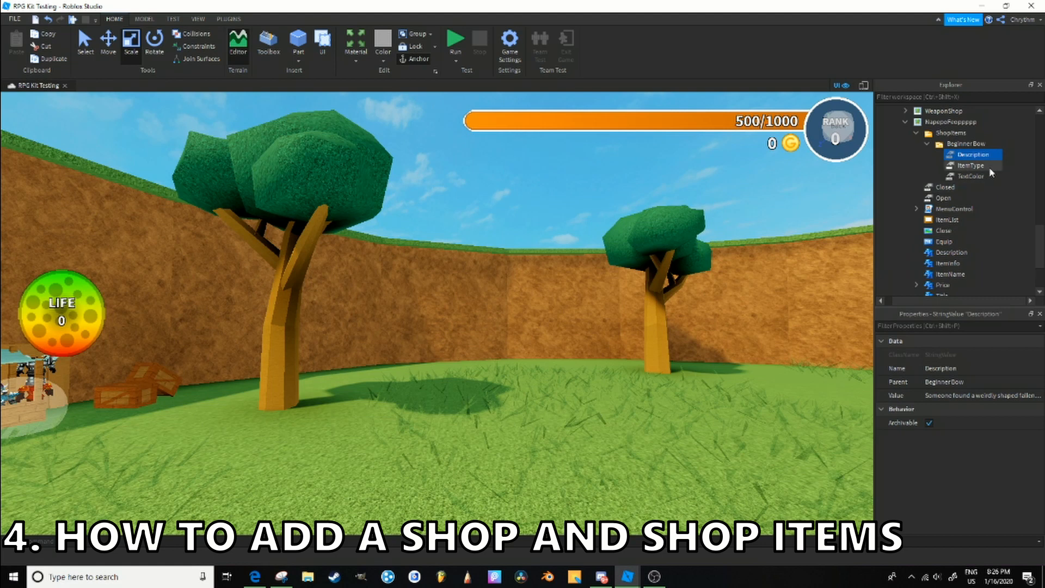
pyautogui.click(983, 177)
pyautogui.click(983, 155)
pyautogui.click(983, 176)
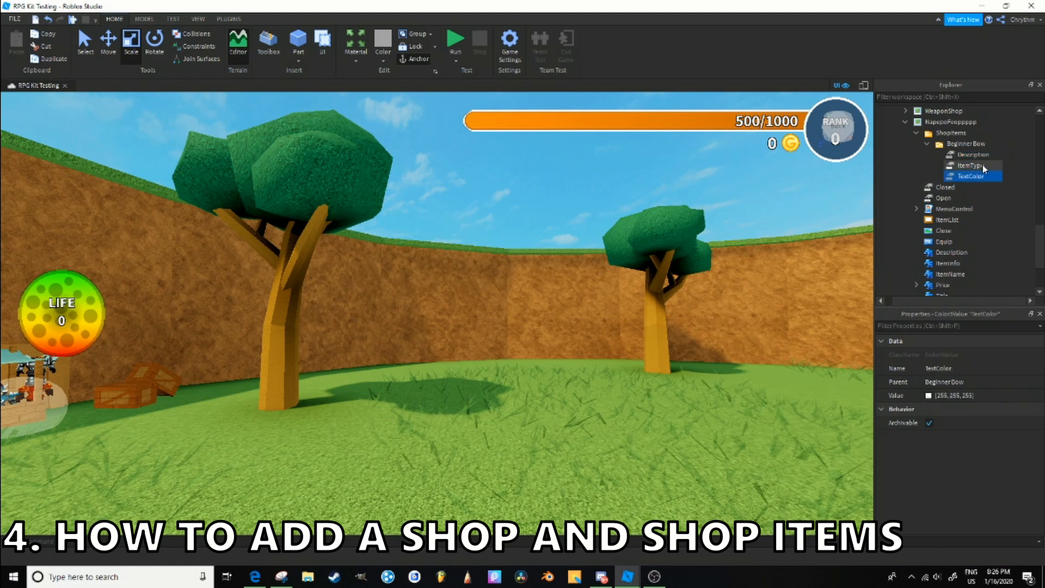
pyautogui.click(983, 165)
pyautogui.click(987, 144)
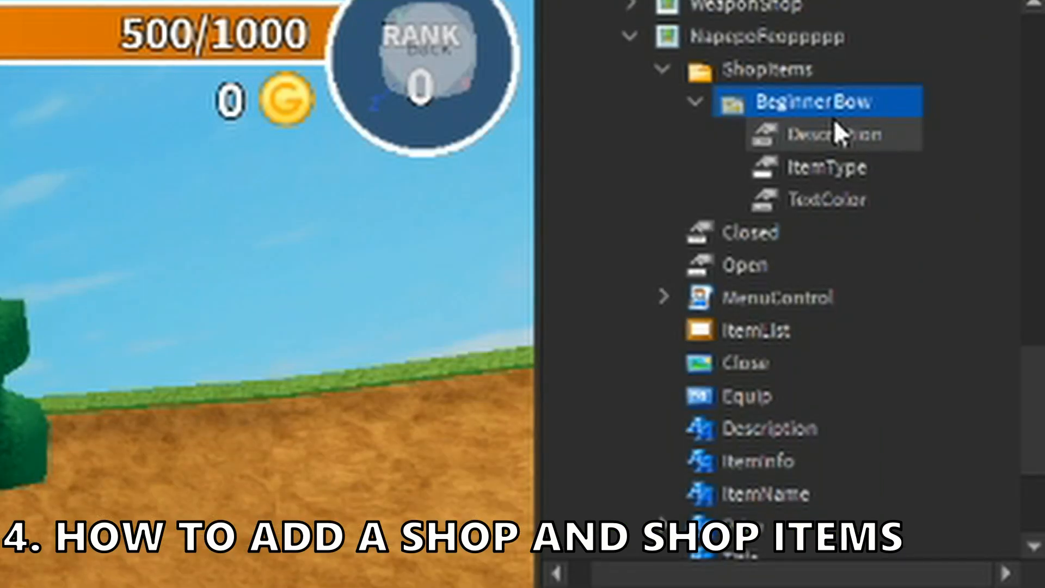
# - Locate the matching Beginner Bow tool in the Items folder of ReplicatedStorage
pyautogui.scroll(-3, 835, 119)
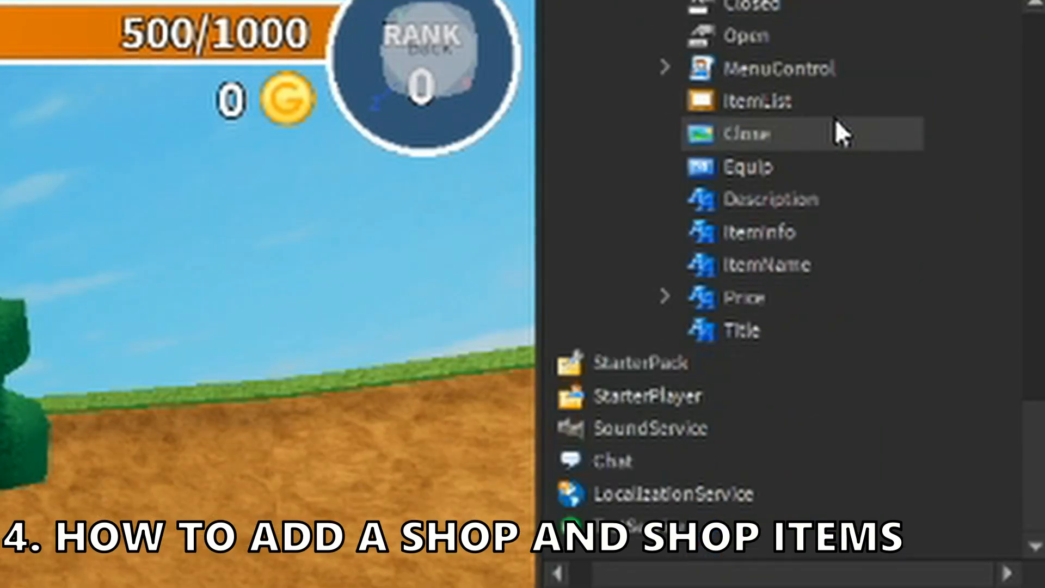
pyautogui.scroll(7, 775, 251)
pyautogui.scroll(-2, 841, 408)
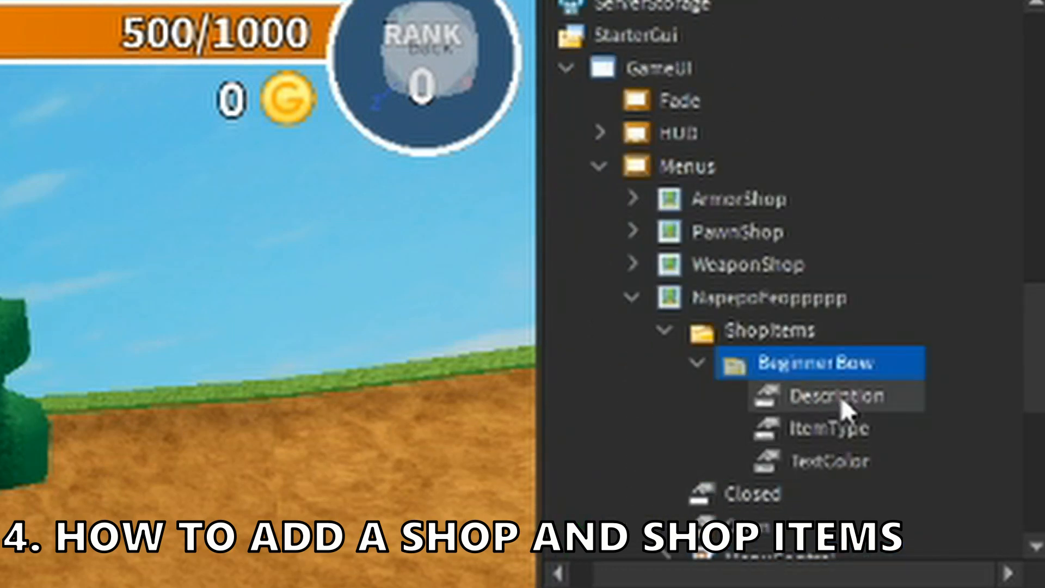
pyautogui.scroll(5, 779, 359)
pyautogui.click(675, 402)
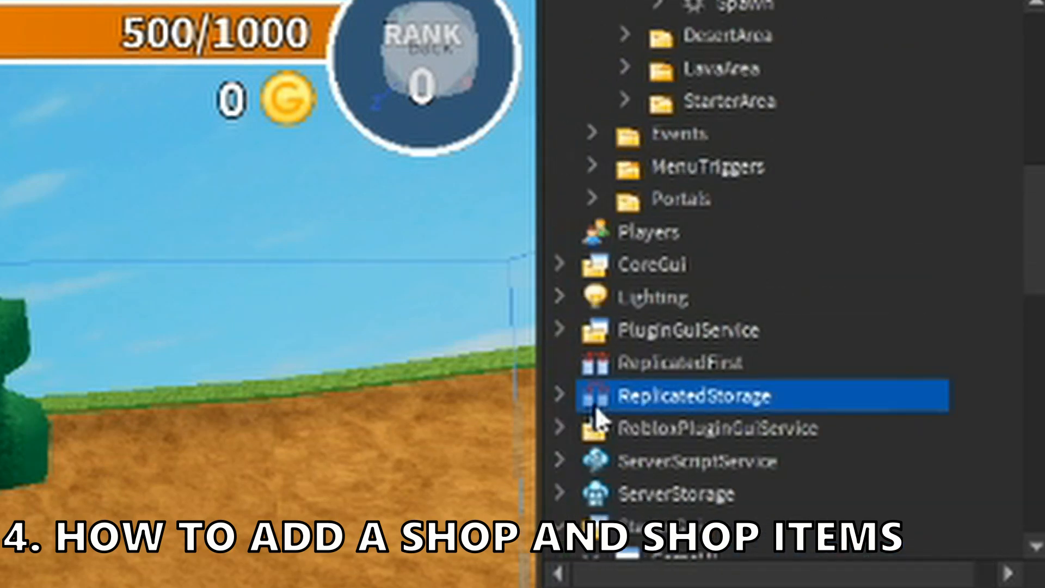
pyautogui.click(559, 396)
pyautogui.scroll(-3, 611, 435)
pyautogui.click(606, 364)
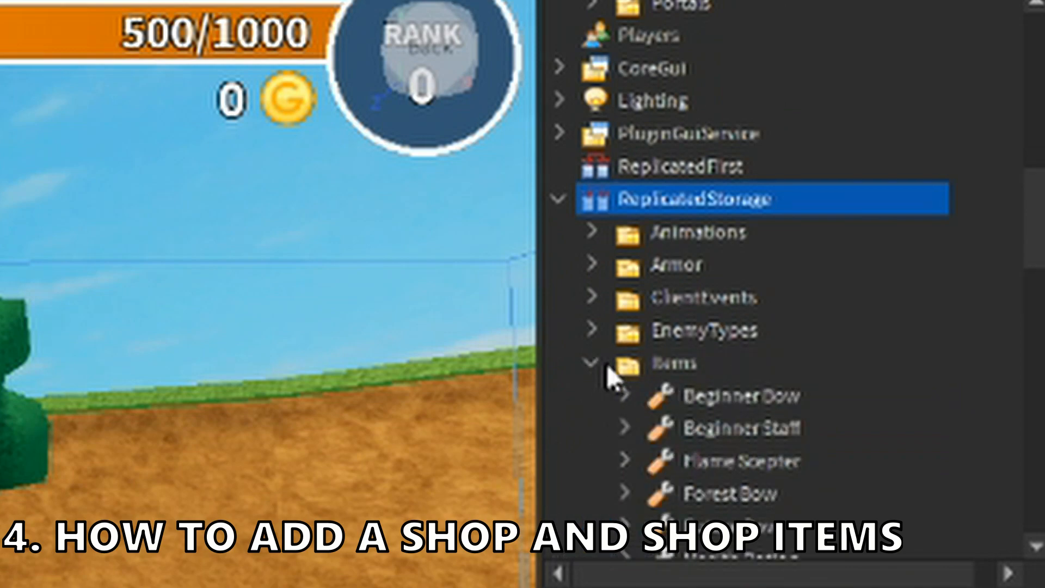
pyautogui.scroll(-3, 769, 210)
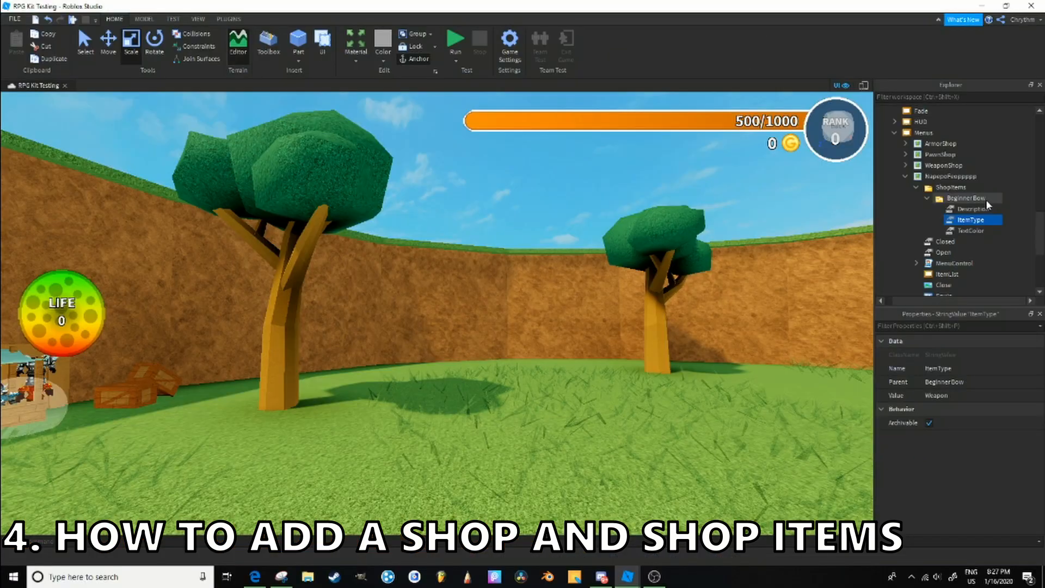
# - Review the Beginner Bow shop item's ItemType and Description, and explore the colour choices for its TextColor value
pyautogui.click(974, 209)
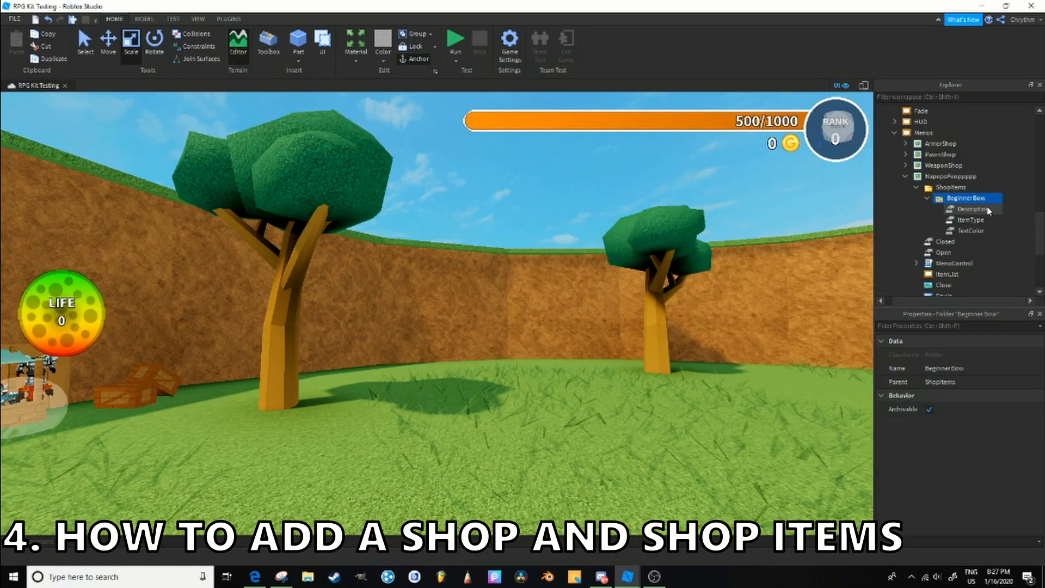
pyautogui.click(984, 220)
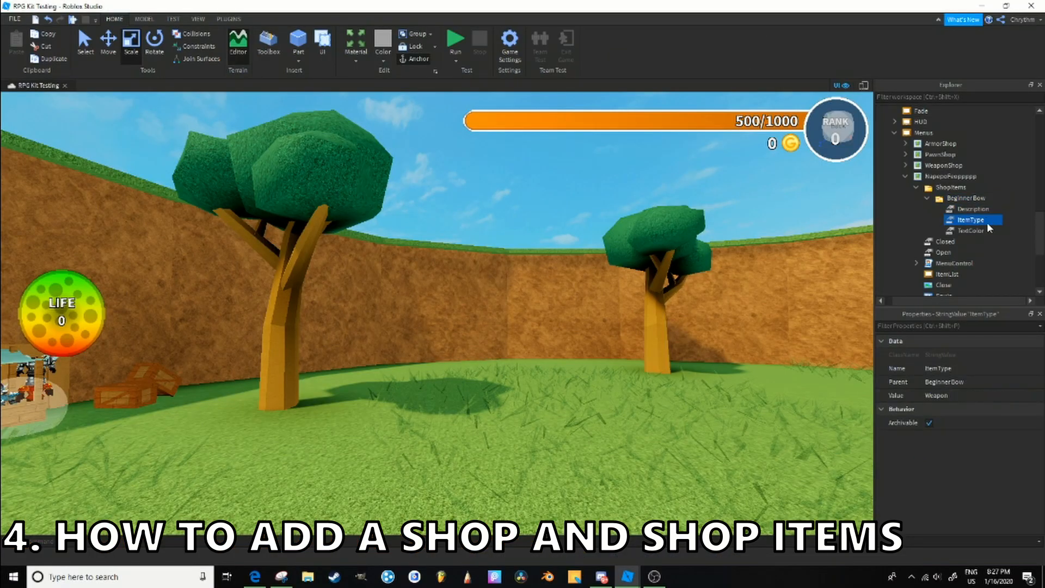
pyautogui.click(975, 230)
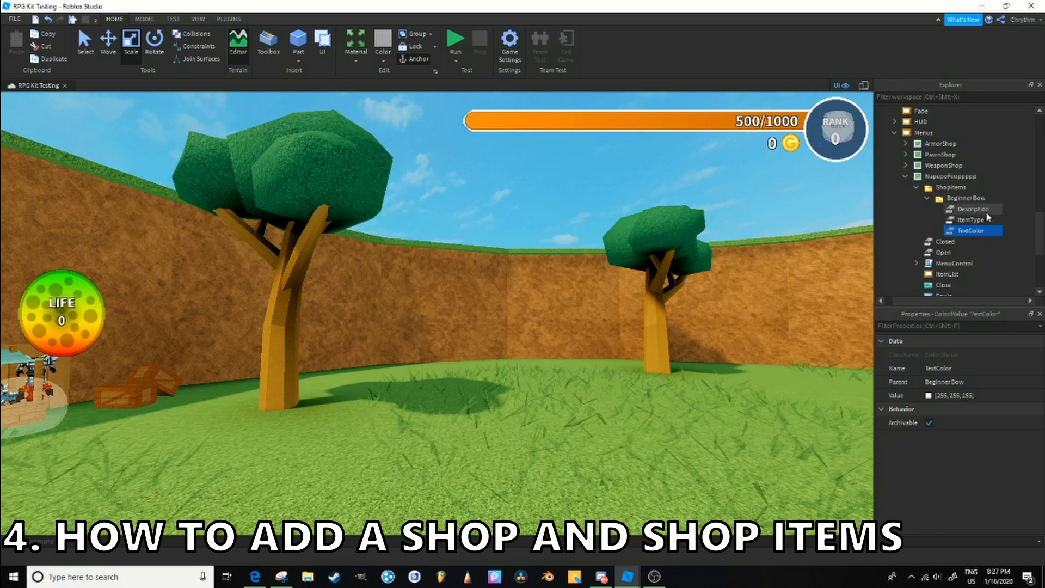
pyautogui.click(985, 210)
pyautogui.click(984, 220)
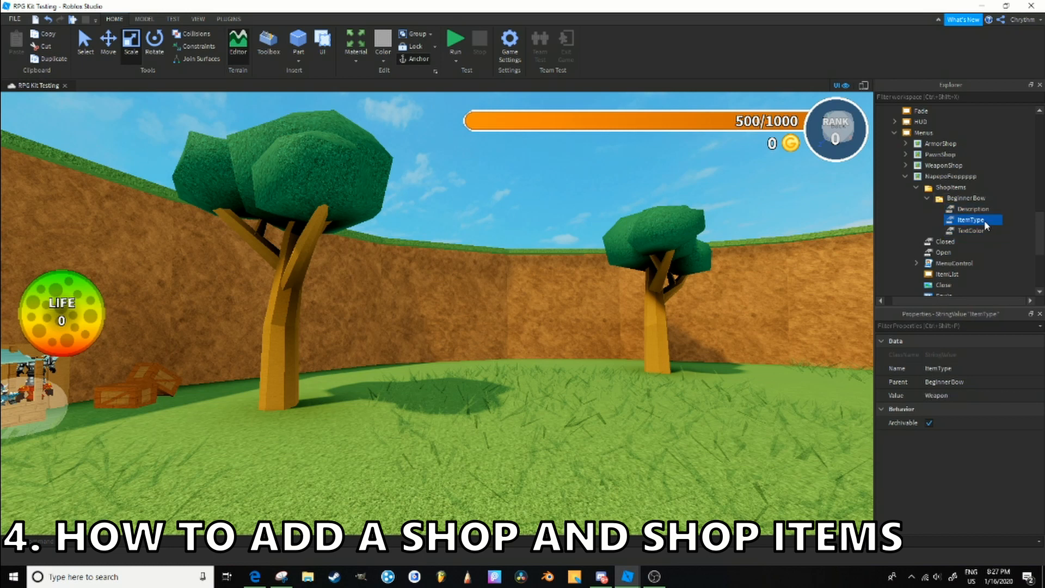
pyautogui.click(982, 229)
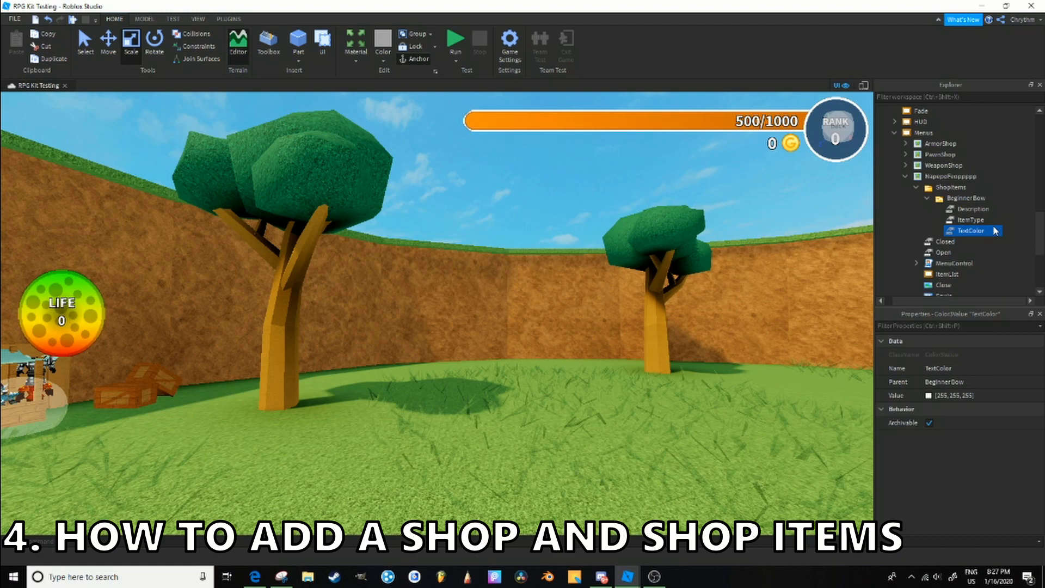
pyautogui.click(928, 395)
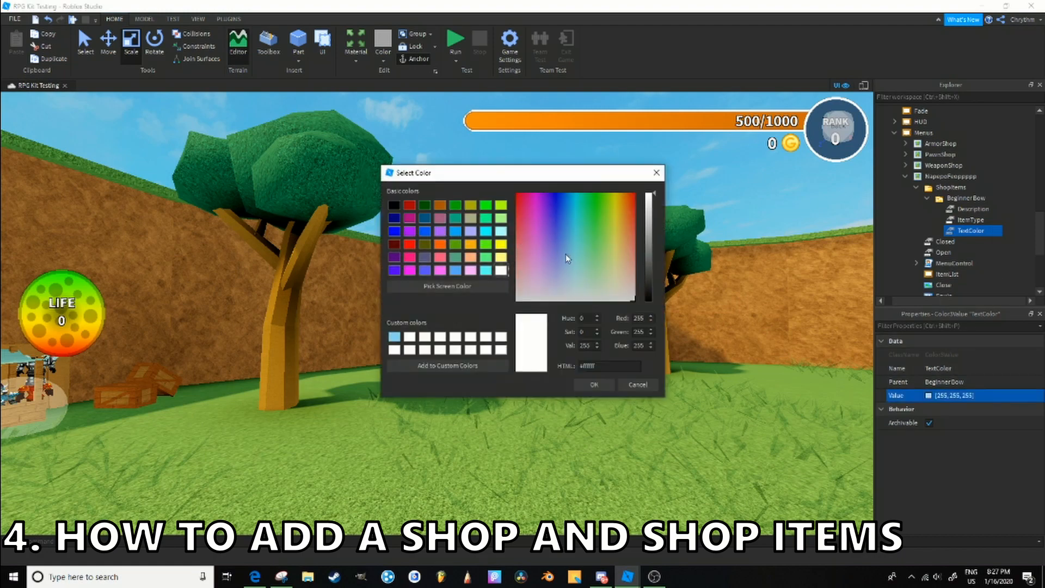
pyautogui.moveTo(566, 254); pyautogui.dragTo(635, 262)
# - Check the Beginner Bow shop item's ItemType and Description against the Armor folder in ReplicatedStorage, and collapse the Beginner Bow folder
pyautogui.click(960, 400)
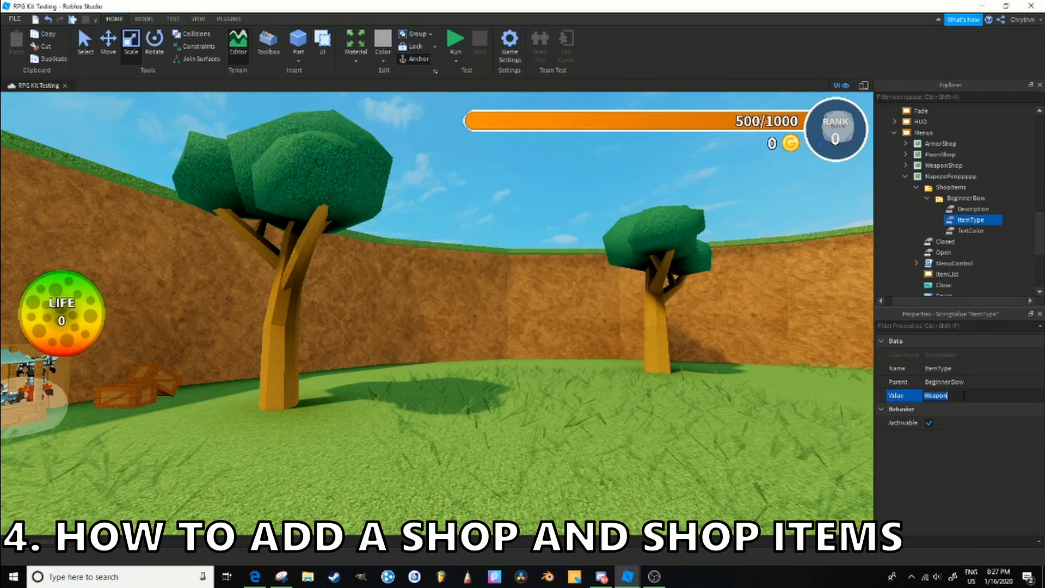
pyautogui.scroll(5, 933, 186)
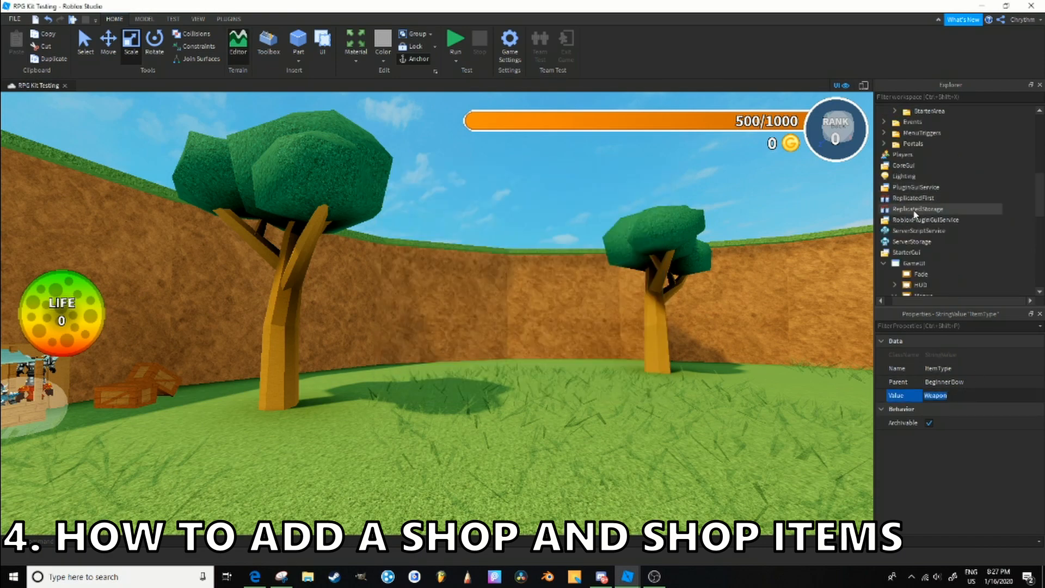
pyautogui.click(920, 209)
pyautogui.click(883, 210)
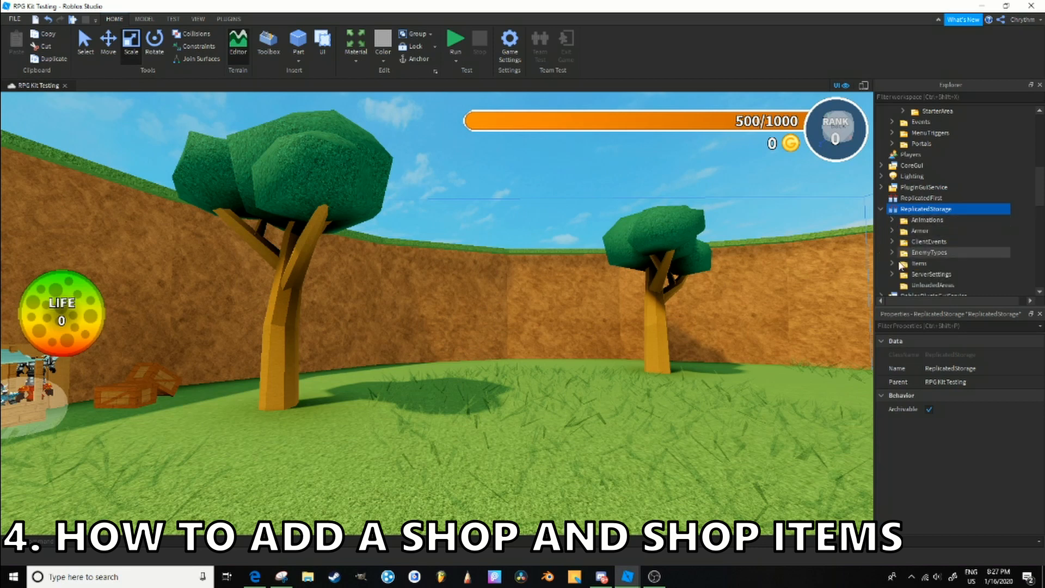
pyautogui.scroll(-2, 894, 201)
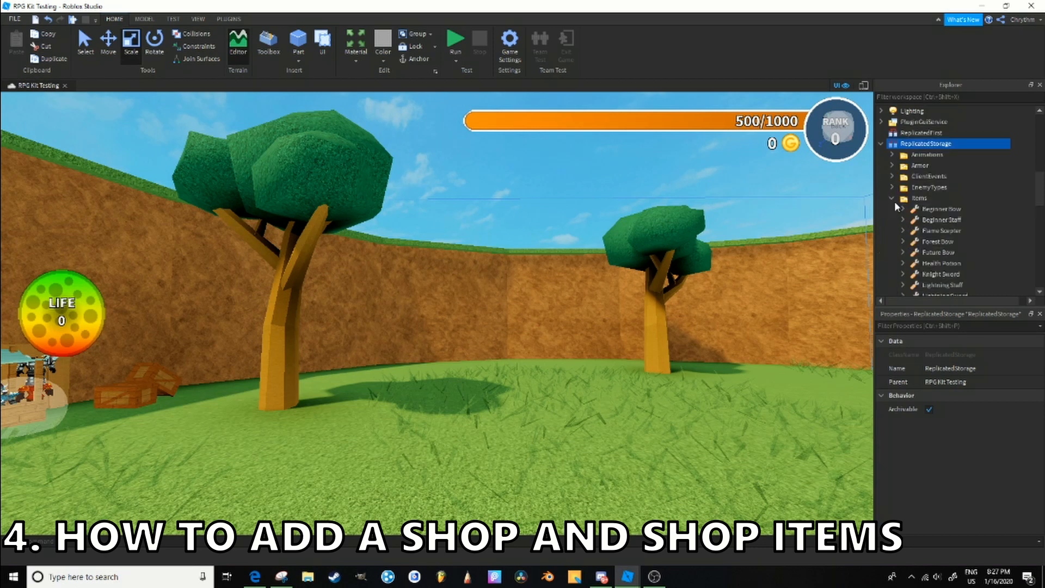
pyautogui.click(917, 165)
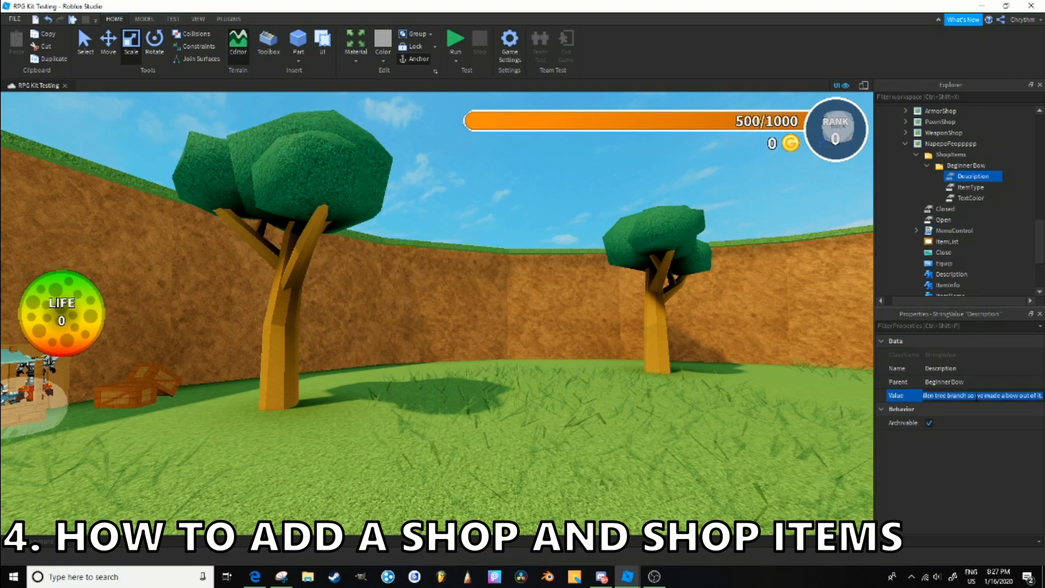
pyautogui.click(951, 186)
pyautogui.click(950, 178)
pyautogui.click(926, 166)
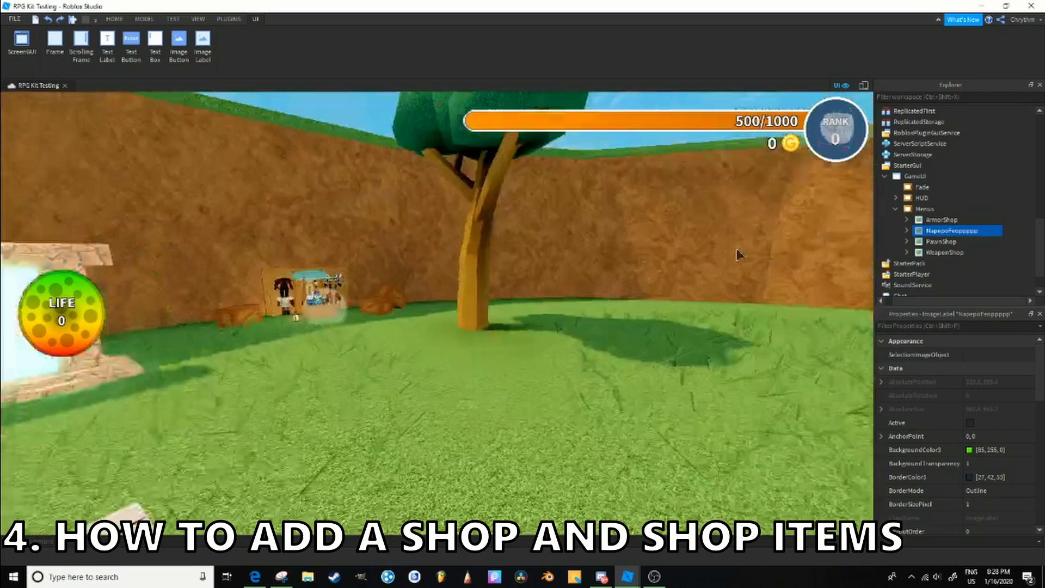
# - Examine the ArmorShop and WeaponShop trigger parts in the Workspace's MenuTriggers folder
pyautogui.moveTo(737, 249); pyautogui.dragTo(736, 249, button='right')
pyautogui.scroll(5, 889, 158)
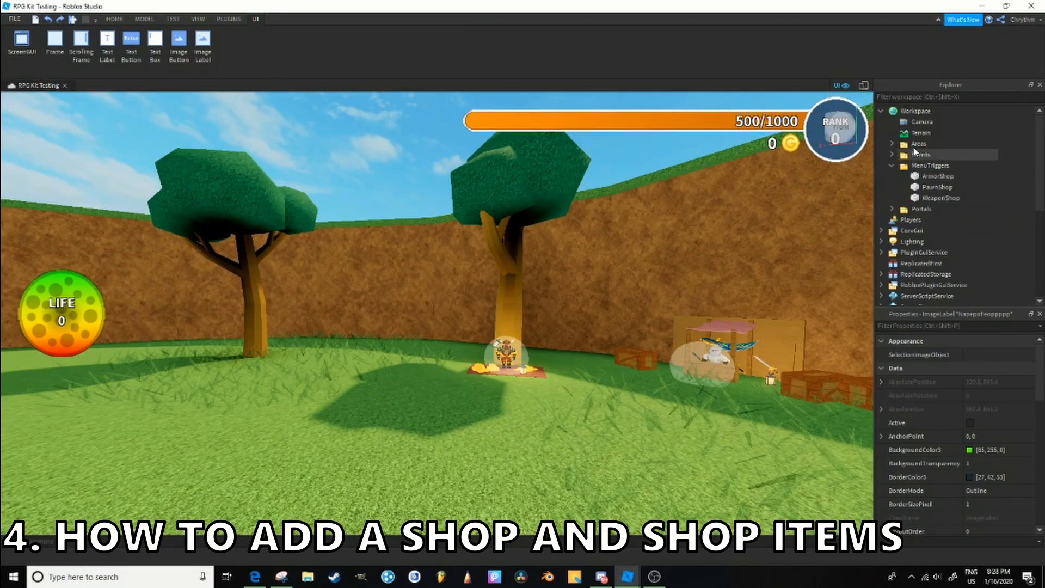
pyautogui.click(931, 177)
pyautogui.click(943, 198)
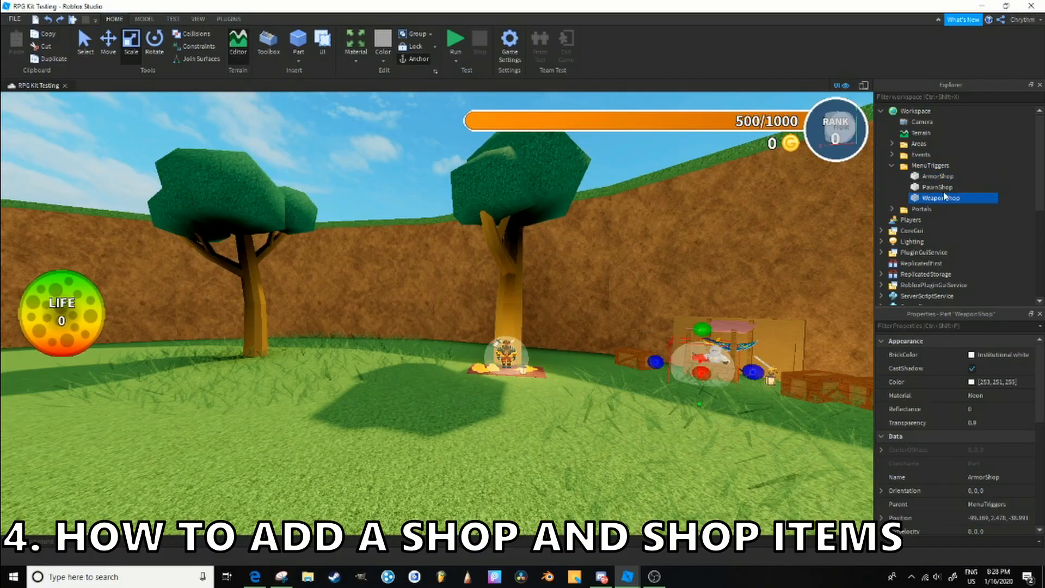
pyautogui.click(946, 178)
# - Duplicate the WeaponShop trigger part in MenuTriggers and move the copy to an open spot on the grass
pyautogui.click(949, 200)
pyautogui.press('f')
pyautogui.moveTo(687, 251); pyautogui.dragTo(687, 252, button='right')
pyautogui.click(110, 50)
pyautogui.scroll(-8, 479, 321)
pyautogui.hotkey('ctrl', 'd')
pyautogui.moveTo(497, 331); pyautogui.dragTo(593, 387)
pyautogui.press('d')
pyautogui.press('f')
pyautogui.moveTo(592, 388); pyautogui.dragTo(374, 186, button='right')
# - Rename the duplicated WeaponShop trigger as NapepoFeoppppp to match the new shop's menu
pyautogui.click(942, 210)
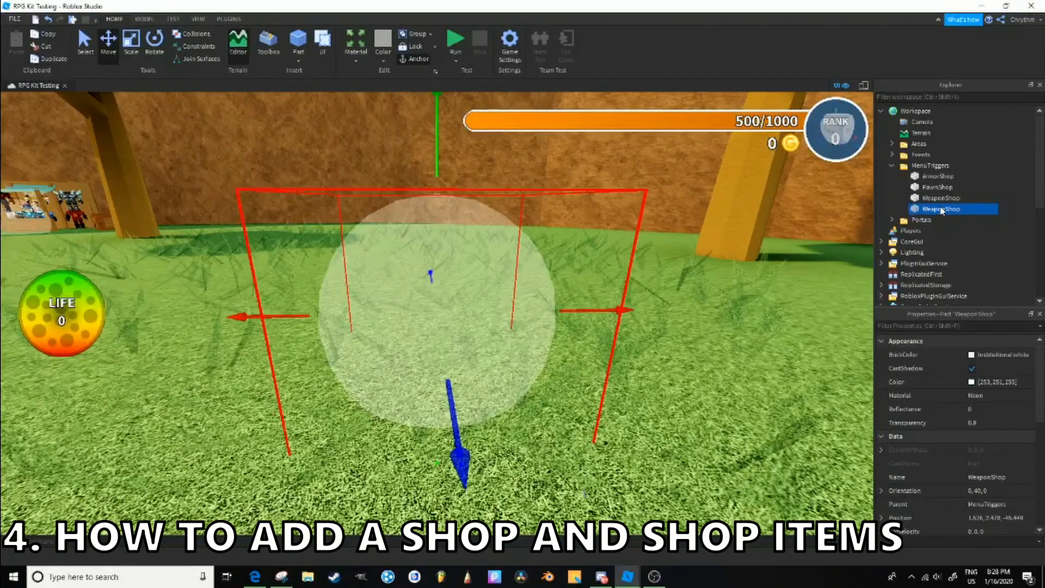
pyautogui.write('Napepofeoppppp')
pyautogui.press('Return')
# - Try deleting the trees from the round grass area's map
pyautogui.moveTo(541, 321); pyautogui.dragTo(541, 321, button='right')
pyautogui.moveTo(769, 285); pyautogui.dragTo(784, 282, button='right')
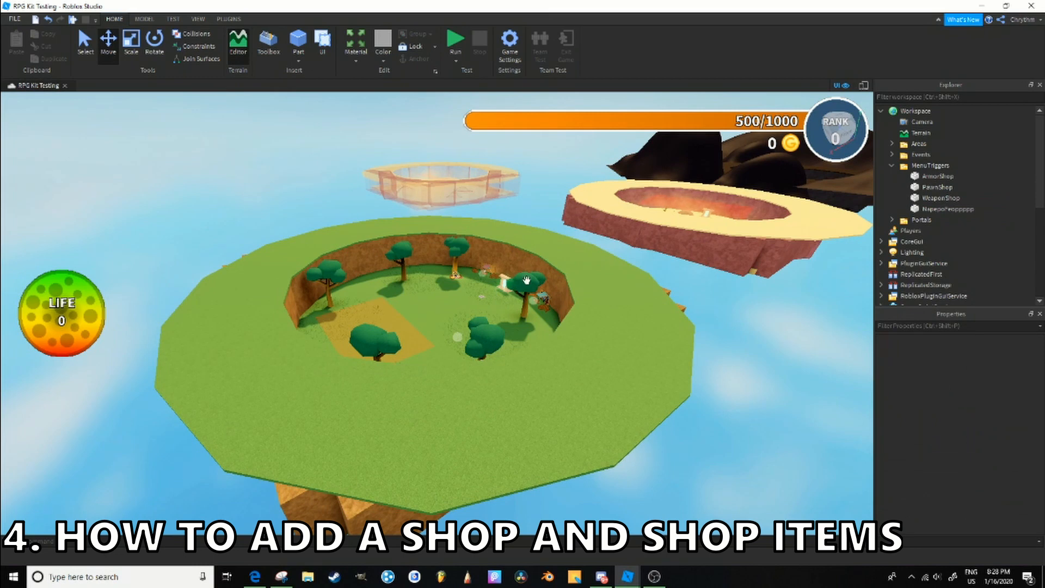
pyautogui.click(527, 280)
pyautogui.press('Delete')
pyautogui.scroll(4, 885, 245)
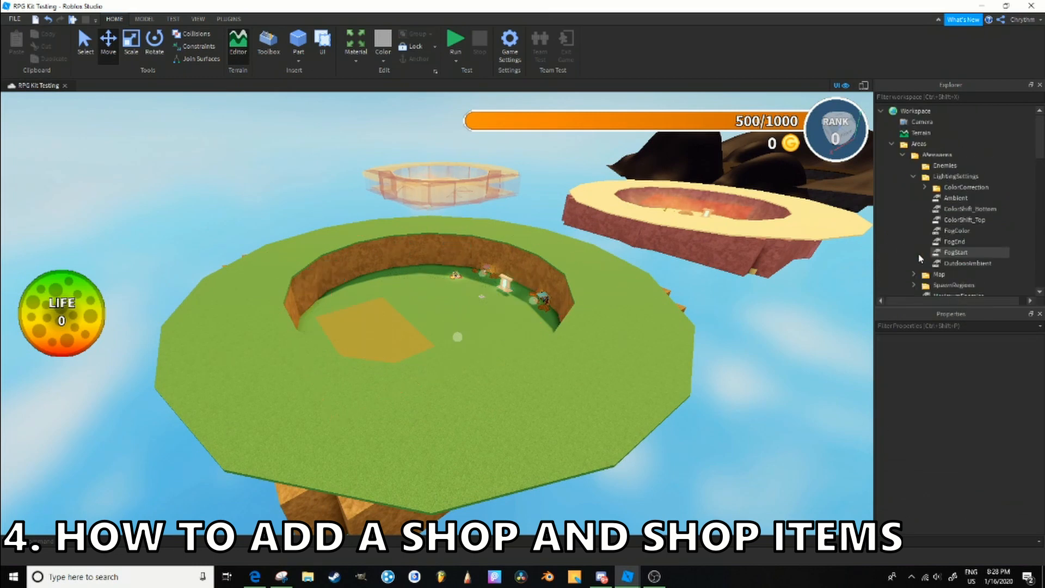
pyautogui.click(936, 146)
pyautogui.press('Delete')
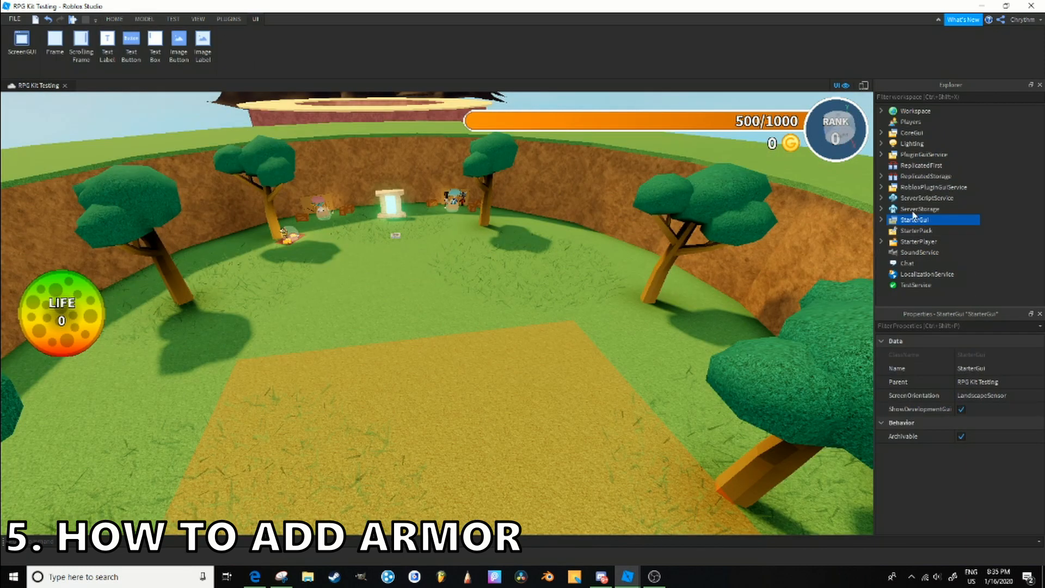
# - Duplicate Sky Armor in the Armor folder of ReplicatedStorage and rename the copy as something
pyautogui.click(881, 176)
pyautogui.click(892, 197)
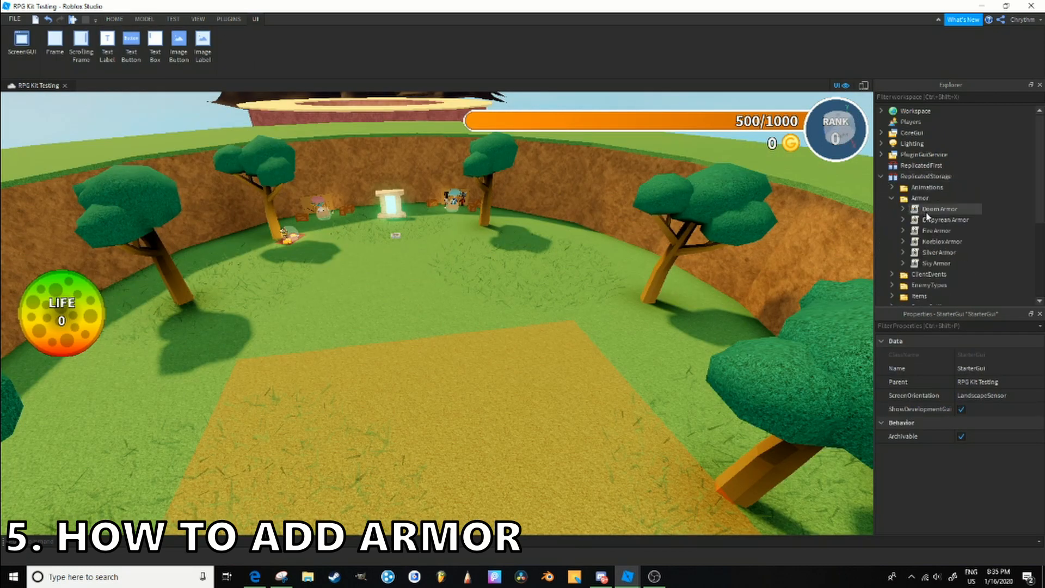
pyautogui.click(955, 265)
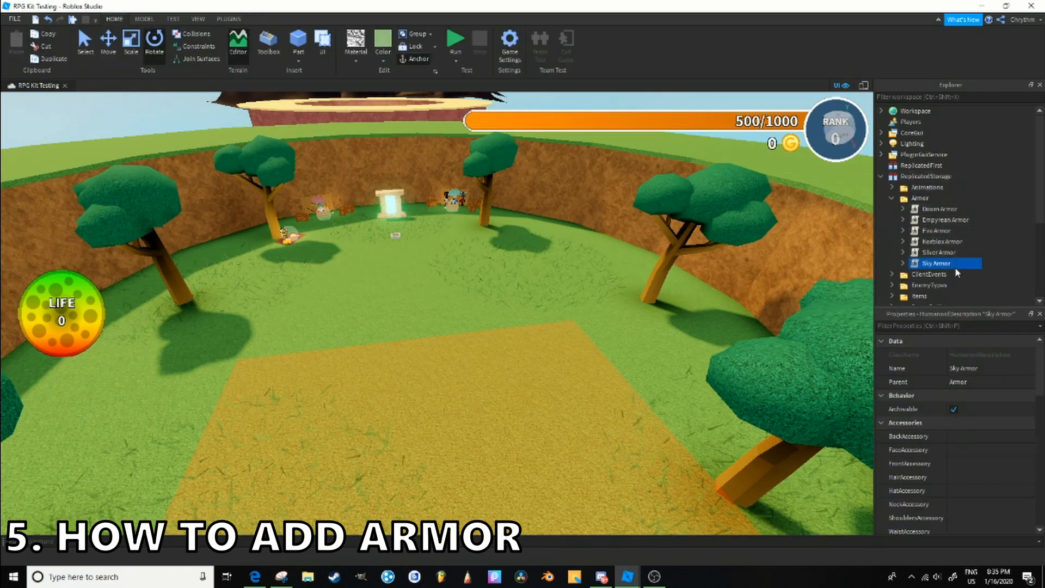
pyautogui.hotkey('ctrl', 'd')
pyautogui.press('F2')
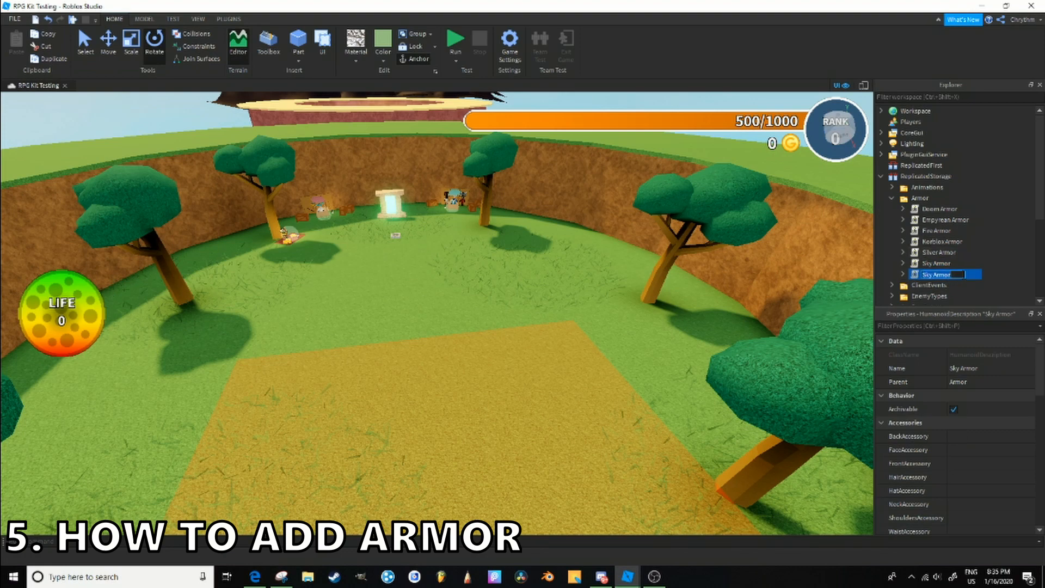
pyautogui.write('something')
pyautogui.press('Return')
# - Review the new armor's properties and browse the included items of the Elemental Crystal Golem bundle on the Roblox website
pyautogui.scroll(-6, 966, 388)
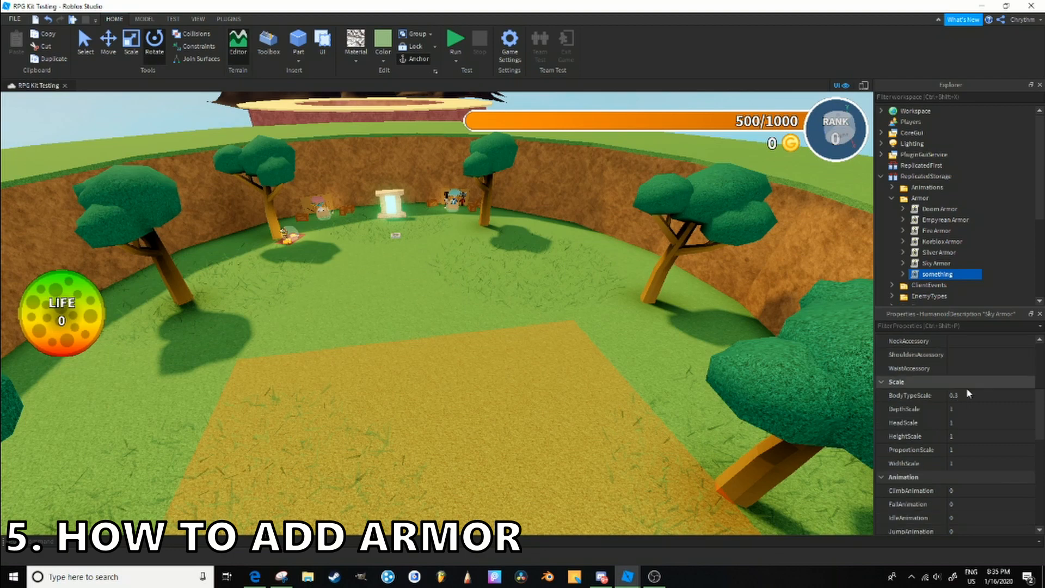
pyautogui.scroll(-1, 988, 426)
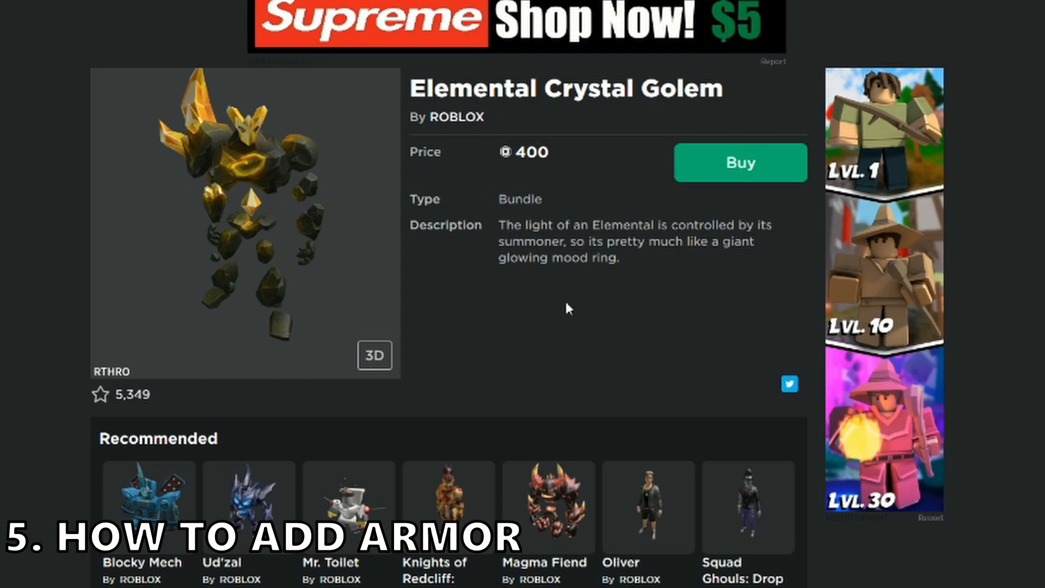
pyautogui.scroll(-10, 572, 350)
pyautogui.scroll(4, 572, 350)
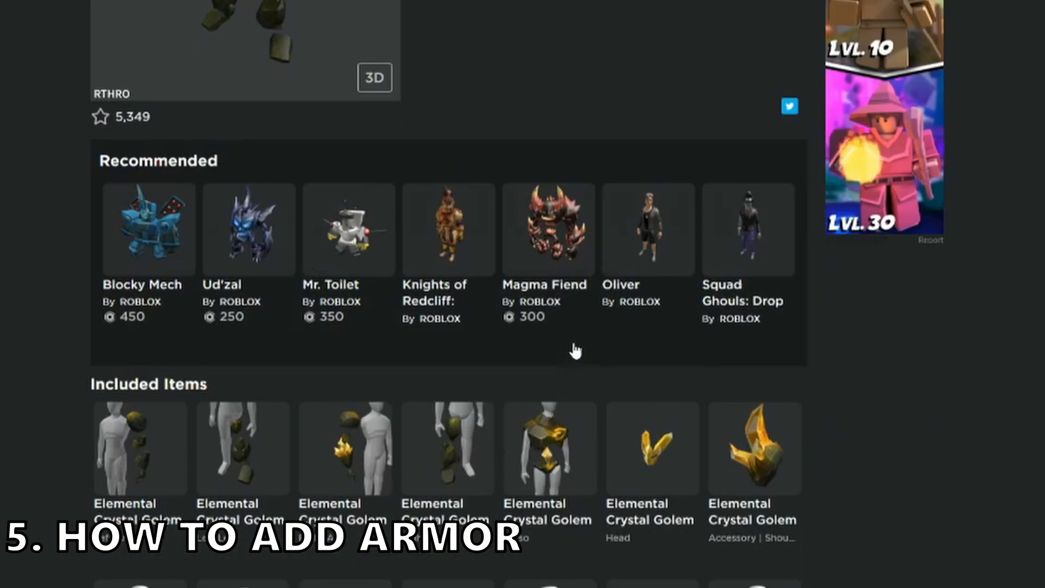
pyautogui.scroll(-2, 571, 350)
pyautogui.scroll(-5, 156, 171)
pyautogui.scroll(6, 159, 394)
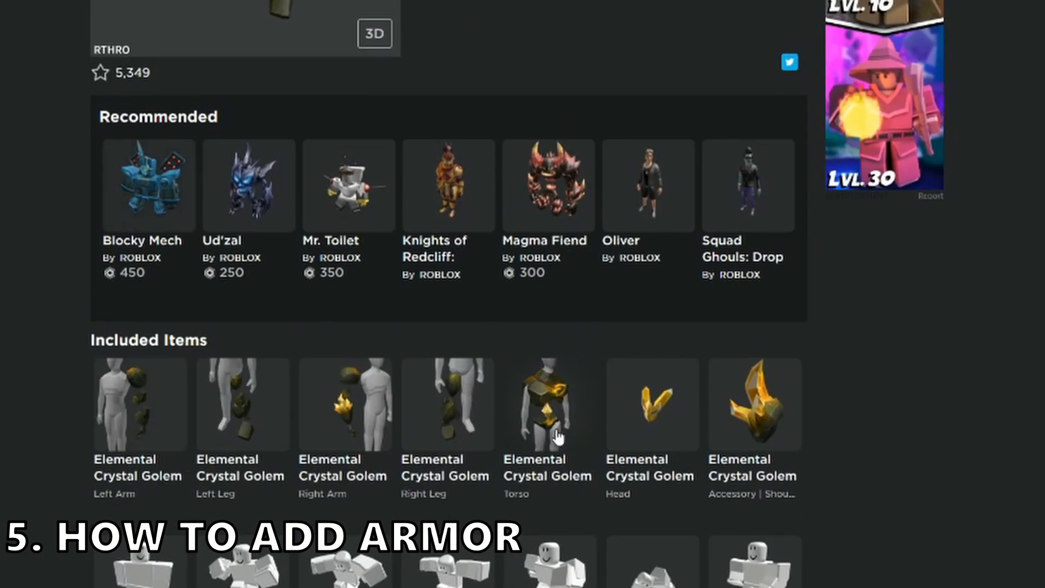
pyautogui.rightClick(147, 411)
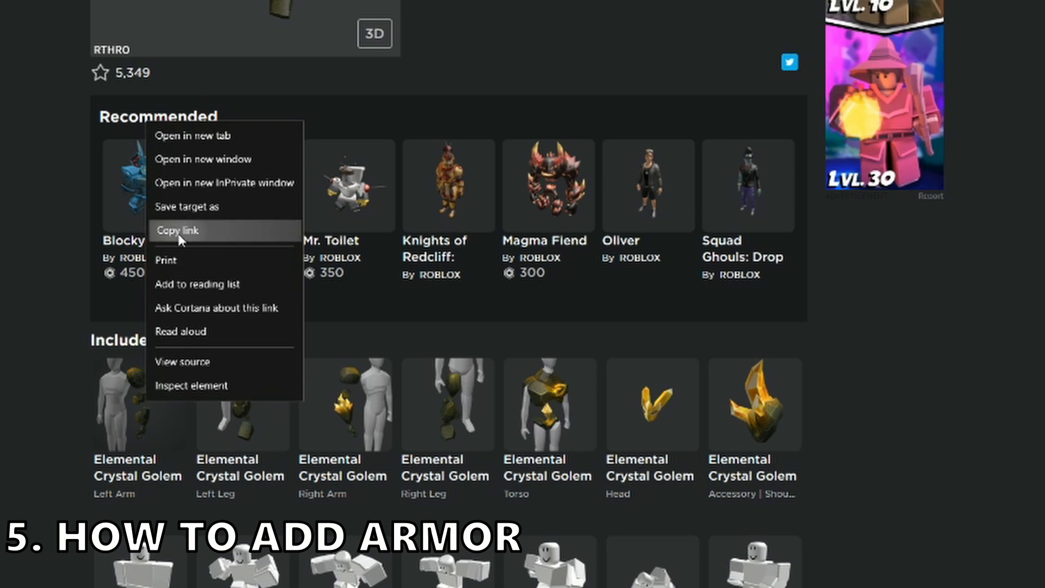
pyautogui.click(175, 229)
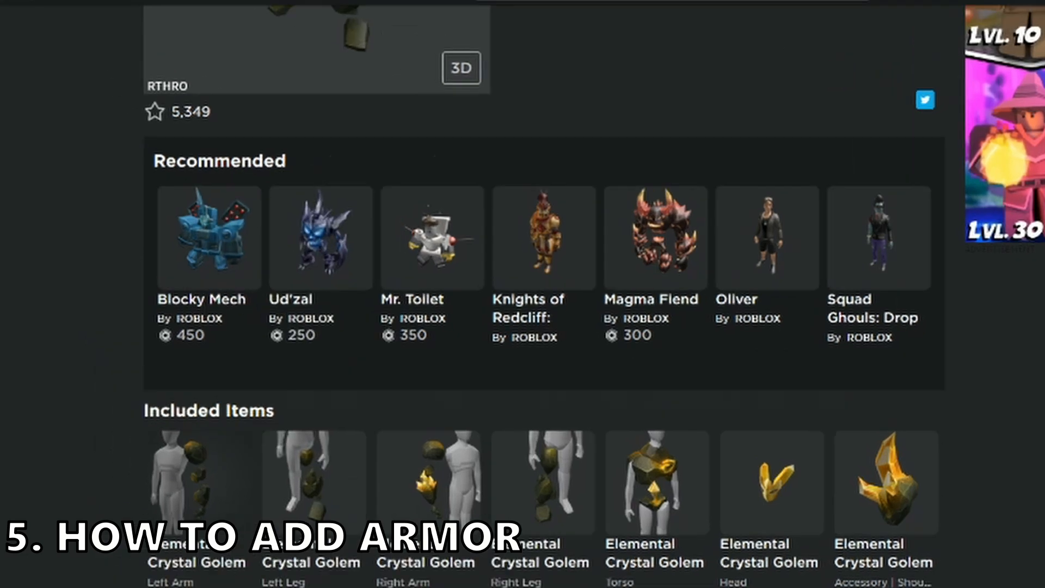
pyautogui.click(404, 37)
pyautogui.hotkey('ctrl', 'v')
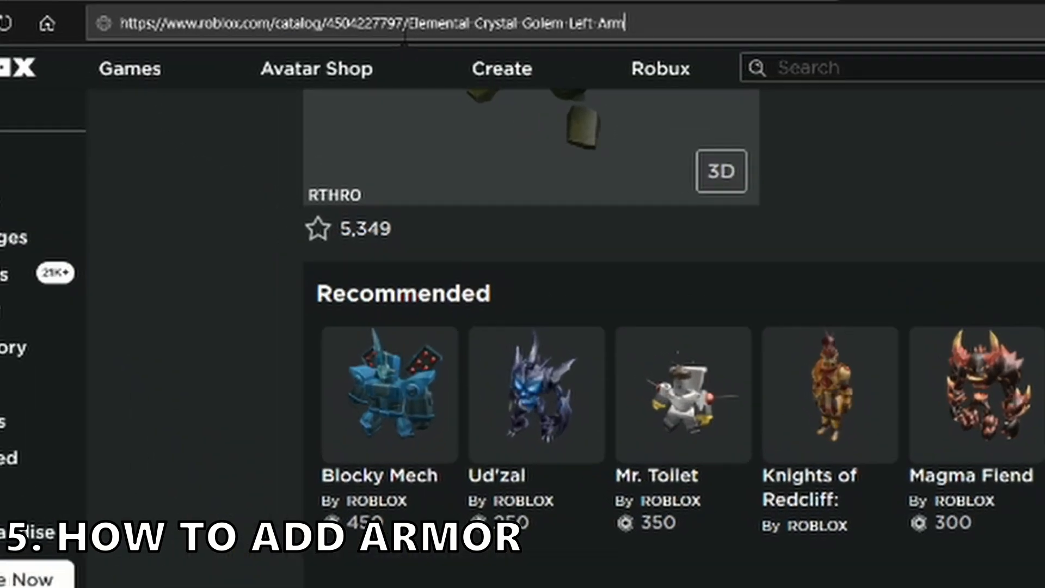
pyautogui.doubleClick(366, 23)
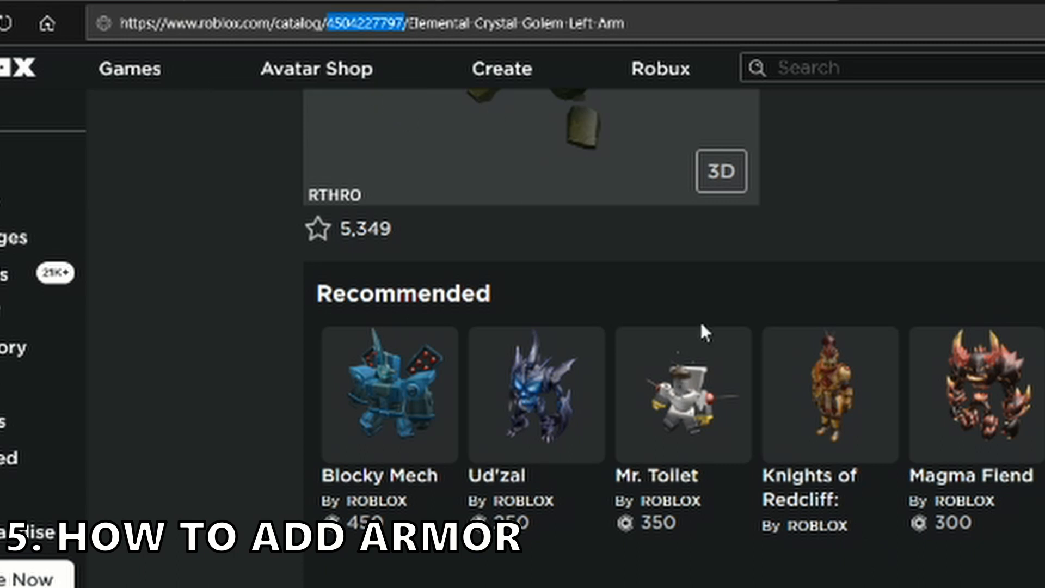
pyautogui.hotkey('alt', 'Tab')
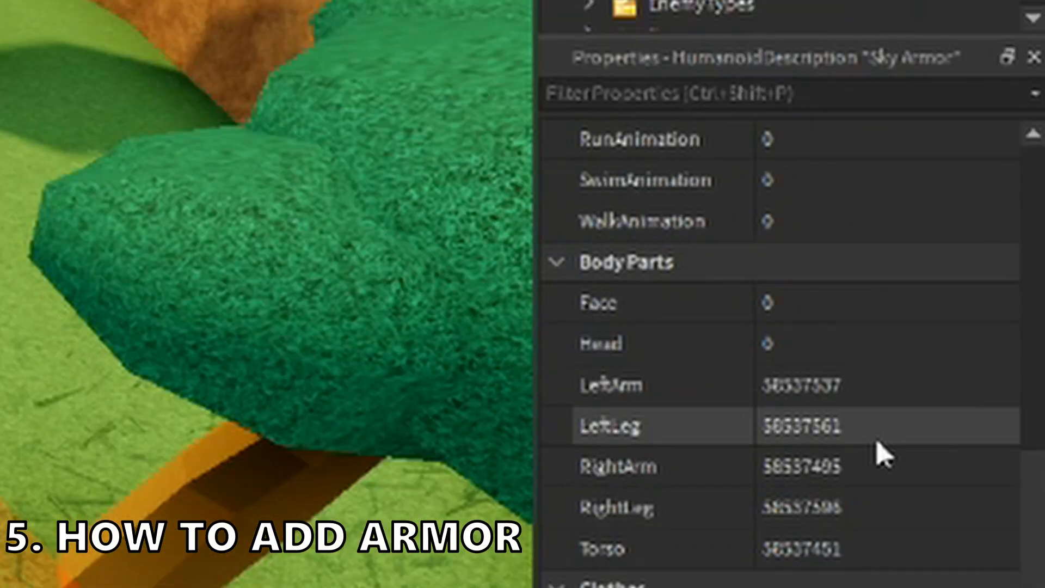
pyautogui.click(893, 392)
pyautogui.hotkey('ctrl', 'v')
pyautogui.press('Return')
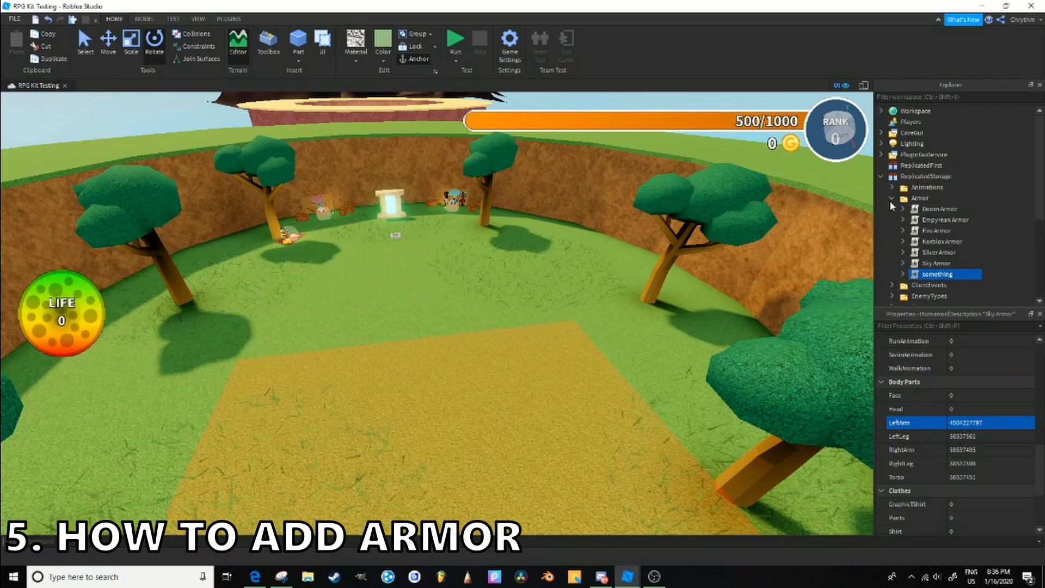
# - Duplicate the Sky Armor folder in the ArmorShop menu's ShopItems under StarterGui and rename the copy as something
pyautogui.click(891, 199)
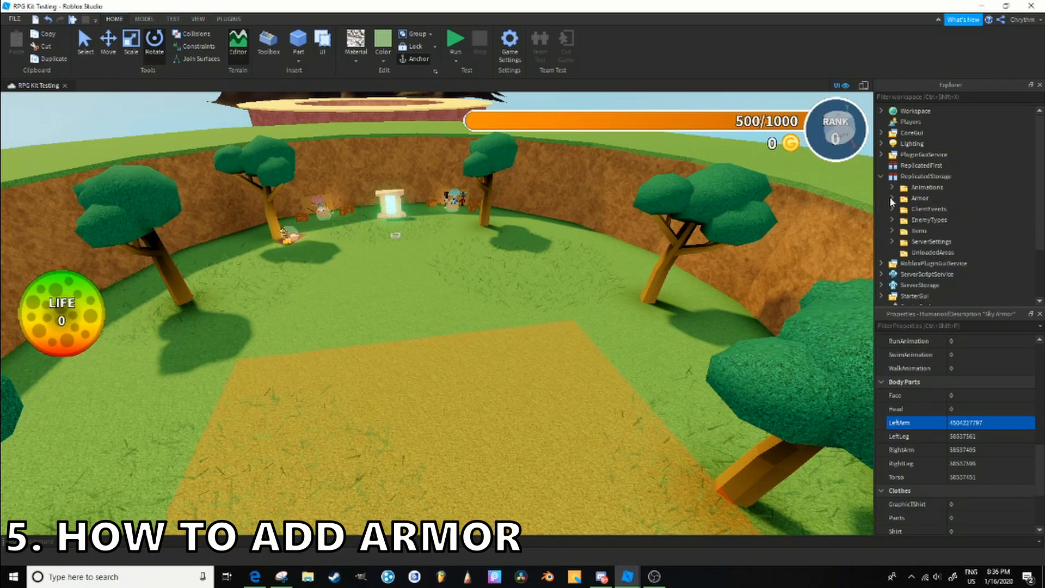
pyautogui.click(881, 176)
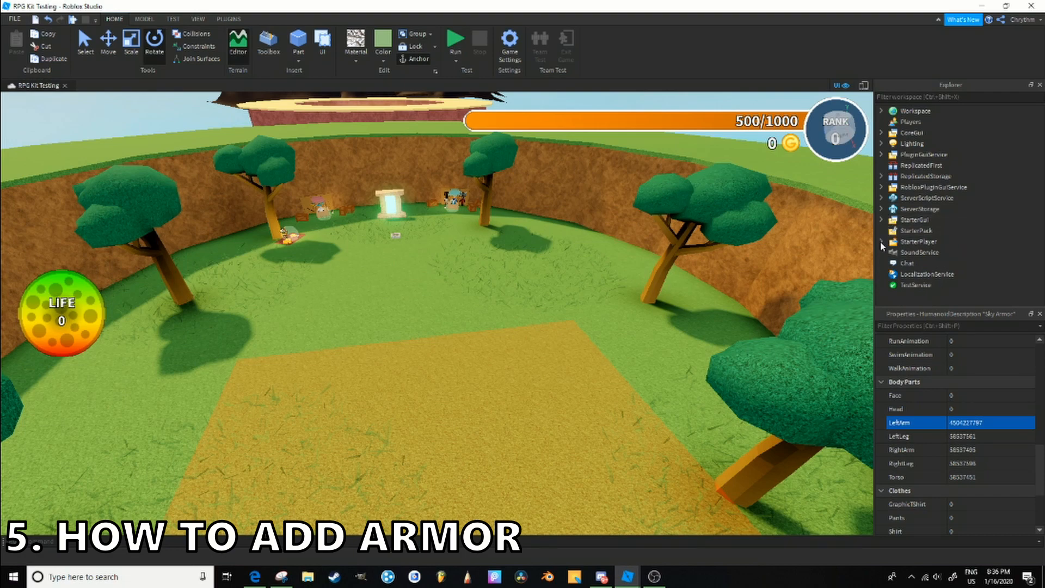
pyautogui.click(881, 220)
pyautogui.click(903, 263)
pyautogui.scroll(-2, 907, 260)
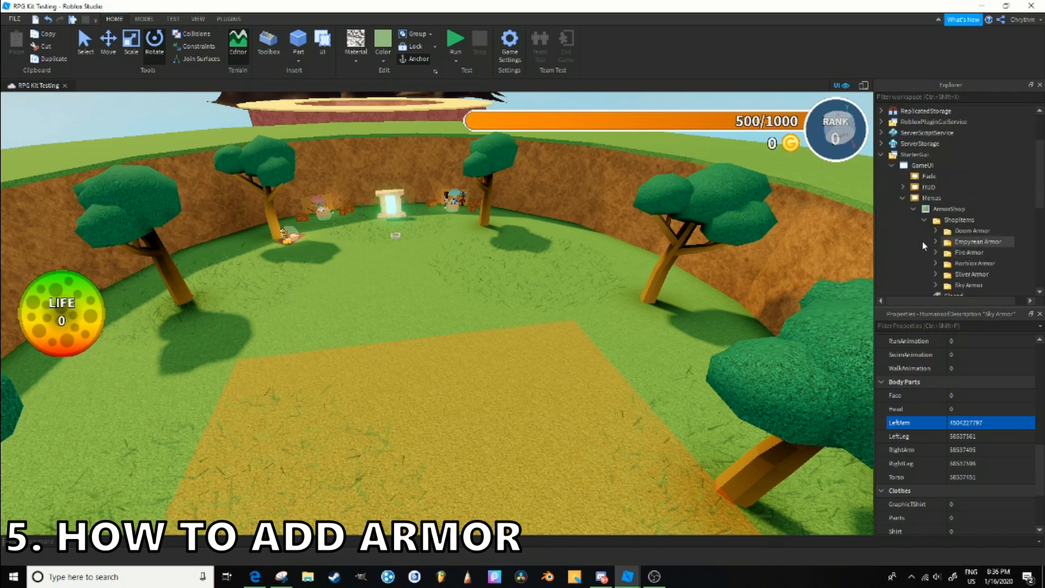
pyautogui.click(968, 285)
pyautogui.hotkey('ctrl', 'd')
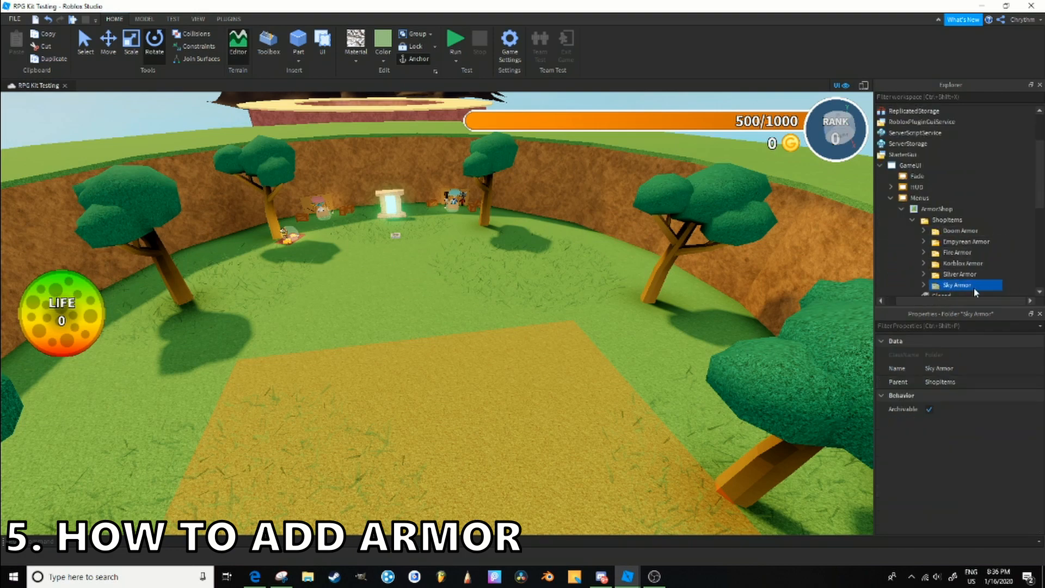
pyautogui.press('F2')
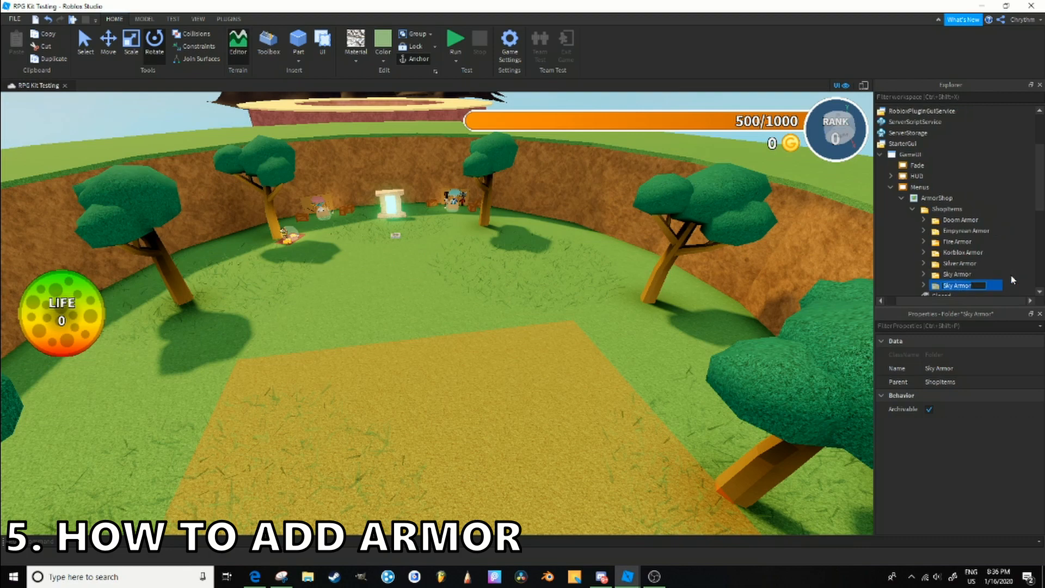
pyautogui.write('something')
pyautogui.press('Return')
# - Expand the new something folder in ArmorShop's ShopItems and examine its Description, TextColor and ItemType values
pyautogui.scroll(-3, 935, 165)
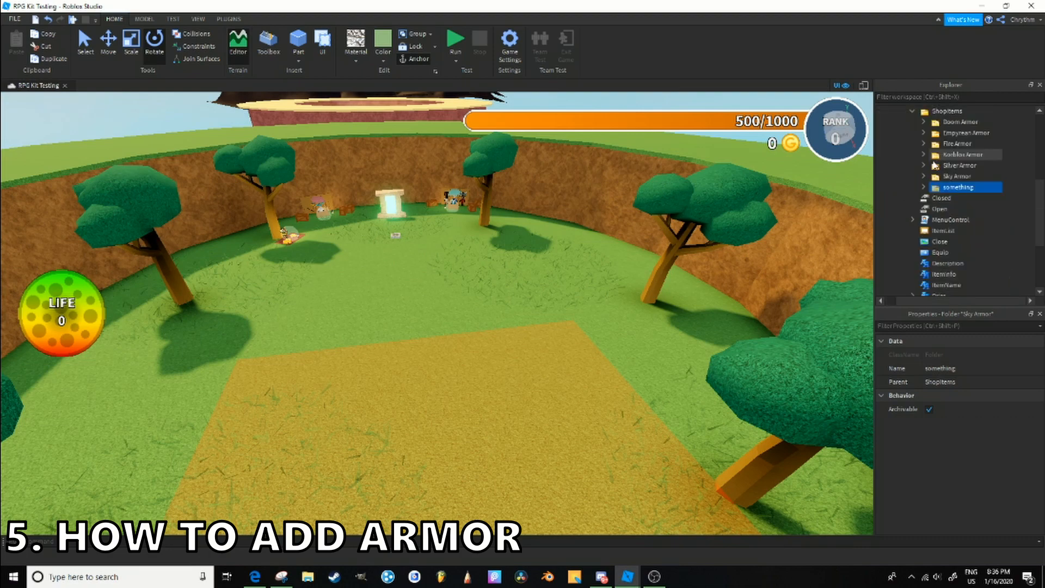
pyautogui.scroll(2, 933, 162)
pyautogui.click(922, 252)
pyautogui.scroll(-3, 958, 200)
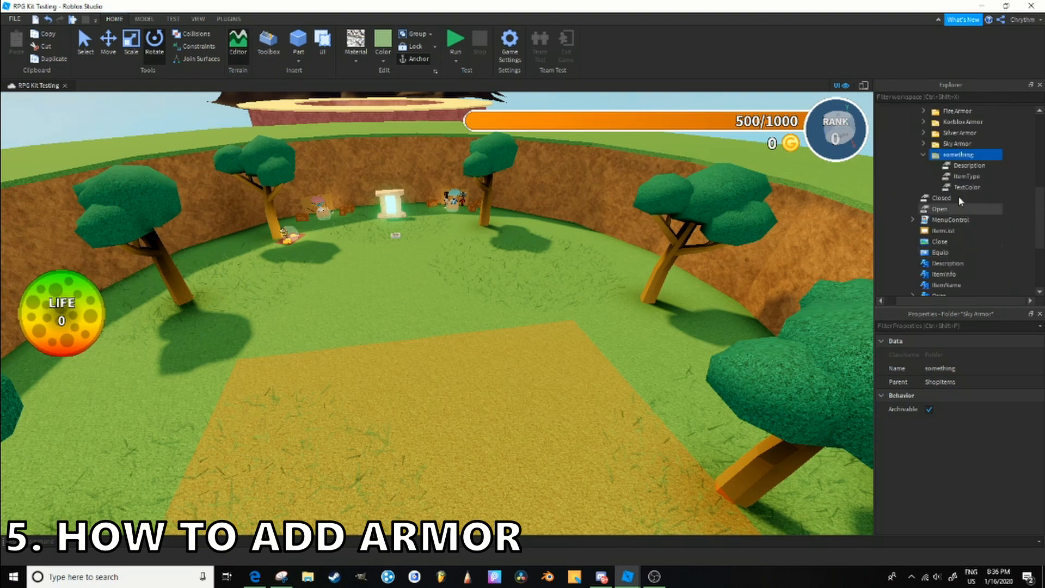
pyautogui.click(980, 165)
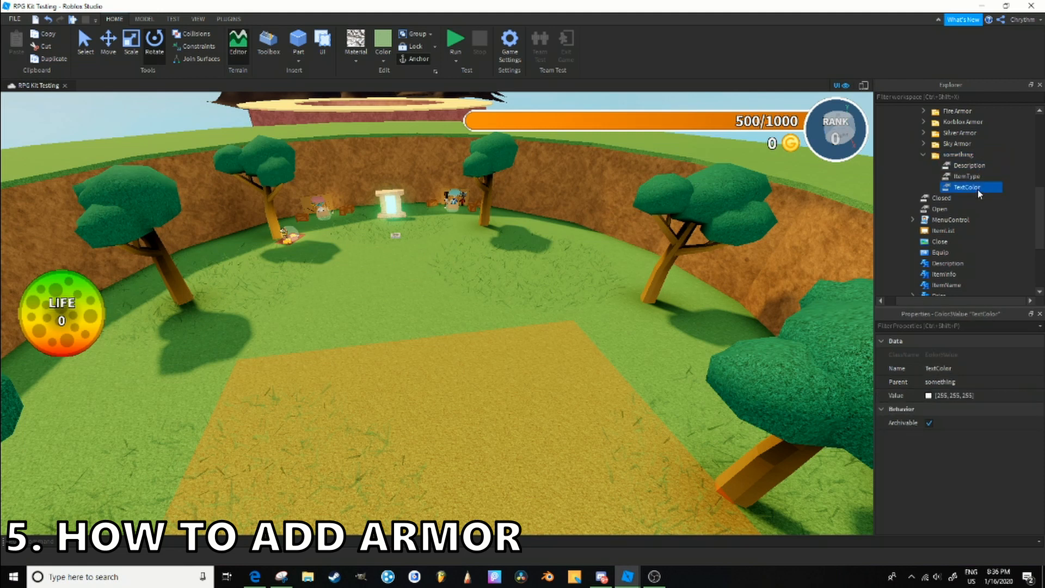
pyautogui.click(983, 179)
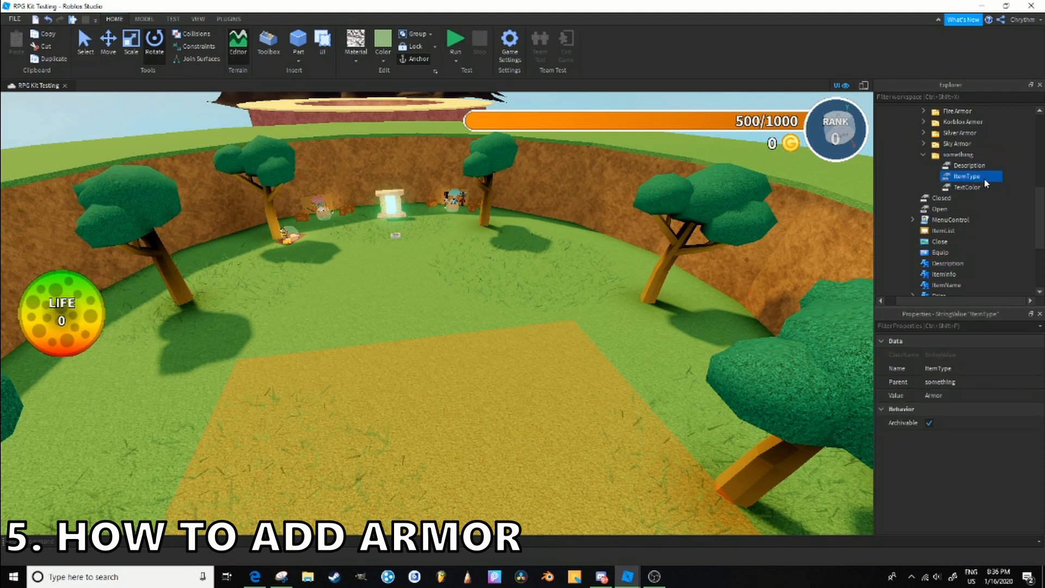